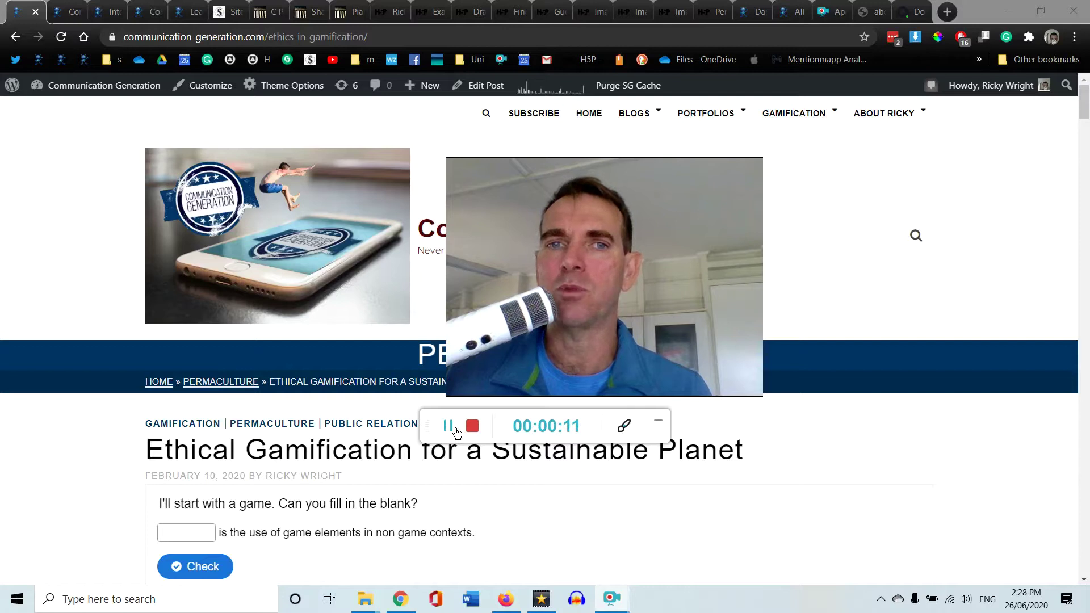
Answer the opening fill-in-the-blank game with "Game i", check it and show the solution
{"action": "scroll", "coordinate": [167, 376], "scroll_direction": "down", "scroll_amount": 3}
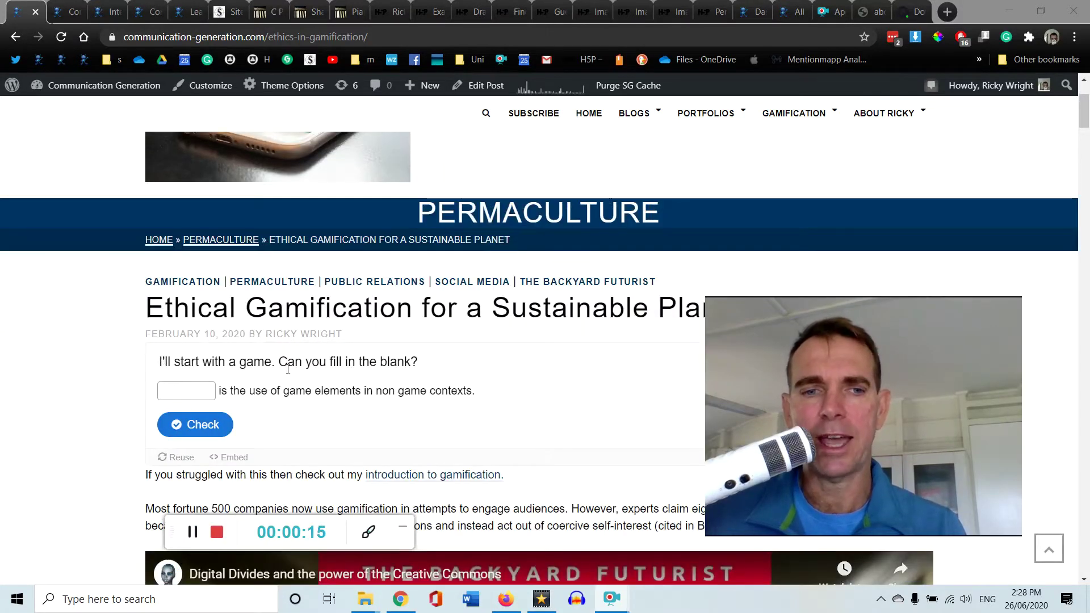
{"action": "left_click", "coordinate": [199, 392]}
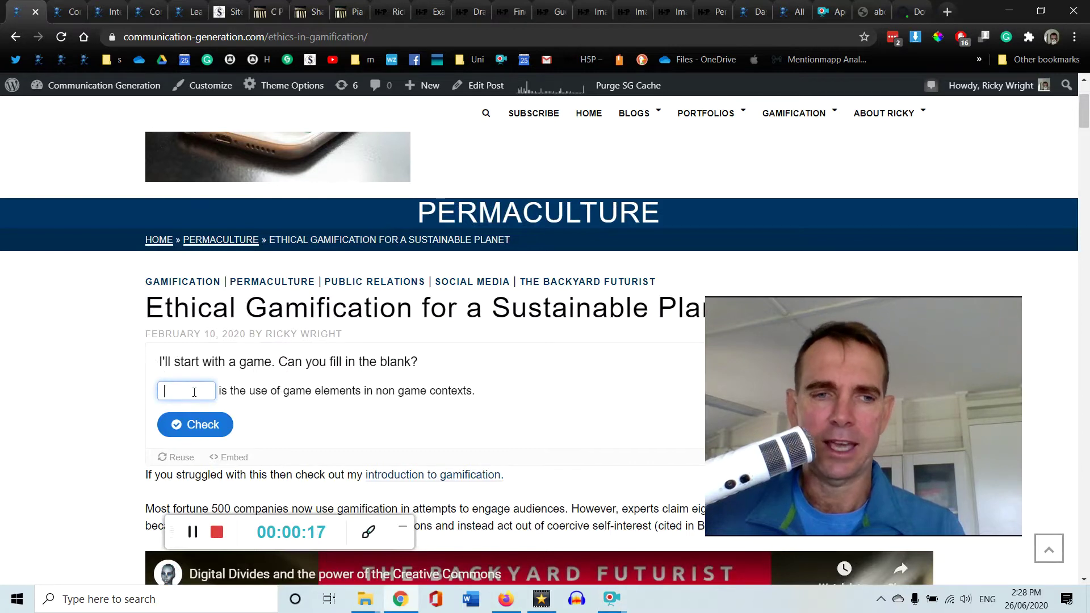
{"action": "type", "text": "Ga"}
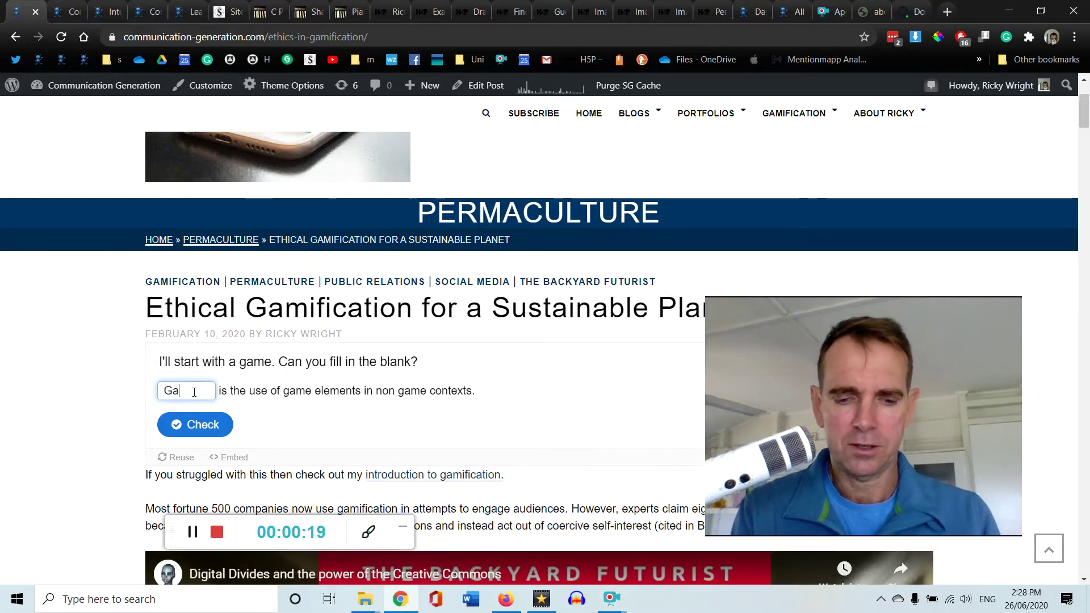
{"action": "type", "text": "me i"}
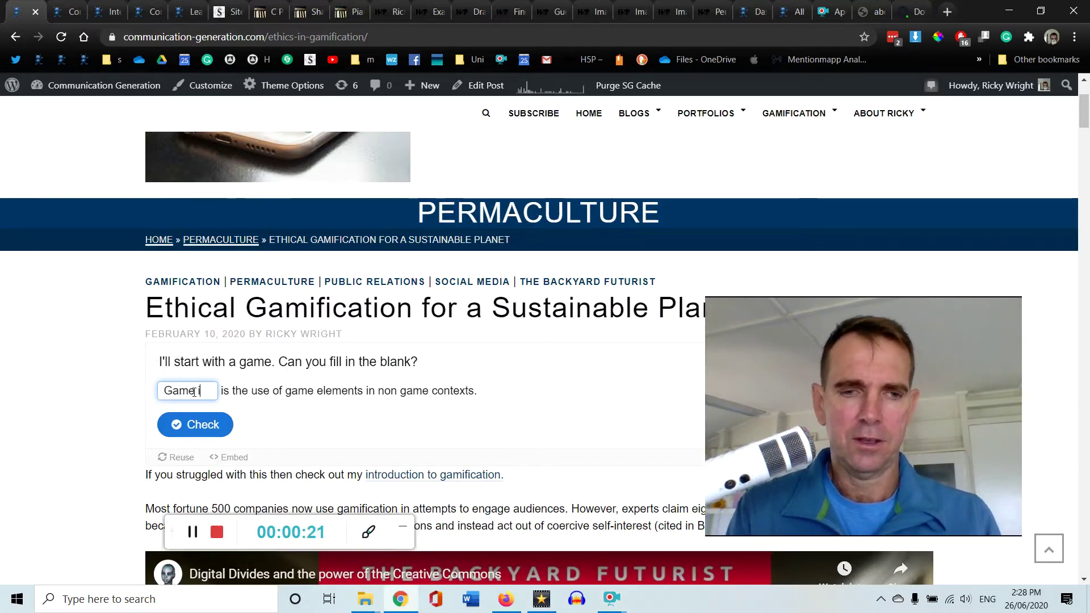
{"action": "left_click", "coordinate": [185, 433]}
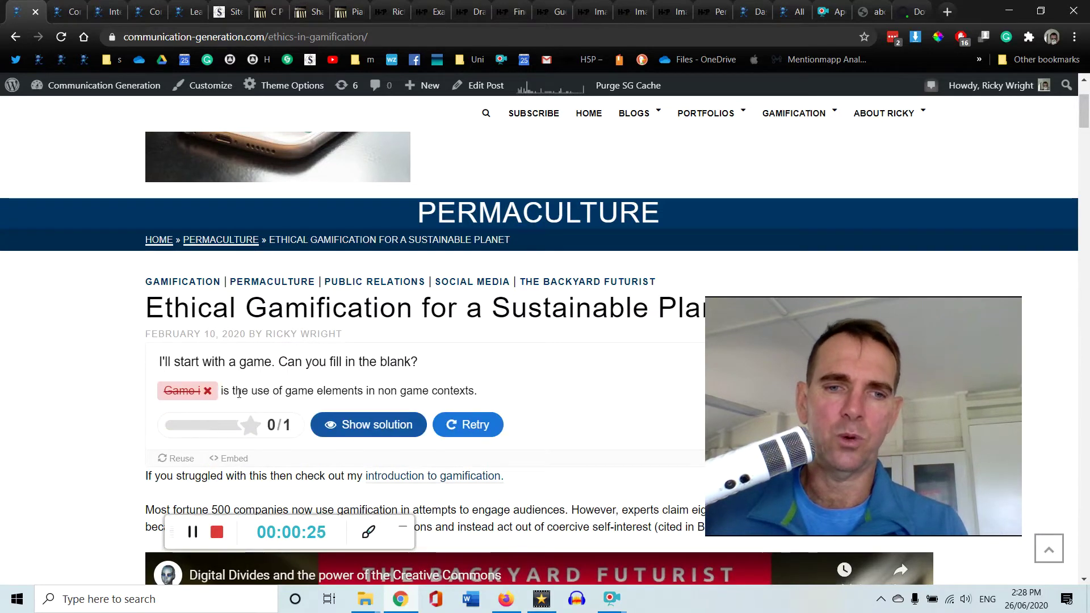
{"action": "left_click", "coordinate": [363, 435]}
Answer the Burke (2014) question with "Find organisational goals which align with community and audience goals." and check it
{"action": "scroll", "coordinate": [507, 373], "scroll_direction": "down", "scroll_amount": 5}
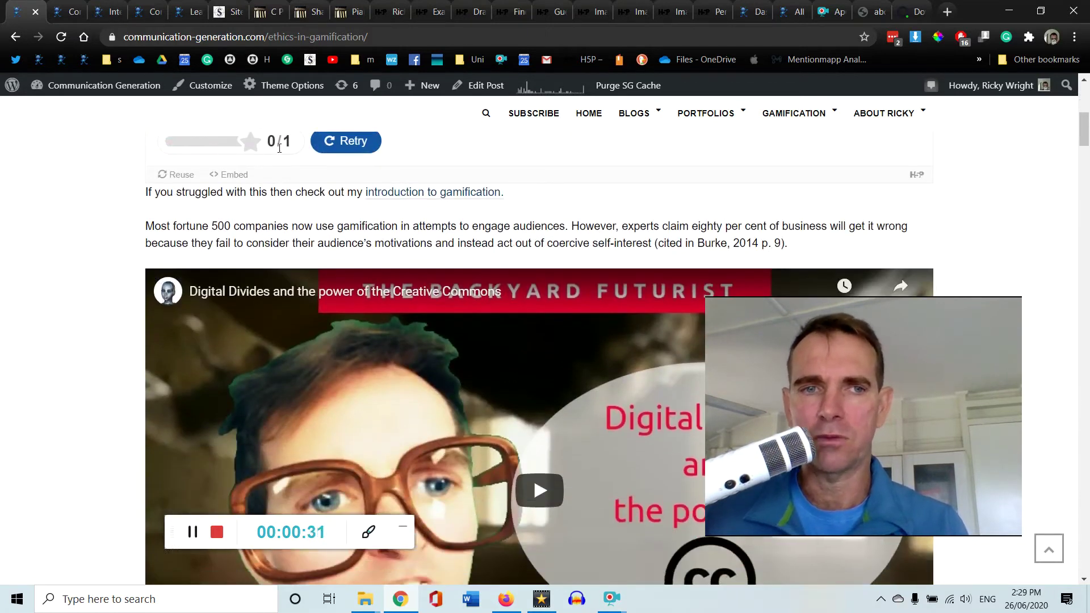
{"action": "scroll", "coordinate": [465, 180], "scroll_direction": "down", "scroll_amount": 18}
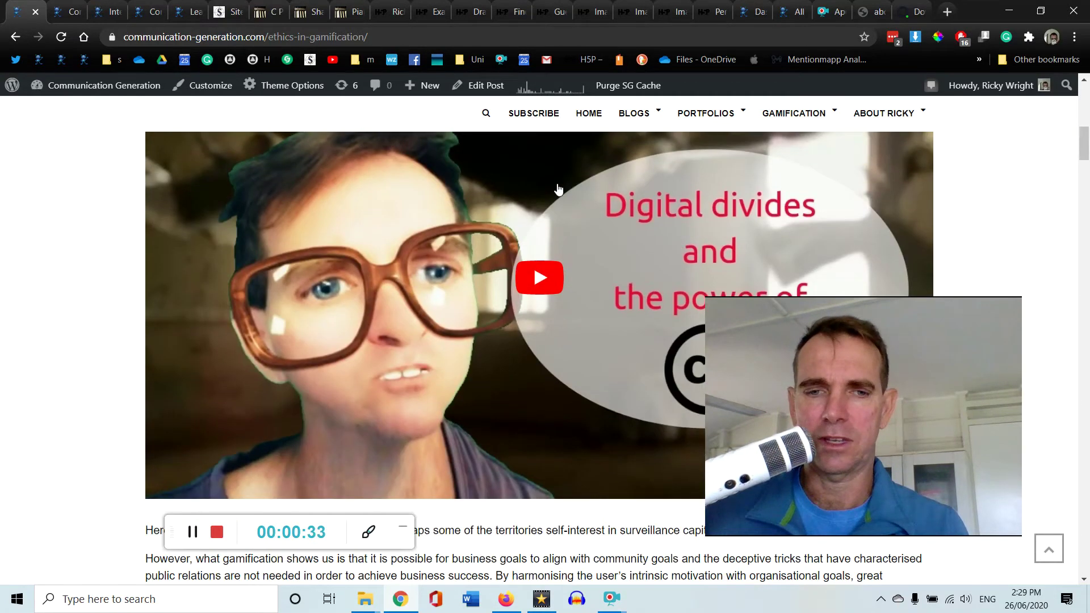
{"action": "scroll", "coordinate": [559, 190], "scroll_direction": "down", "scroll_amount": 4}
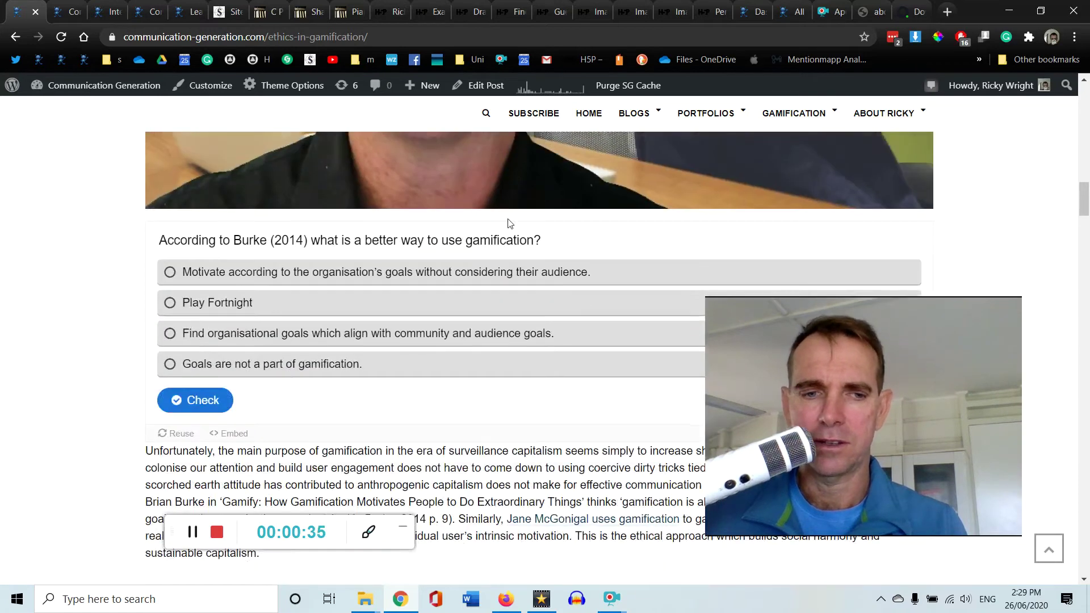
{"action": "left_click", "coordinate": [192, 534]}
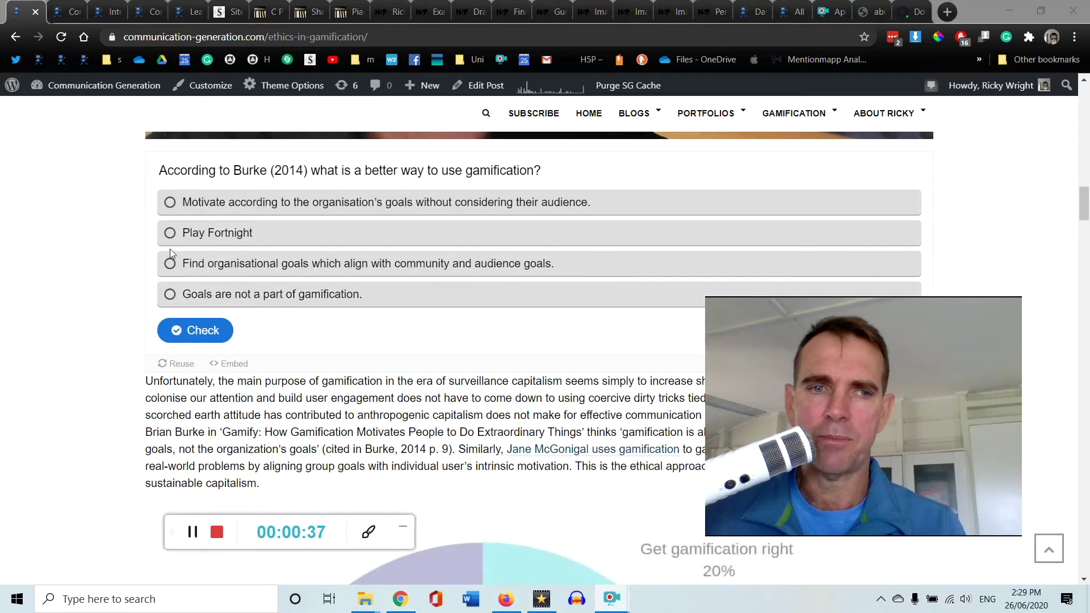
{"action": "left_click", "coordinate": [169, 264]}
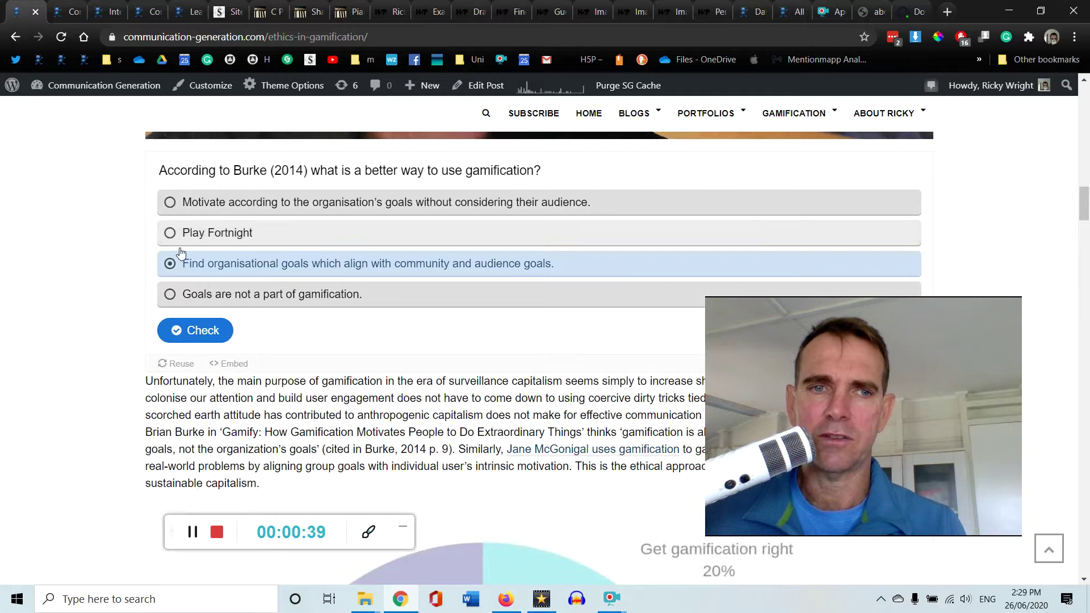
{"action": "left_click", "coordinate": [206, 330]}
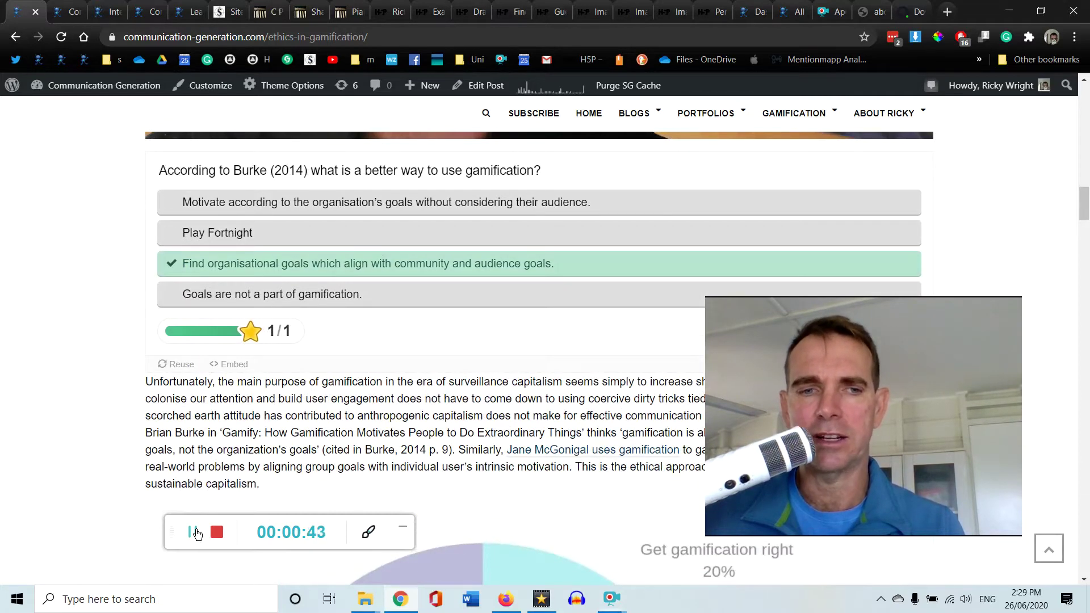
Try out the ethics accordion and expand its Deontological ethics section
{"action": "scroll", "coordinate": [163, 308], "scroll_direction": "down", "scroll_amount": 10}
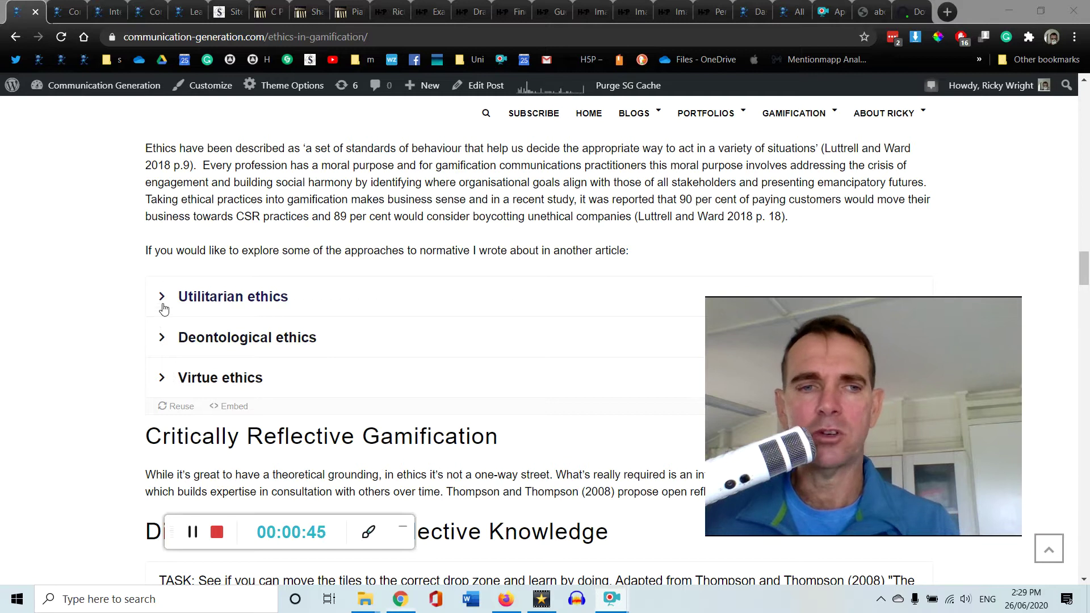
{"action": "left_click", "coordinate": [165, 310]}
{"action": "left_click", "coordinate": [166, 313]}
{"action": "left_click", "coordinate": [177, 340]}
{"action": "left_click", "coordinate": [177, 340]}
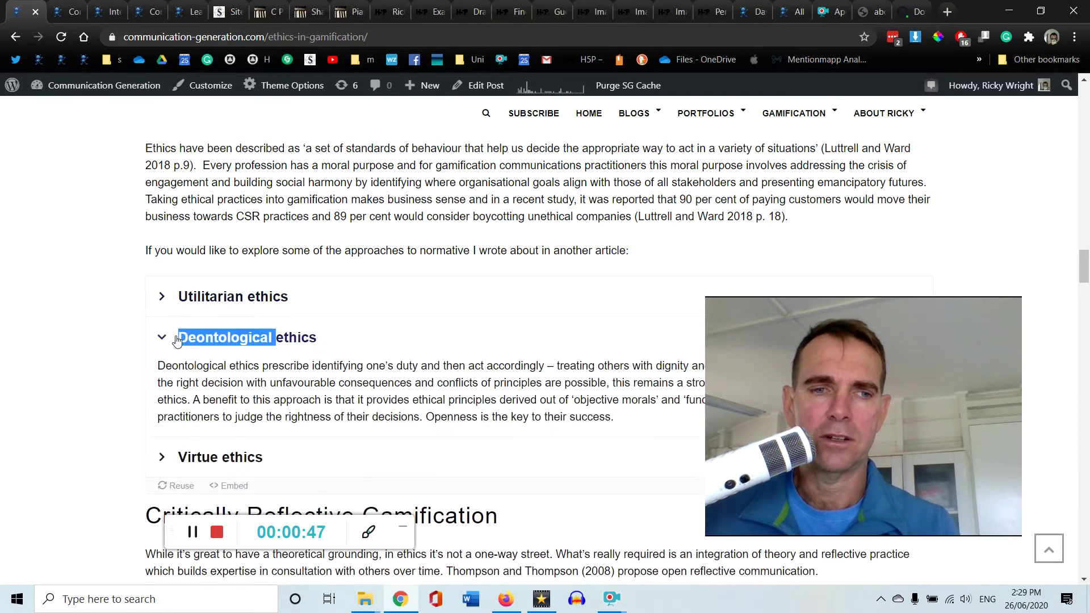
In the tile-sorting task, place "Basis for mindful practice" in the open, reflective zone and the portrait and "Stereotypes" in the one-way, closed-minded zone
{"action": "scroll", "coordinate": [175, 369], "scroll_direction": "down", "scroll_amount": 4}
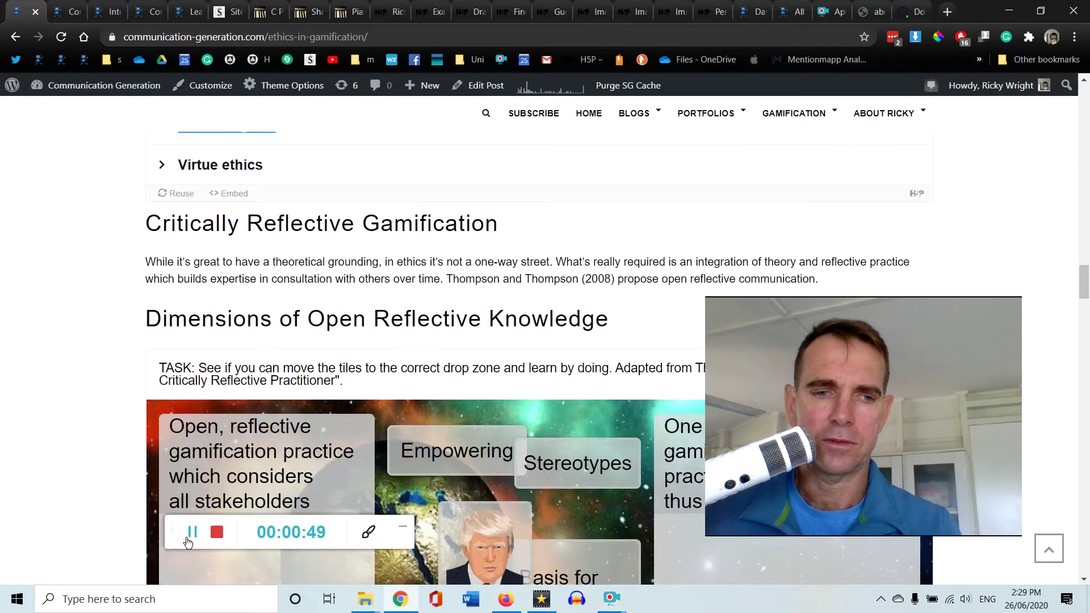
{"action": "scroll", "coordinate": [328, 308], "scroll_direction": "down", "scroll_amount": 5}
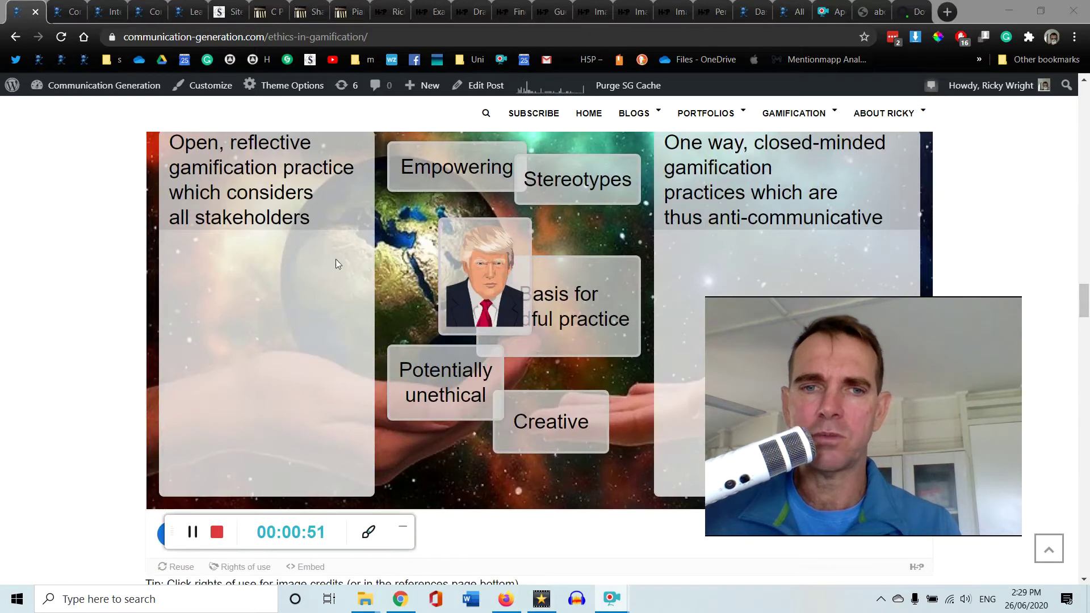
{"action": "left_click_drag", "start_coordinate": [469, 293], "coordinate": [681, 284]}
{"action": "left_click_drag", "start_coordinate": [585, 292], "coordinate": [300, 282]}
{"action": "left_click_drag", "start_coordinate": [431, 364], "coordinate": [290, 333]}
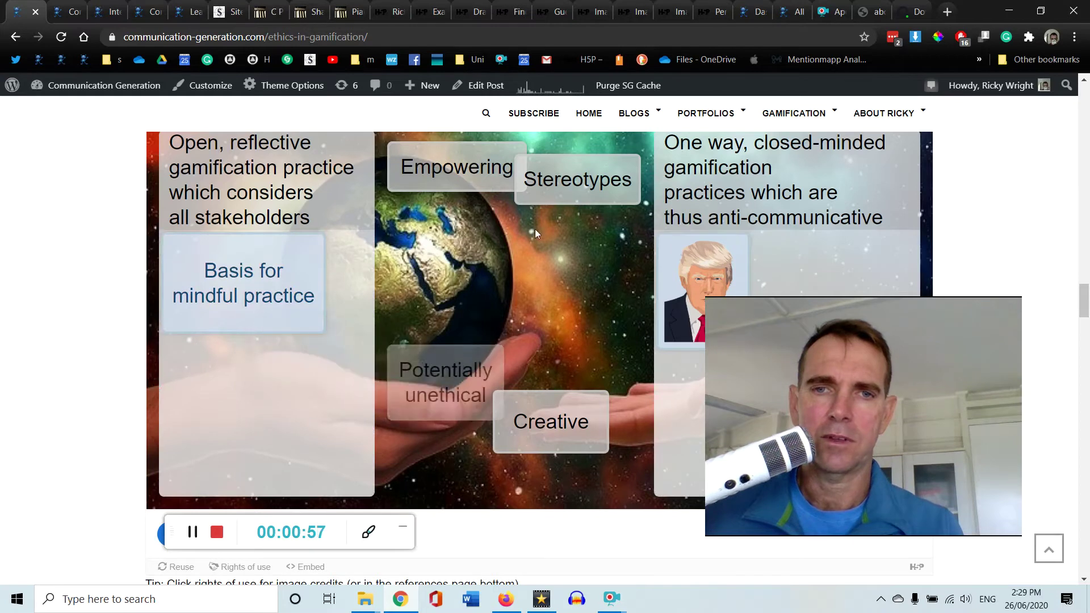
{"action": "left_click_drag", "start_coordinate": [562, 193], "coordinate": [795, 250]}
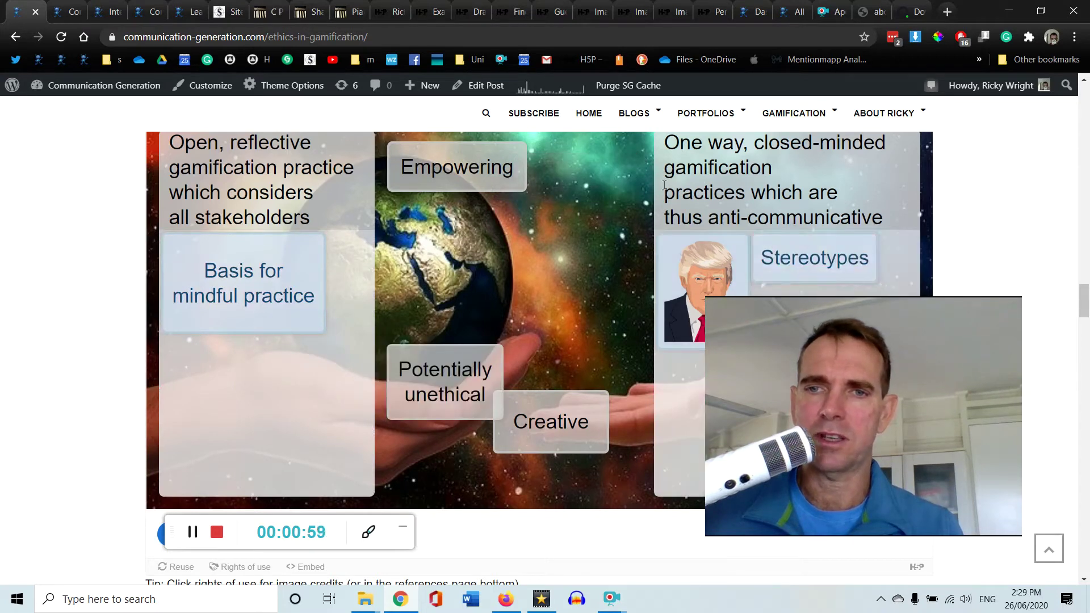
Sort "Empowering" and "Creative" into the open, reflective zone and "Potentially unethical" into the closed-minded zone, and check the answers
{"action": "left_click_drag", "start_coordinate": [471, 180], "coordinate": [263, 370]}
{"action": "left_click_drag", "start_coordinate": [425, 393], "coordinate": [846, 272]}
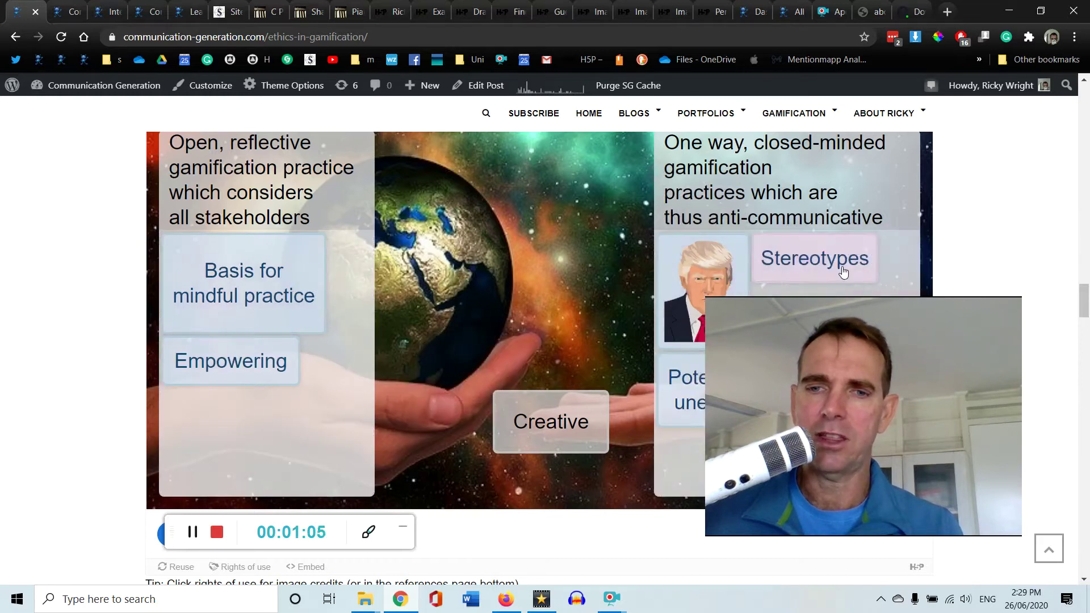
{"action": "left_click_drag", "start_coordinate": [585, 405], "coordinate": [301, 396]}
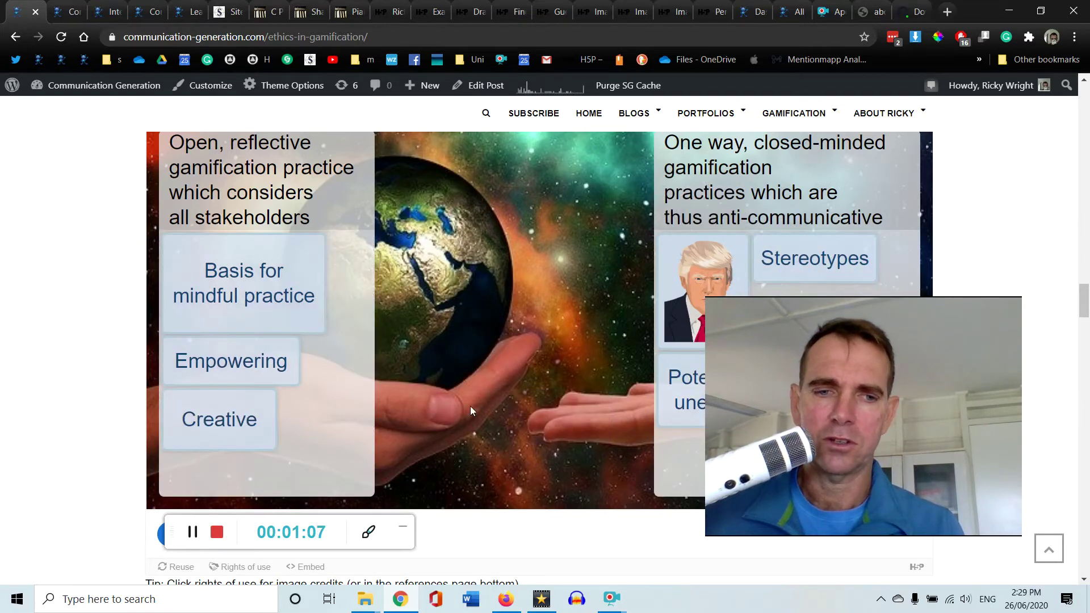
{"action": "scroll", "coordinate": [470, 407], "scroll_direction": "down", "scroll_amount": 1}
{"action": "left_click", "coordinate": [196, 463]}
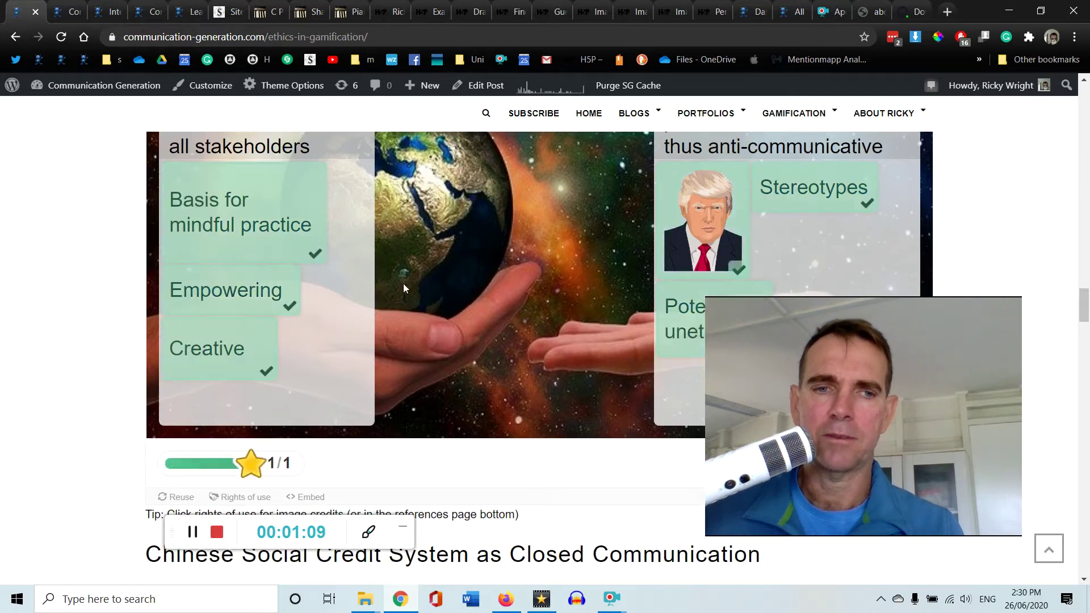
Look through the rest of the ethics article down to the Reflections video
{"action": "scroll", "coordinate": [635, 240], "scroll_direction": "down", "scroll_amount": 1}
{"action": "scroll", "coordinate": [635, 239], "scroll_direction": "down", "scroll_amount": 1}
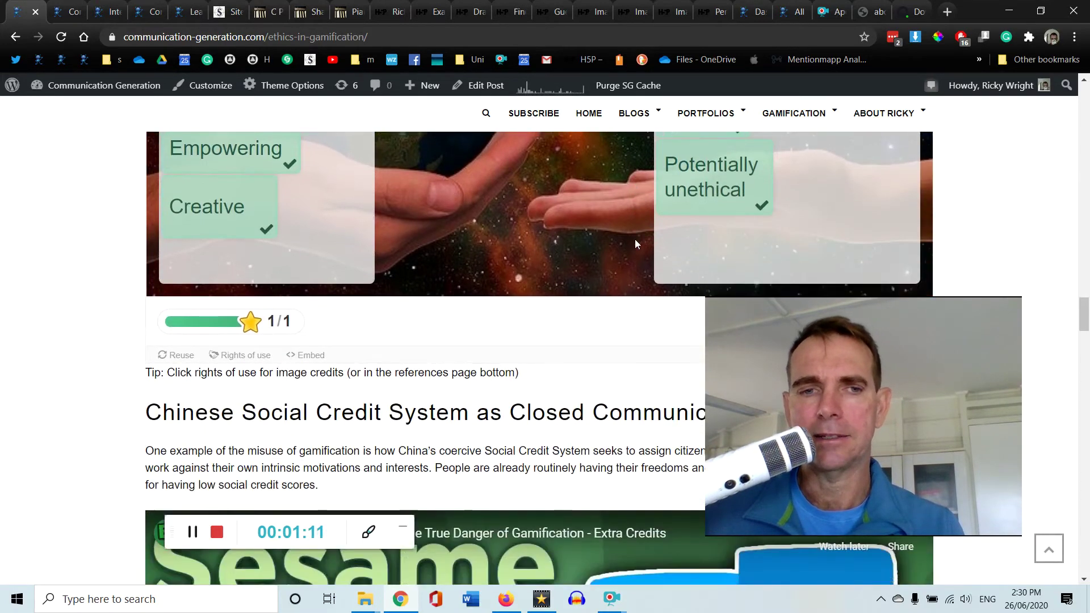
{"action": "scroll", "coordinate": [634, 240], "scroll_direction": "down", "scroll_amount": 6}
{"action": "scroll", "coordinate": [635, 239], "scroll_direction": "down", "scroll_amount": 5}
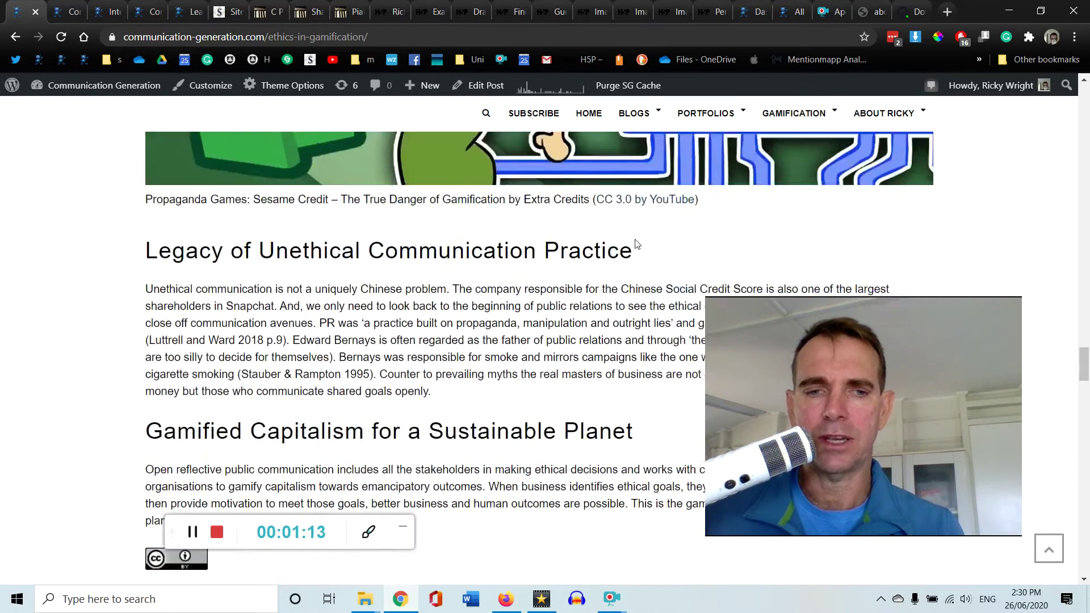
{"action": "scroll", "coordinate": [635, 244], "scroll_direction": "down", "scroll_amount": 6}
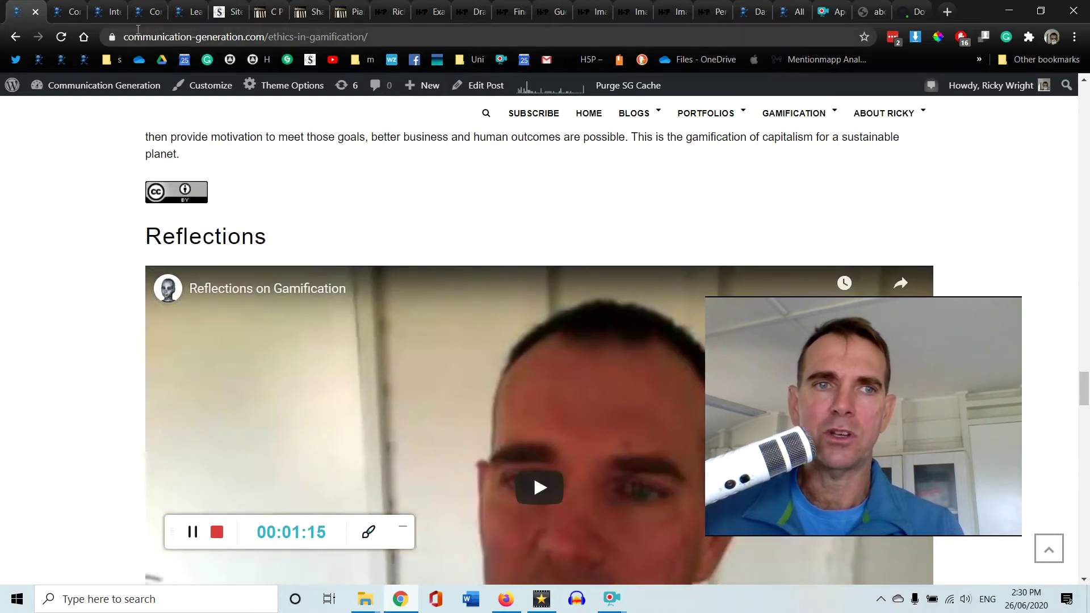
Switch to the C piano chords quiz page and answer the Cdim chord quiz with the C, E flat and E keys
{"action": "left_click", "coordinate": [255, 17]}
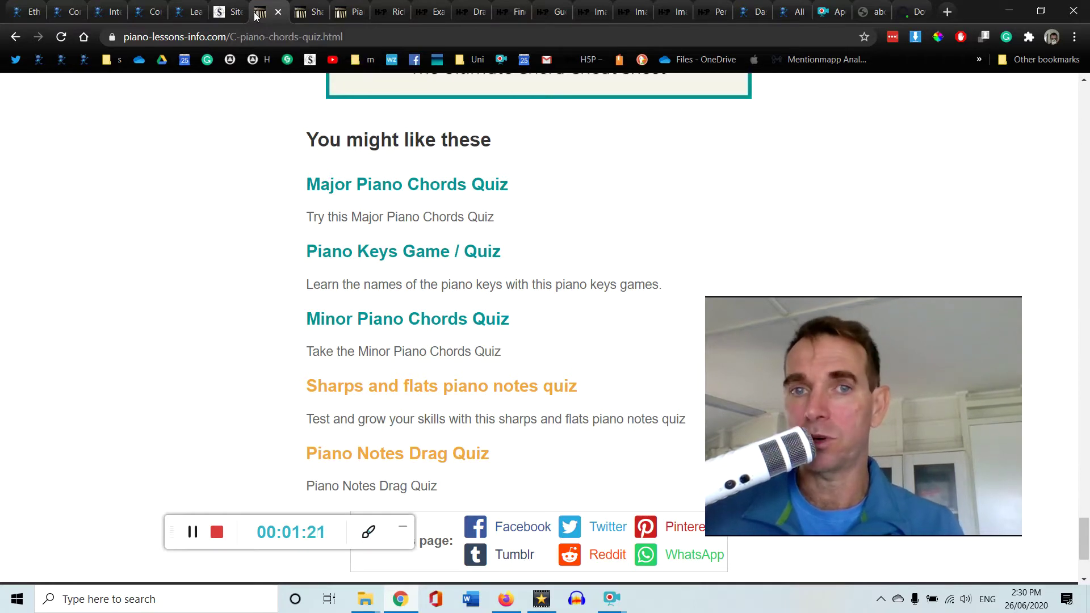
{"action": "scroll", "coordinate": [472, 169], "scroll_direction": "up", "scroll_amount": 10}
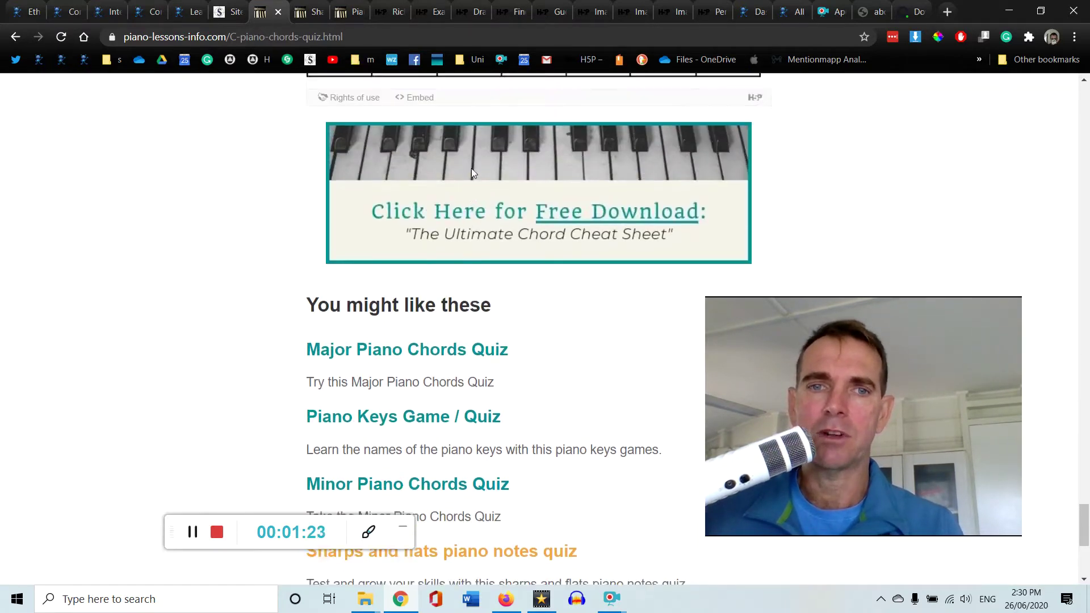
{"action": "scroll", "coordinate": [471, 172], "scroll_direction": "up", "scroll_amount": 10}
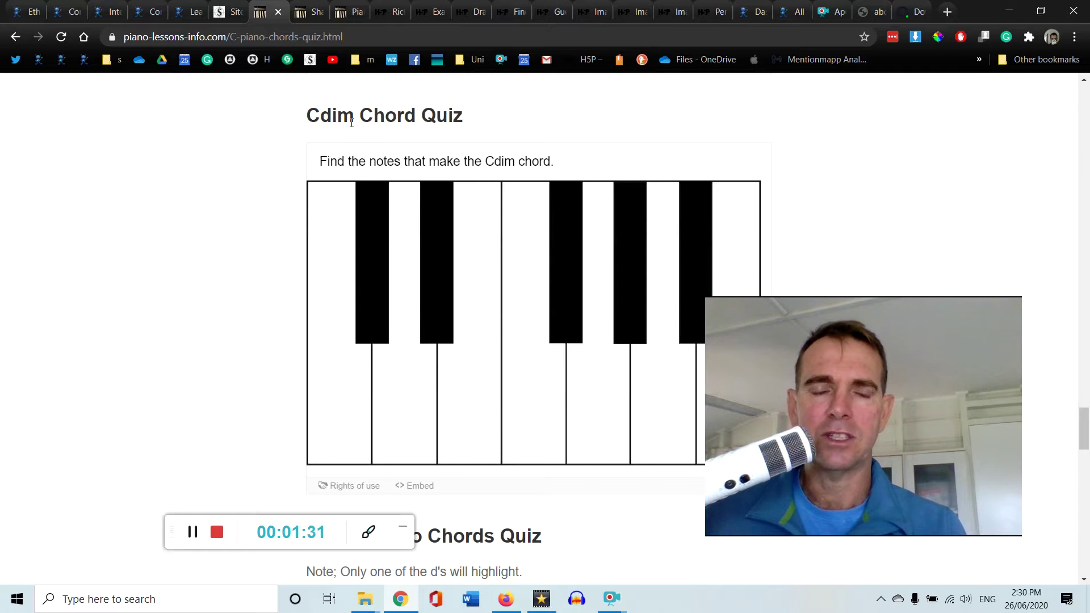
{"action": "left_click", "coordinate": [349, 386]}
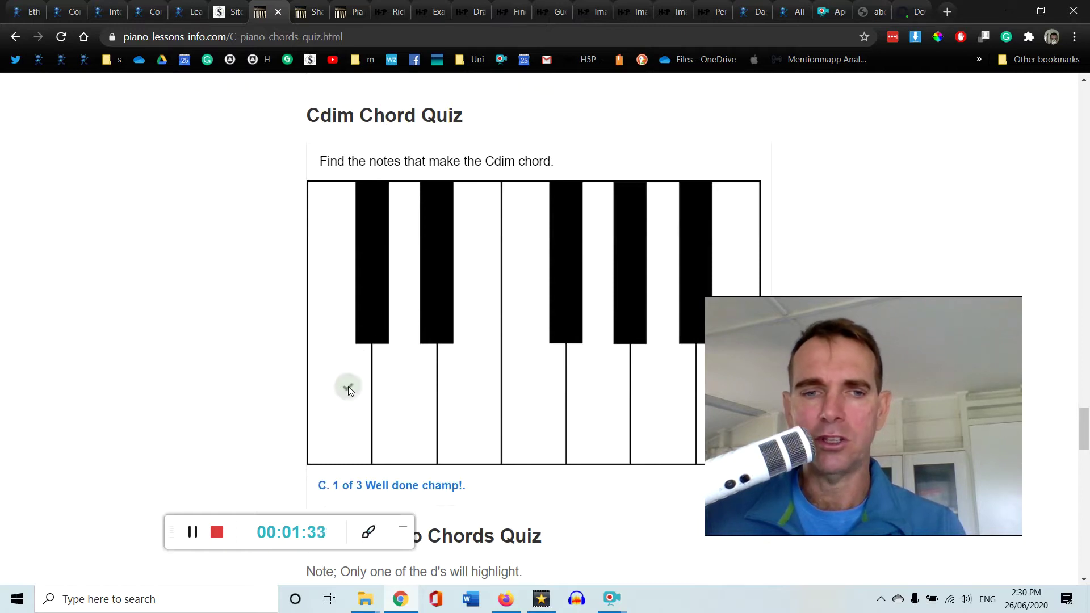
{"action": "left_click", "coordinate": [428, 391]}
{"action": "left_click", "coordinate": [440, 330]}
{"action": "left_click", "coordinate": [484, 400]}
{"action": "scroll", "coordinate": [492, 397], "scroll_direction": "down", "scroll_amount": 1}
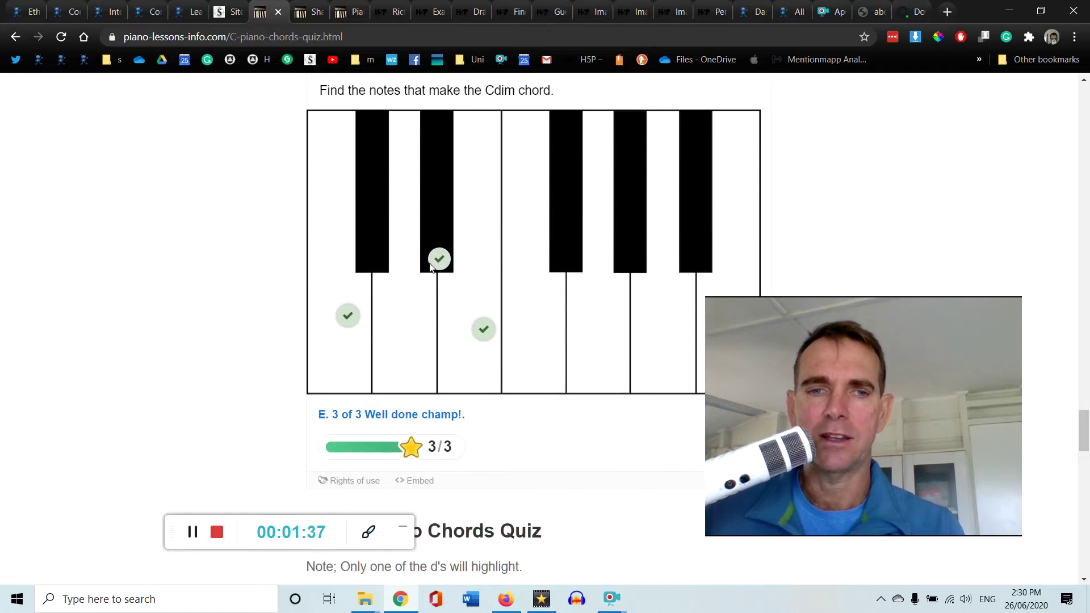
Browse the other C chord quizzes on the page, including the C2 chord quiz
{"action": "scroll", "coordinate": [534, 224], "scroll_direction": "up", "scroll_amount": 1}
{"action": "scroll", "coordinate": [533, 224], "scroll_direction": "down", "scroll_amount": 8}
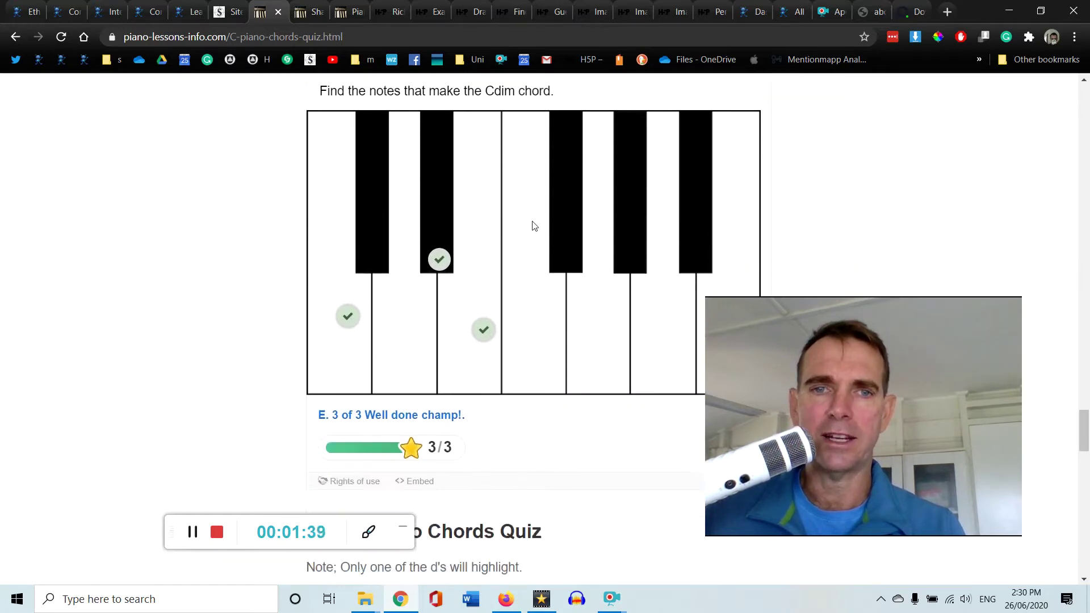
{"action": "scroll", "coordinate": [532, 226], "scroll_direction": "down", "scroll_amount": 8}
{"action": "scroll", "coordinate": [369, 280], "scroll_direction": "up", "scroll_amount": 14}
{"action": "scroll", "coordinate": [430, 256], "scroll_direction": "up", "scroll_amount": 20}
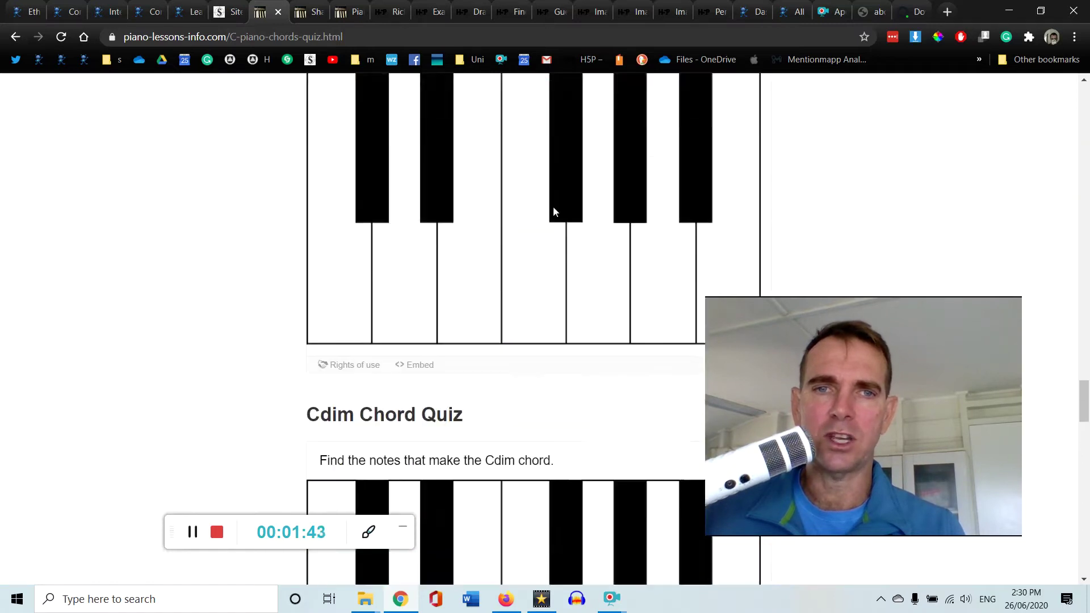
{"action": "scroll", "coordinate": [429, 229], "scroll_direction": "up", "scroll_amount": 9}
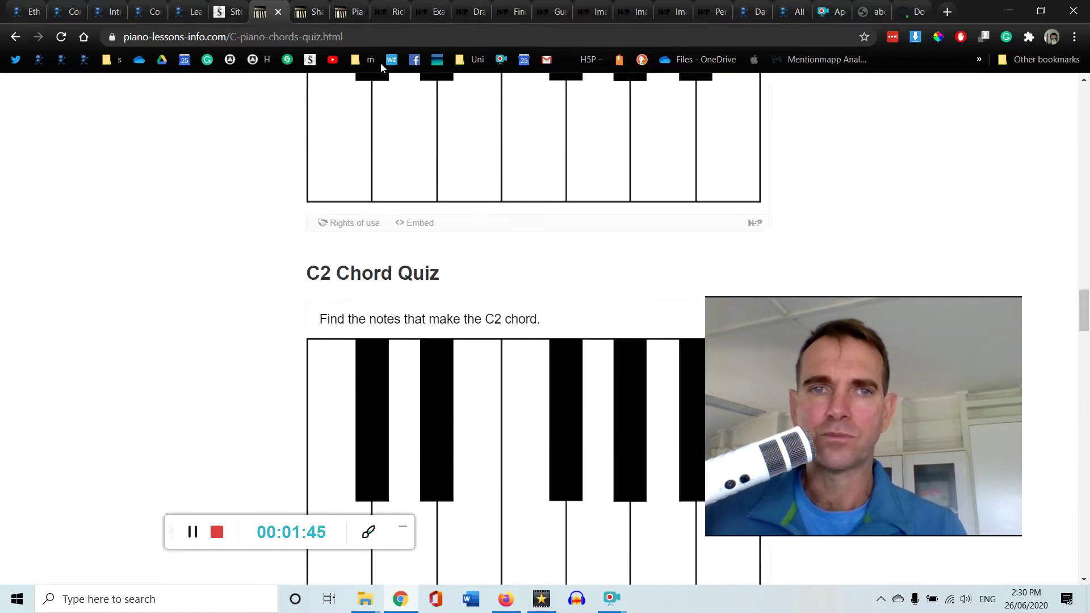
Switch to the sharps and flats piano notes quiz, try the C key for "Find the D flat or C sharp", and view the other questions
{"action": "left_click", "coordinate": [308, 12]}
{"action": "scroll", "coordinate": [535, 214], "scroll_direction": "up", "scroll_amount": 5}
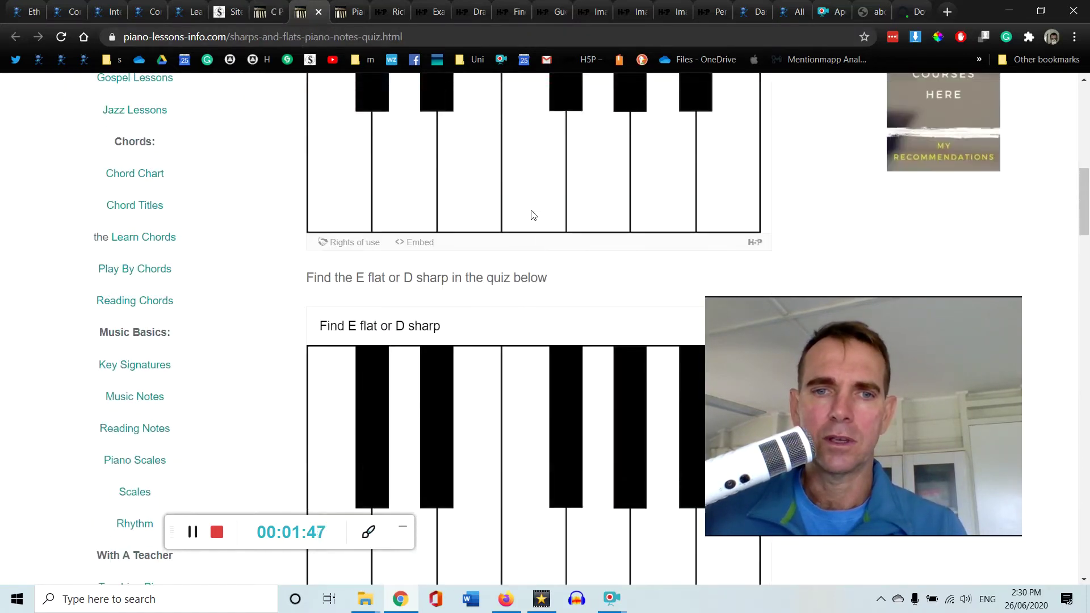
{"action": "left_click", "coordinate": [328, 196]}
{"action": "scroll", "coordinate": [430, 221], "scroll_direction": "up", "scroll_amount": 3}
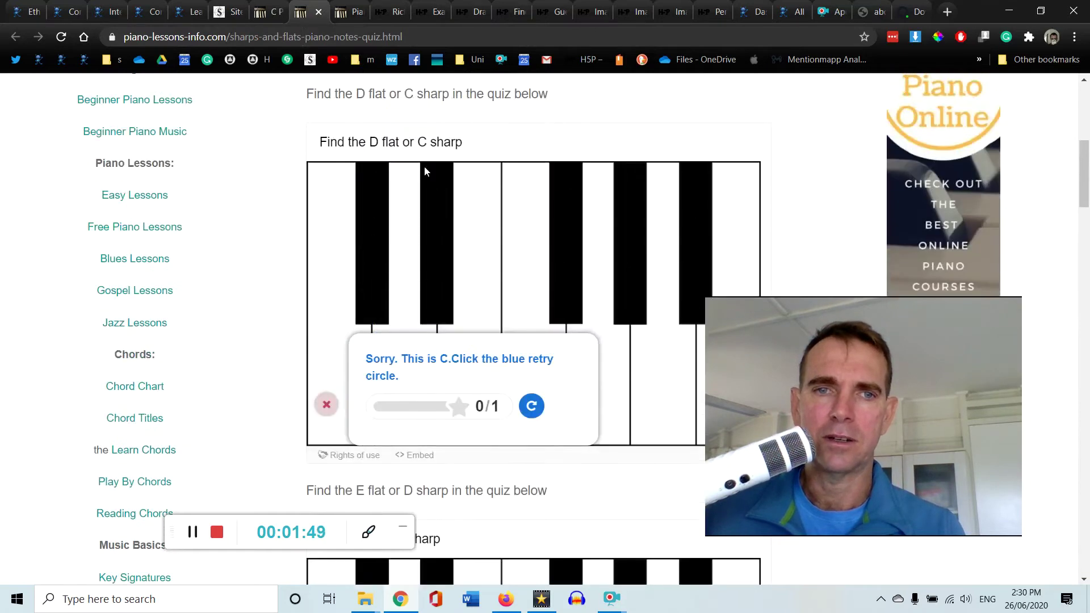
{"action": "scroll", "coordinate": [392, 191], "scroll_direction": "up", "scroll_amount": 1}
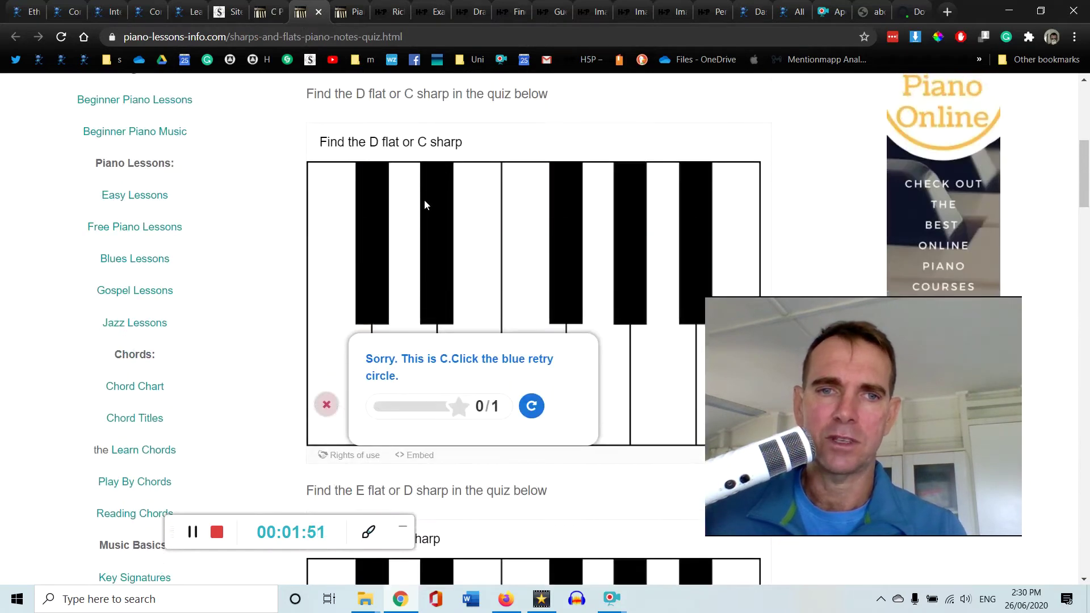
{"action": "scroll", "coordinate": [451, 216], "scroll_direction": "down", "scroll_amount": 13}
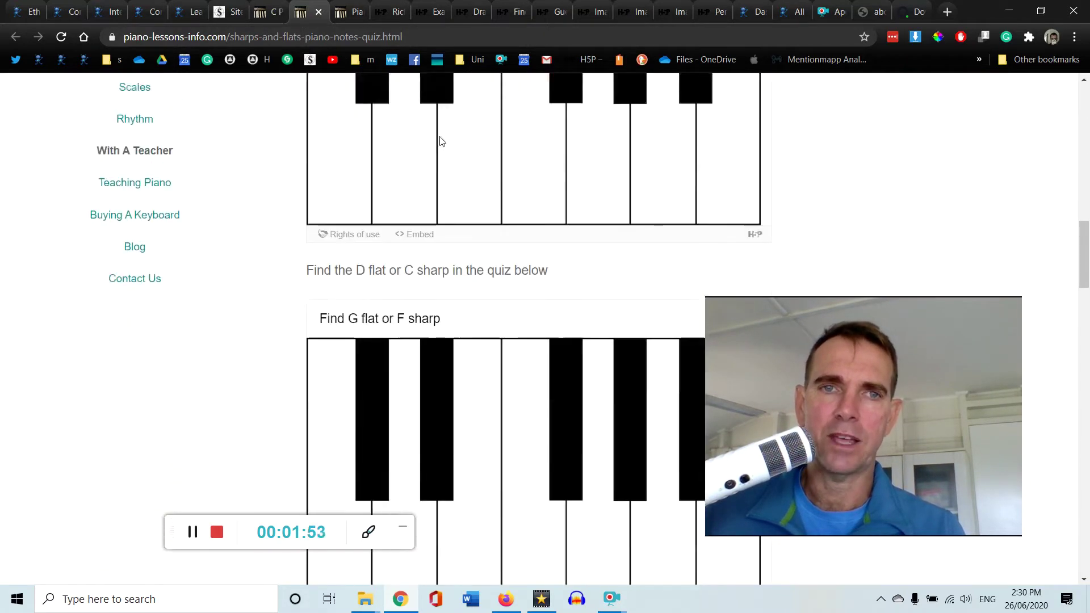
Leave the sharps and flats quiz, view the communication-generation.com home page, and look through the interactive piano games article
{"action": "scroll", "coordinate": [397, 142], "scroll_direction": "up", "scroll_amount": 6}
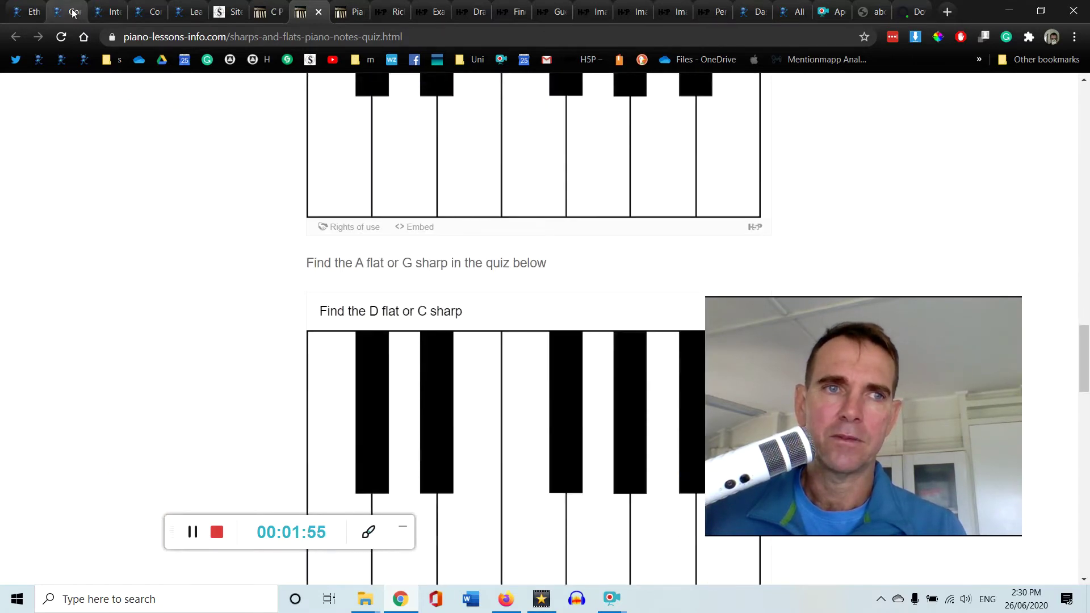
{"action": "left_click", "coordinate": [65, 11]}
{"action": "scroll", "coordinate": [146, 84], "scroll_direction": "down", "scroll_amount": 8}
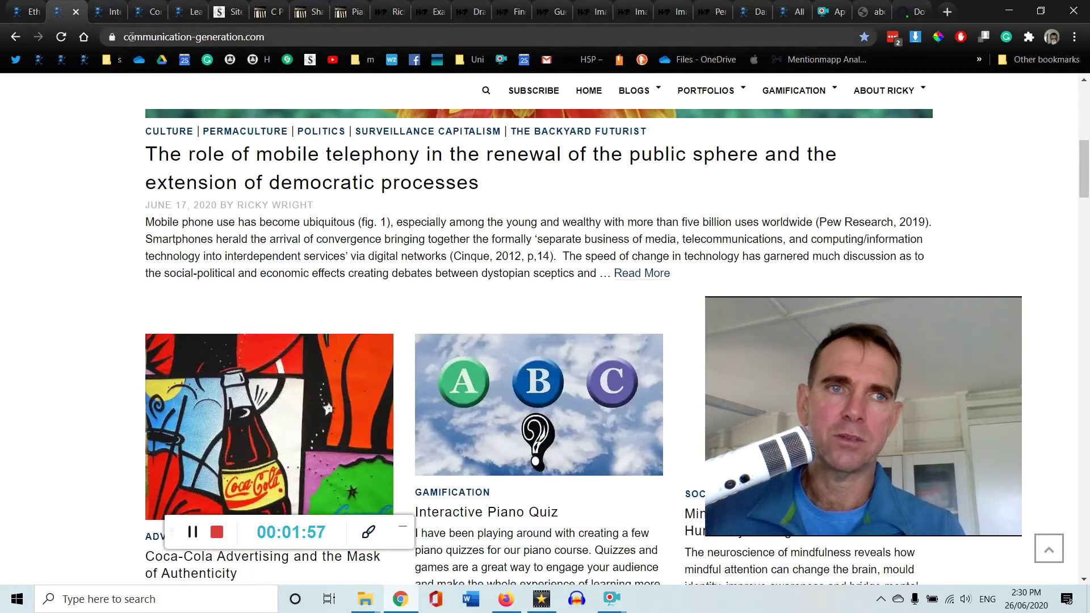
{"action": "left_click", "coordinate": [113, 12]}
{"action": "scroll", "coordinate": [401, 187], "scroll_direction": "down", "scroll_amount": 8}
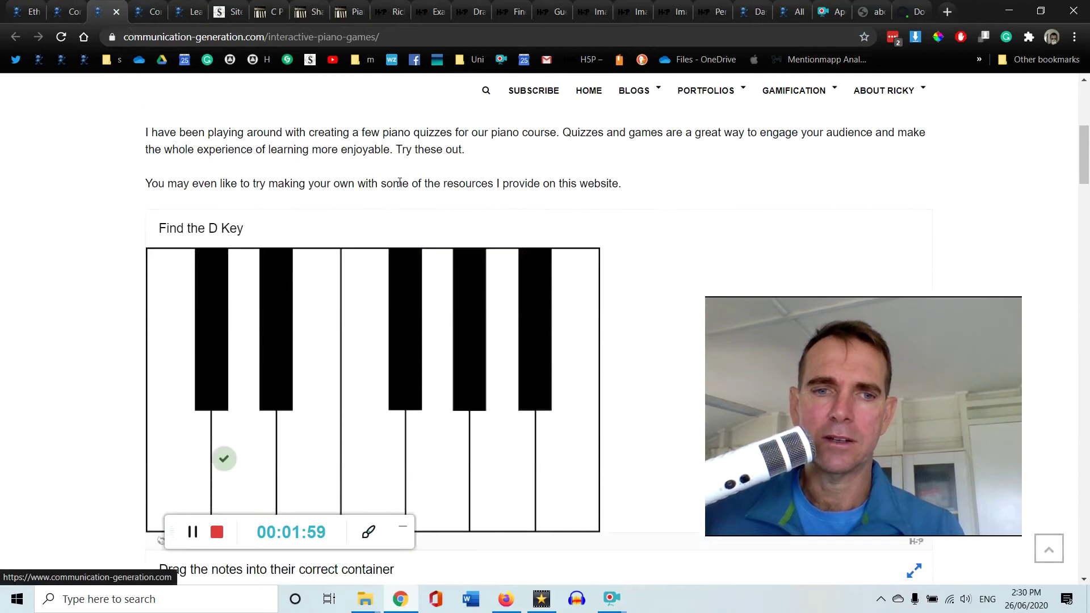
{"action": "scroll", "coordinate": [400, 186], "scroll_direction": "down", "scroll_amount": 6}
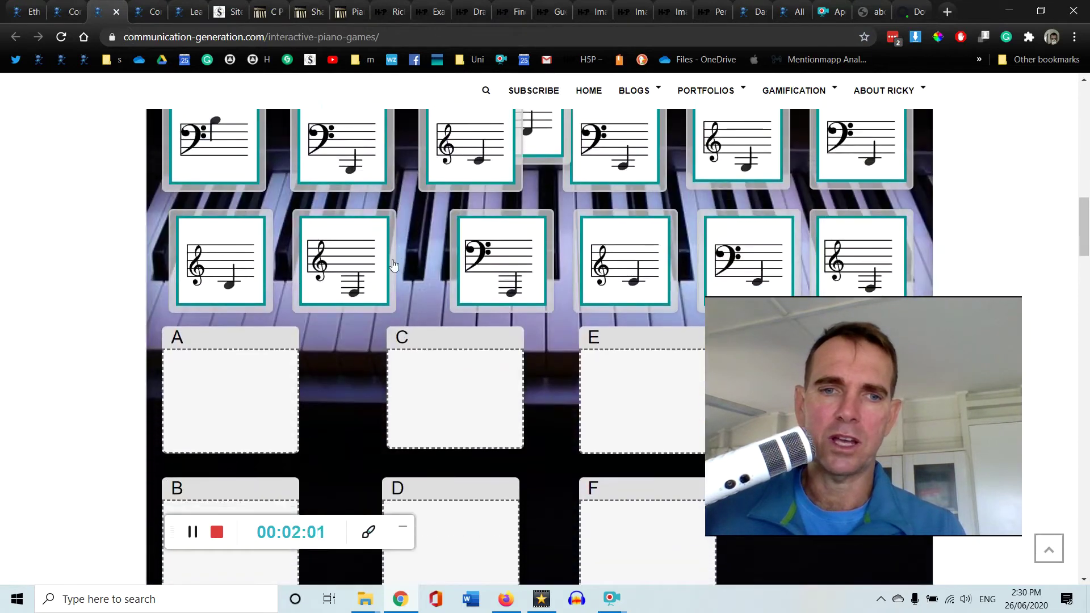
Look over the note tiles and the A to G containers of the note-sorting game
{"action": "left_click_drag", "start_coordinate": [343, 269], "coordinate": [247, 391]}
{"action": "left_click_drag", "start_coordinate": [493, 267], "coordinate": [437, 406]}
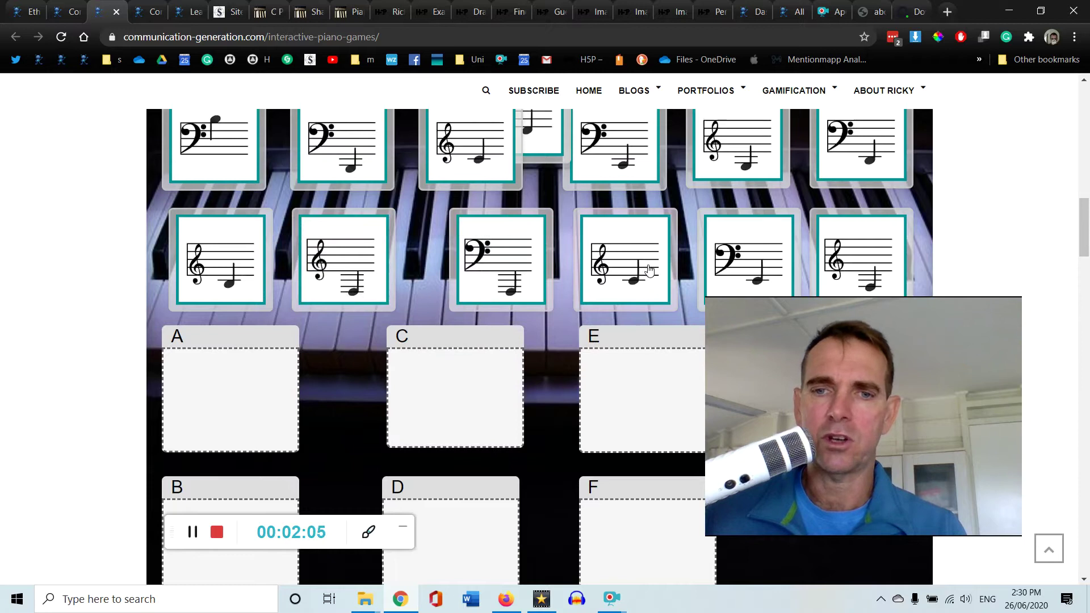
{"action": "scroll", "coordinate": [647, 261], "scroll_direction": "down", "scroll_amount": 5}
{"action": "scroll", "coordinate": [654, 262], "scroll_direction": "up", "scroll_amount": 3}
{"action": "left_click_drag", "start_coordinate": [642, 119], "coordinate": [807, 280]}
{"action": "scroll", "coordinate": [663, 265], "scroll_direction": "down", "scroll_amount": 3}
{"action": "scroll", "coordinate": [665, 263], "scroll_direction": "up", "scroll_amount": 3}
{"action": "left_click_drag", "start_coordinate": [627, 158], "coordinate": [833, 372]}
{"action": "scroll", "coordinate": [786, 169], "scroll_direction": "down", "scroll_amount": 1}
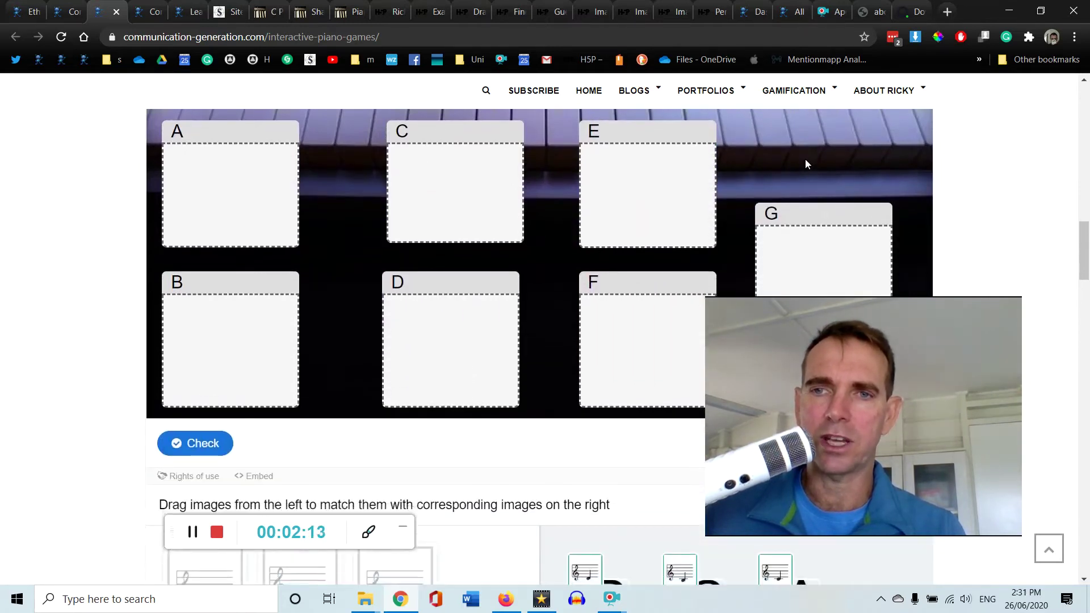
Place the last treble-clef note of the bottom tile row in the F container of the note-sorting game
{"action": "scroll", "coordinate": [795, 164], "scroll_direction": "up", "scroll_amount": 2}
{"action": "left_click_drag", "start_coordinate": [855, 193], "coordinate": [633, 449]}
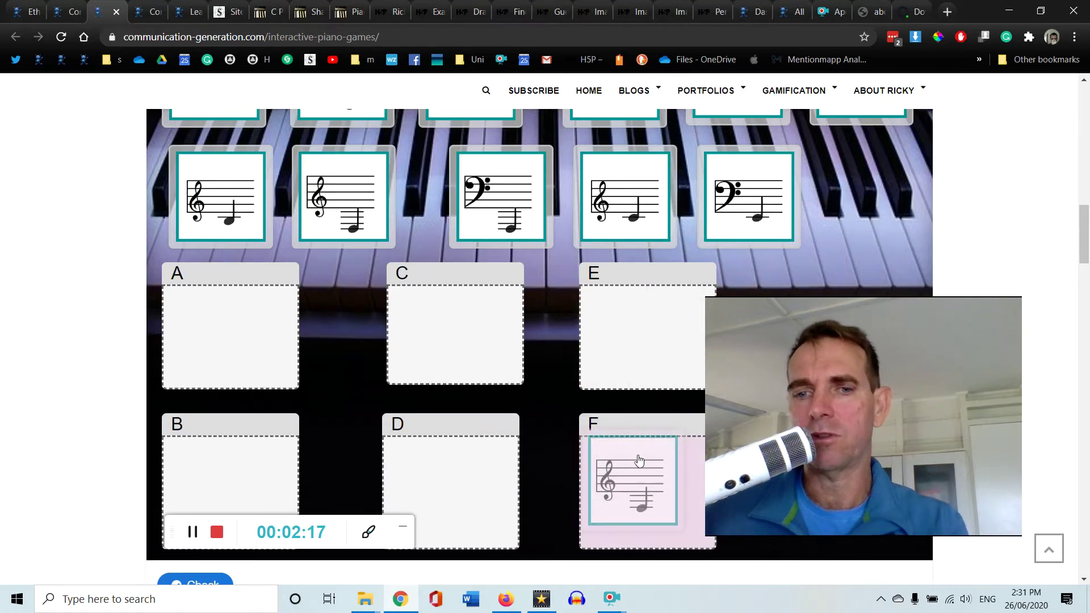
{"action": "left_click_drag", "start_coordinate": [640, 462], "coordinate": [640, 461]}
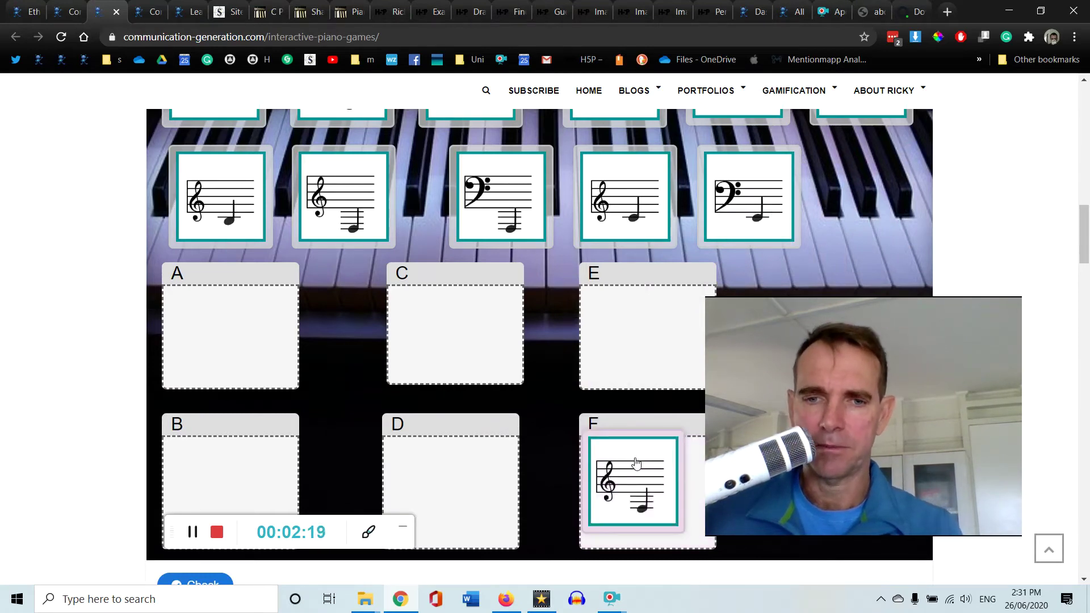
{"action": "scroll", "coordinate": [626, 448], "scroll_direction": "down", "scroll_amount": 3}
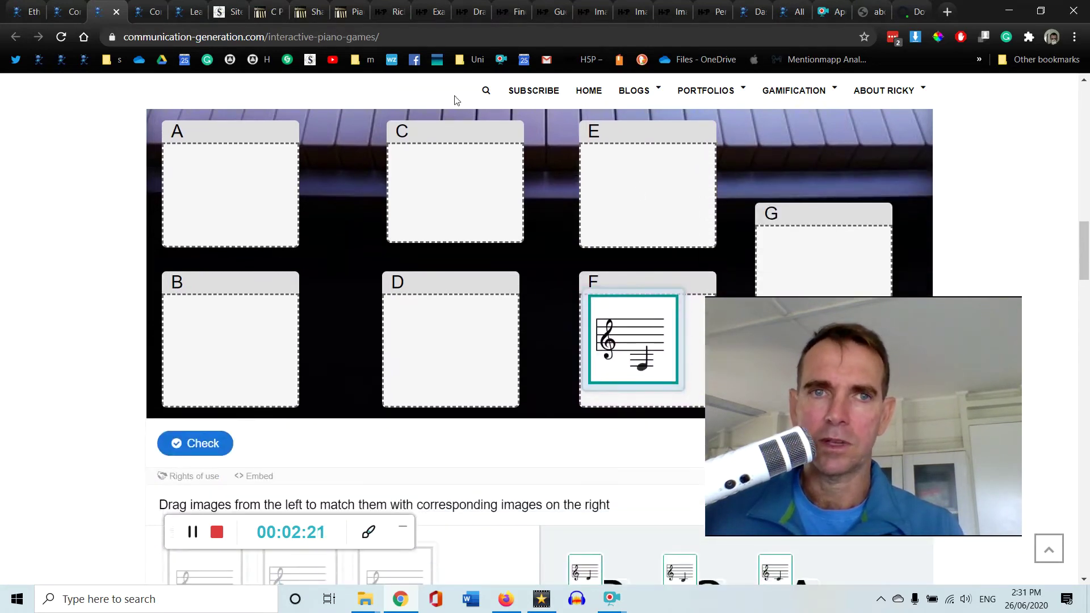
Switch to the H5P profile page, then to Examples and Downloads, and browse the available content types
{"action": "left_click", "coordinate": [389, 11]}
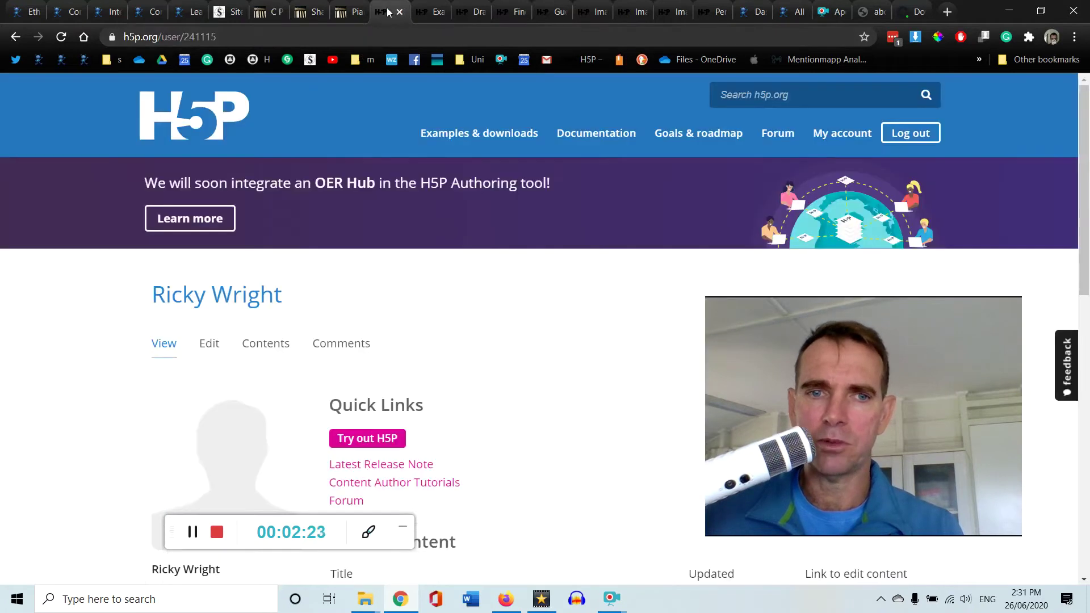
{"action": "left_click", "coordinate": [419, 12]}
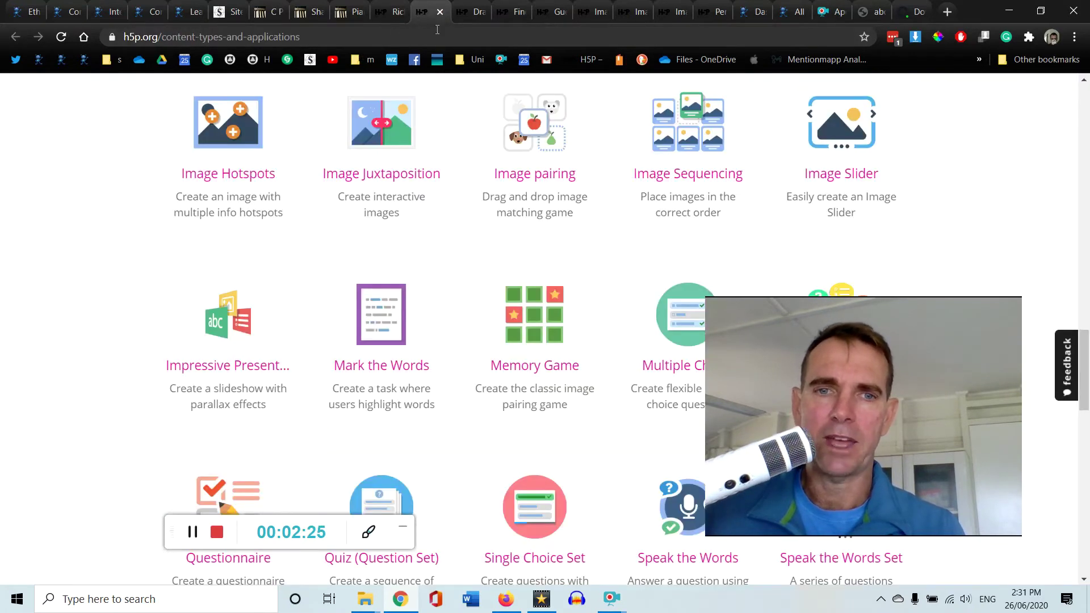
{"action": "scroll", "coordinate": [525, 95], "scroll_direction": "up", "scroll_amount": 15}
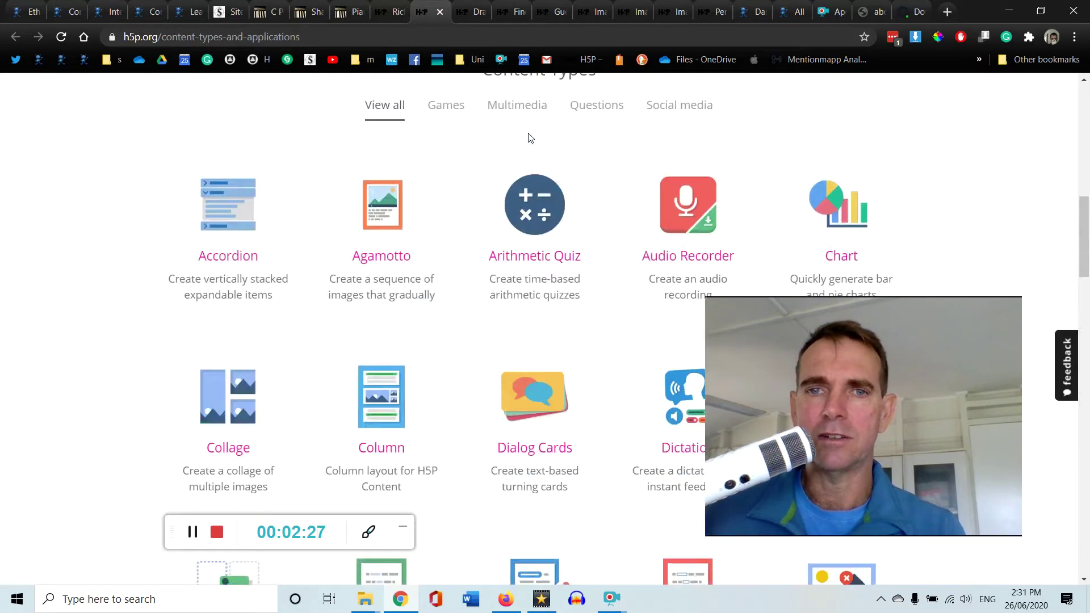
{"action": "scroll", "coordinate": [528, 137], "scroll_direction": "up", "scroll_amount": 12}
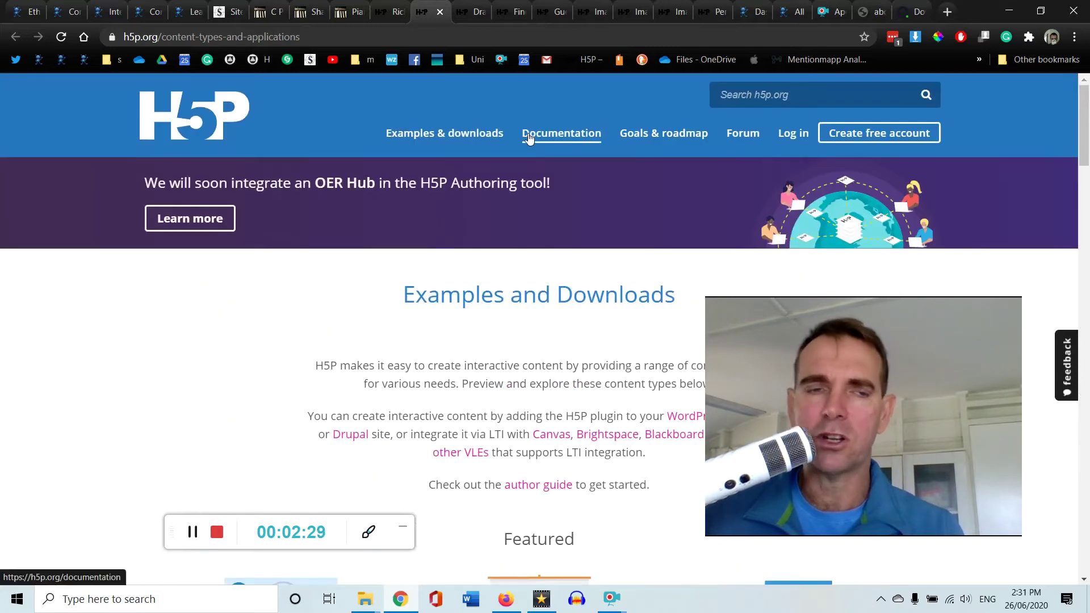
{"action": "scroll", "coordinate": [591, 166], "scroll_direction": "down", "scroll_amount": 6}
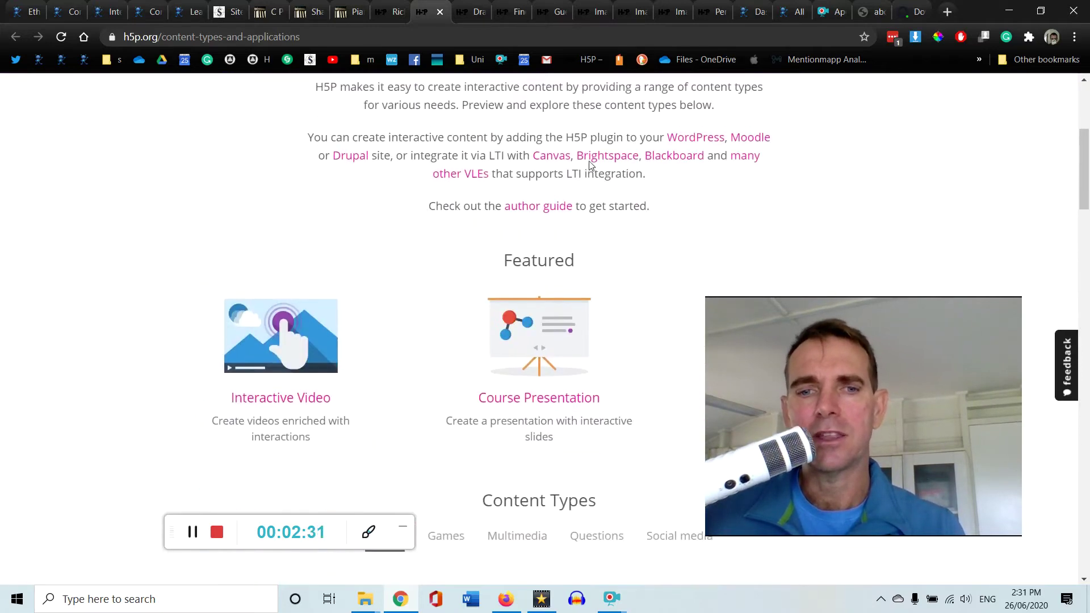
{"action": "scroll", "coordinate": [591, 166], "scroll_direction": "down", "scroll_amount": 11}
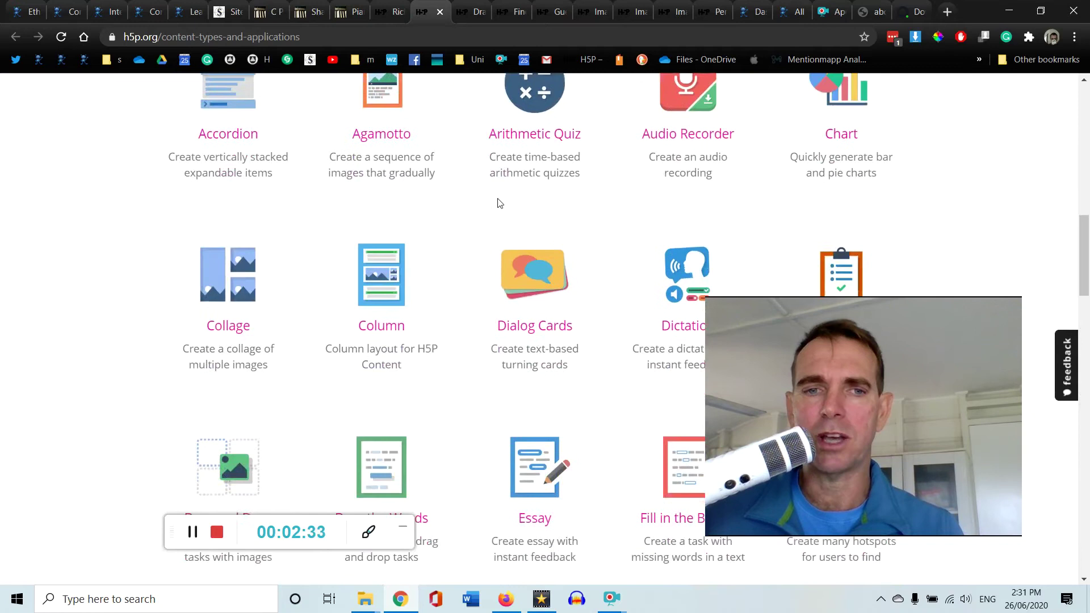
{"action": "scroll", "coordinate": [449, 255], "scroll_direction": "down", "scroll_amount": 3}
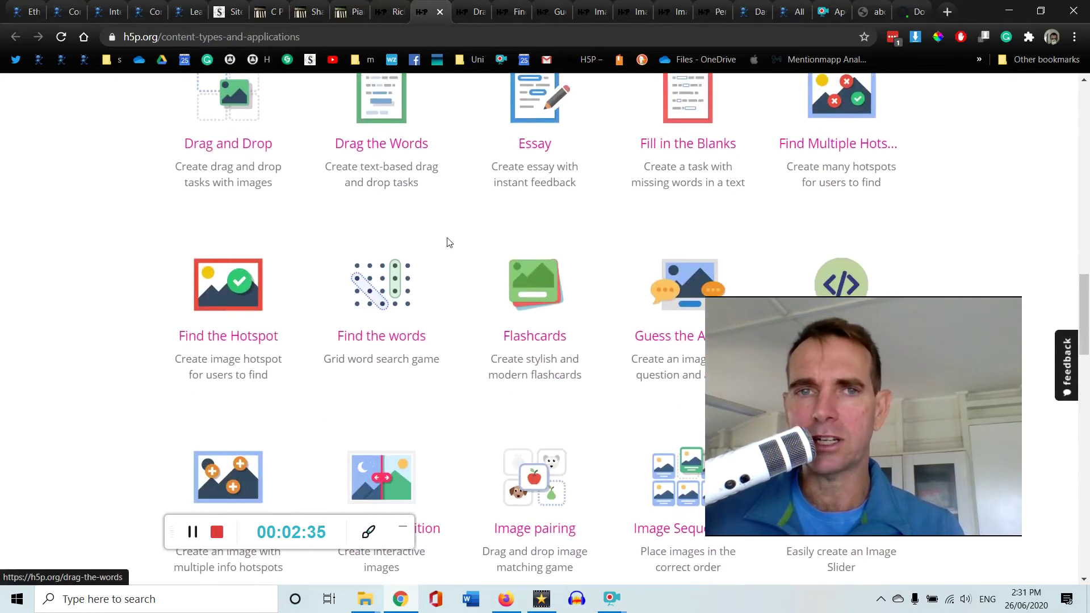
Switch to the Drag the Words page and view its berry colors example
{"action": "left_click", "coordinate": [459, 20]}
{"action": "scroll", "coordinate": [479, 191], "scroll_direction": "down", "scroll_amount": 5}
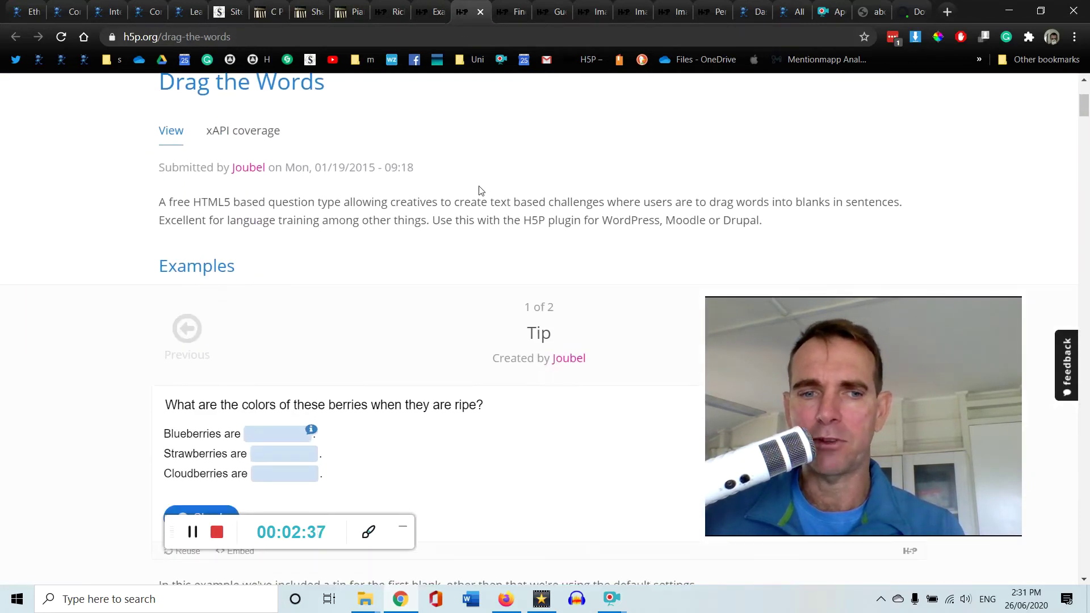
{"action": "scroll", "coordinate": [372, 238], "scroll_direction": "up", "scroll_amount": 1}
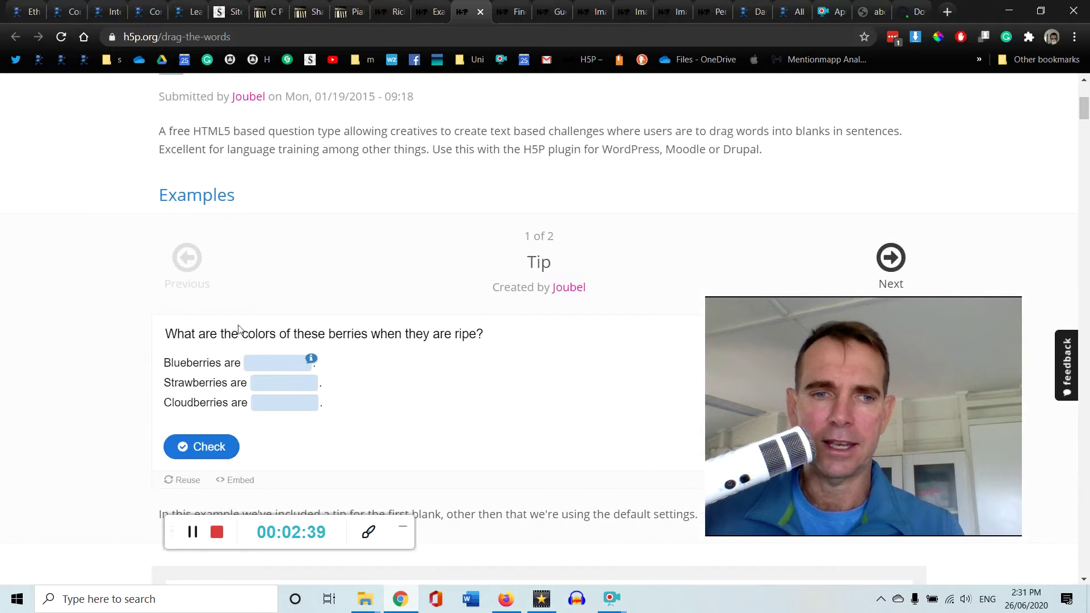
{"action": "scroll", "coordinate": [287, 366], "scroll_direction": "down", "scroll_amount": 5}
{"action": "scroll", "coordinate": [396, 334], "scroll_direction": "up", "scroll_amount": 6}
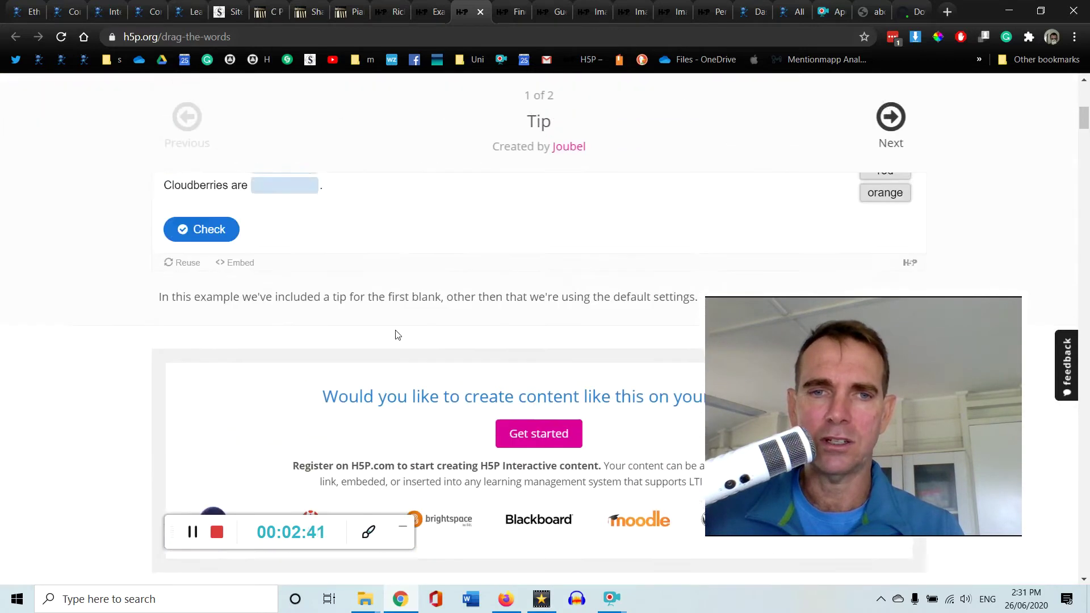
{"action": "scroll", "coordinate": [403, 301], "scroll_direction": "up", "scroll_amount": 1}
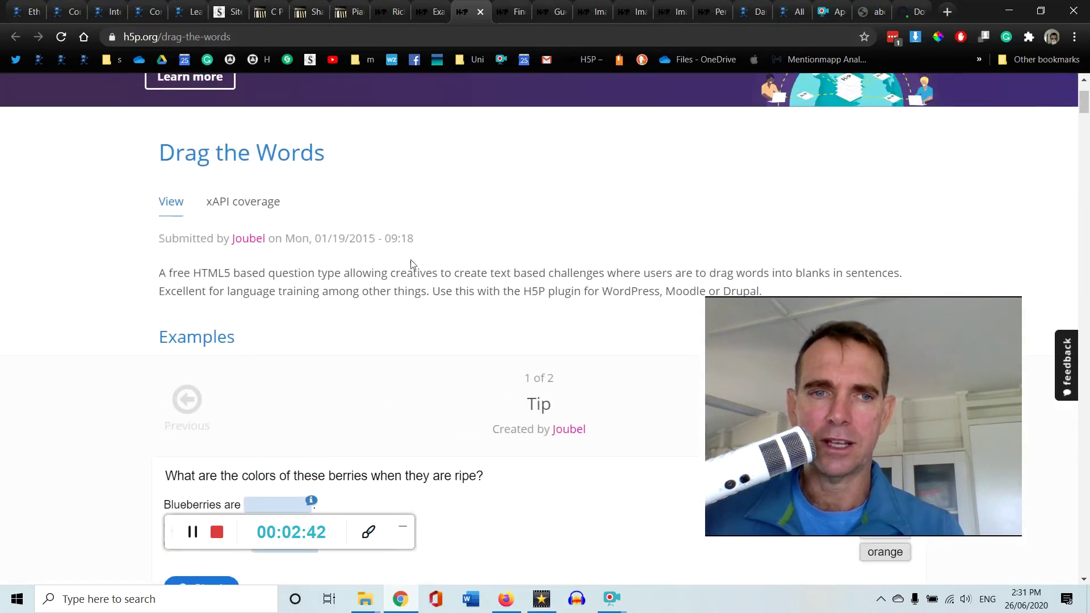
Switch to the Find the Hotspot page, answer the Turkish town question with the cherry, and close the feedback
{"action": "left_click", "coordinate": [505, 12]}
{"action": "scroll", "coordinate": [545, 136], "scroll_direction": "down", "scroll_amount": 3}
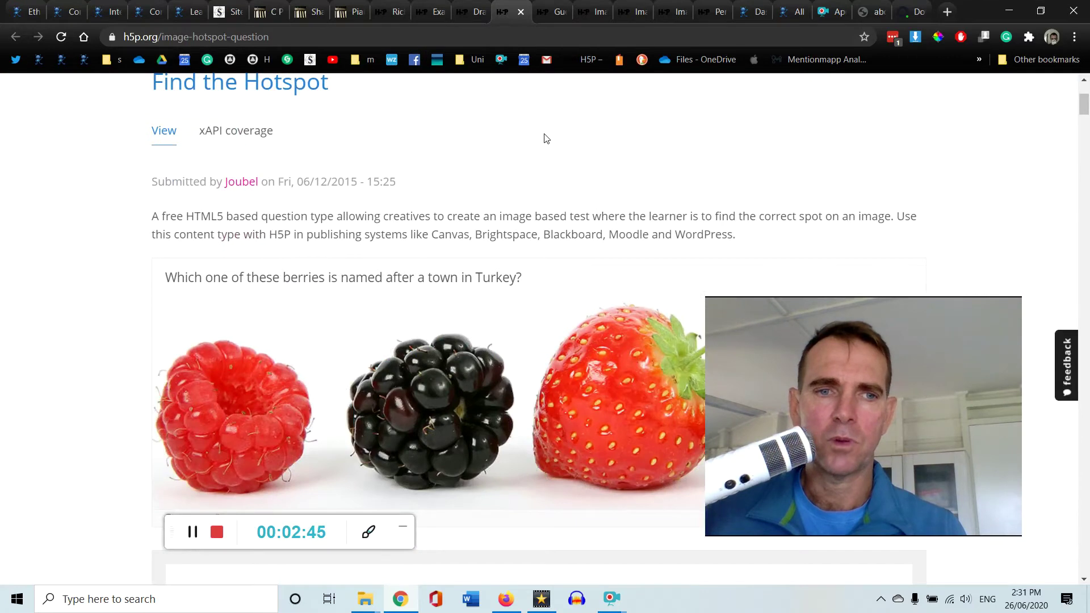
{"action": "scroll", "coordinate": [546, 139], "scroll_direction": "down", "scroll_amount": 1}
{"action": "scroll", "coordinate": [571, 202], "scroll_direction": "down", "scroll_amount": 2}
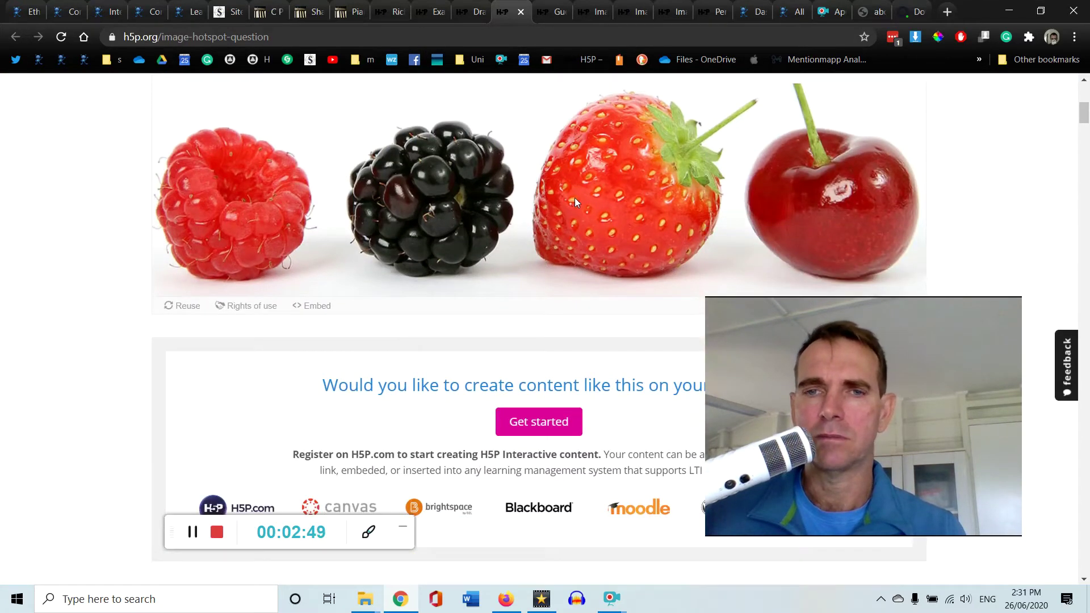
{"action": "left_click", "coordinate": [827, 219]}
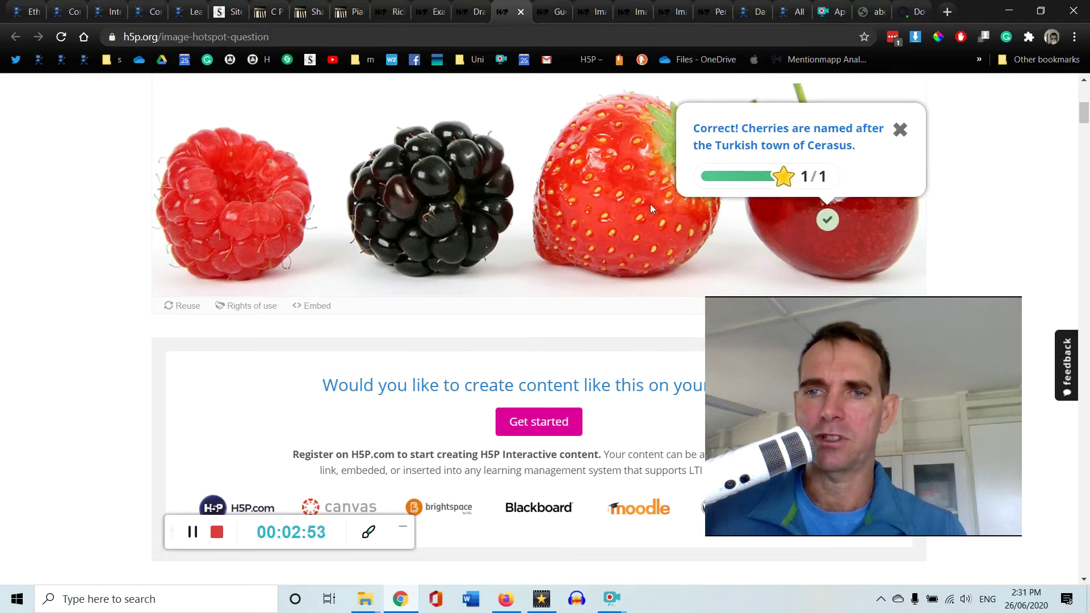
{"action": "left_click", "coordinate": [902, 131]}
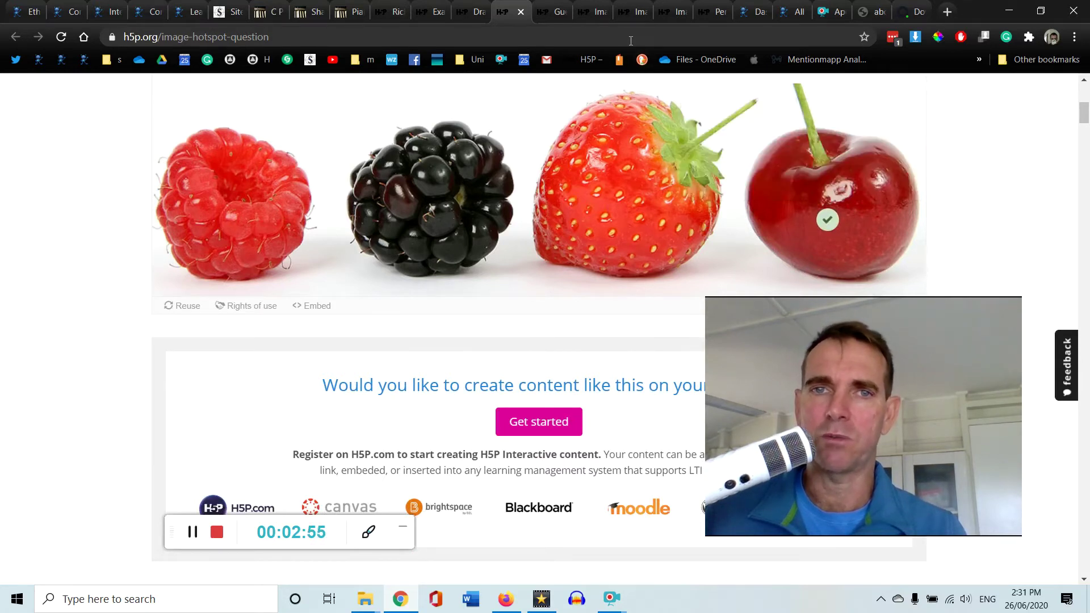
Switch to the Guess the Answer page and reveal the answer to "Which fruit is this?"
{"action": "left_click", "coordinate": [551, 14]}
{"action": "scroll", "coordinate": [618, 118], "scroll_direction": "down", "scroll_amount": 4}
{"action": "scroll", "coordinate": [623, 127], "scroll_direction": "down", "scroll_amount": 1}
{"action": "scroll", "coordinate": [623, 127], "scroll_direction": "down", "scroll_amount": 4}
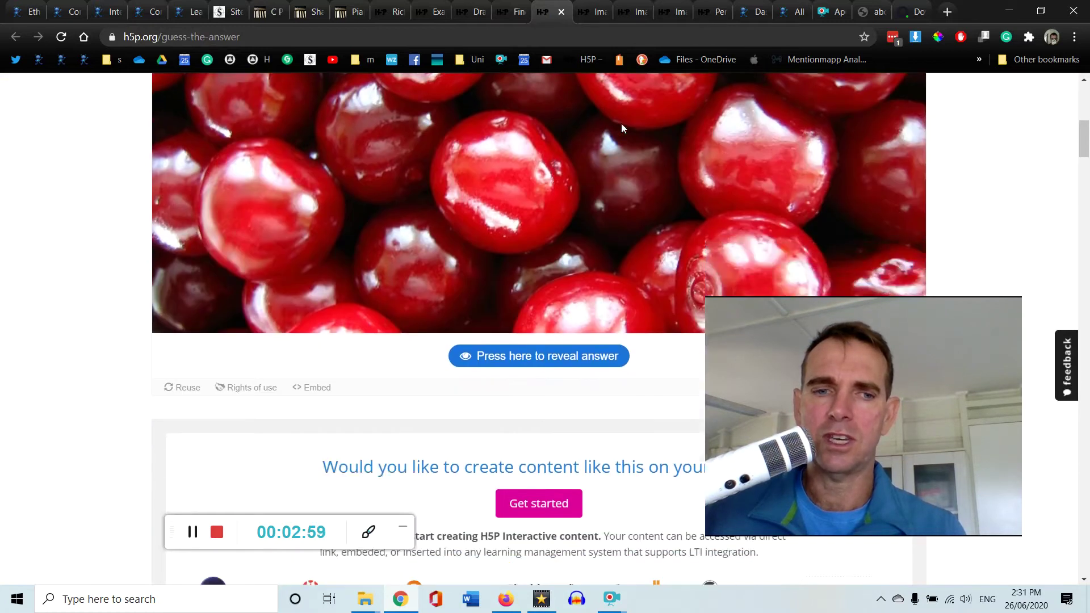
{"action": "scroll", "coordinate": [622, 124], "scroll_direction": "up", "scroll_amount": 4}
{"action": "scroll", "coordinate": [623, 126], "scroll_direction": "down", "scroll_amount": 5}
{"action": "scroll", "coordinate": [624, 130], "scroll_direction": "down", "scroll_amount": 3}
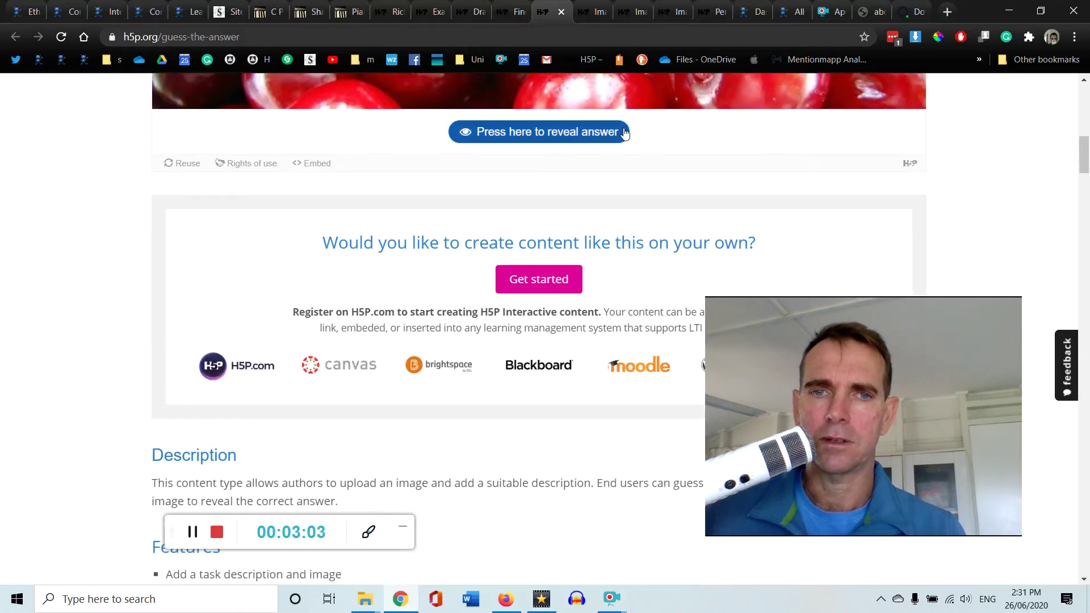
{"action": "scroll", "coordinate": [625, 133], "scroll_direction": "up", "scroll_amount": 1}
{"action": "left_click", "coordinate": [622, 202]}
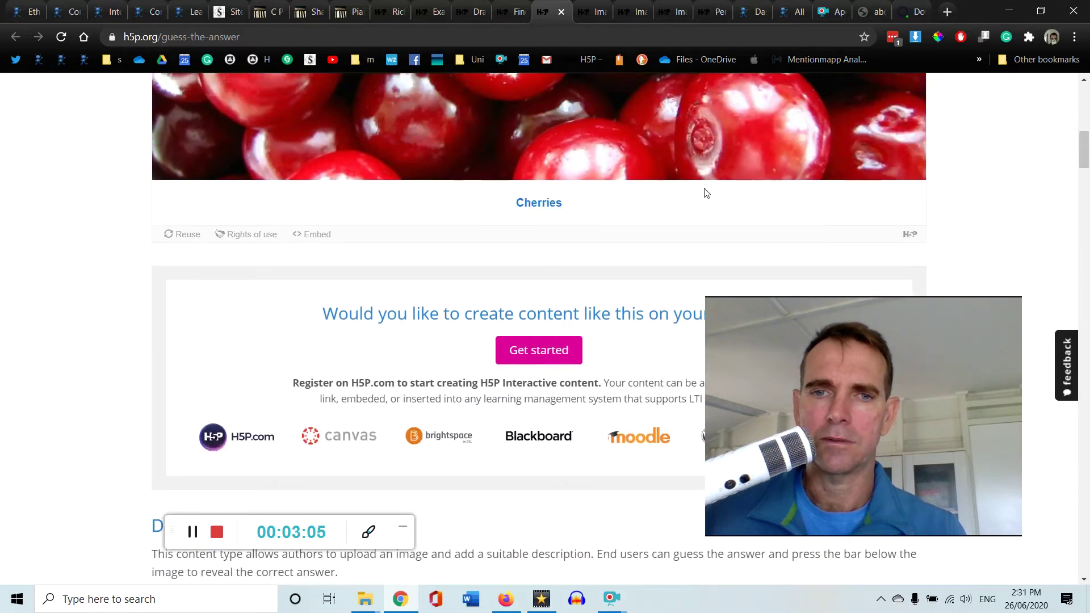
{"action": "scroll", "coordinate": [721, 192], "scroll_direction": "up", "scroll_amount": 3}
{"action": "scroll", "coordinate": [721, 191], "scroll_direction": "up", "scroll_amount": 2}
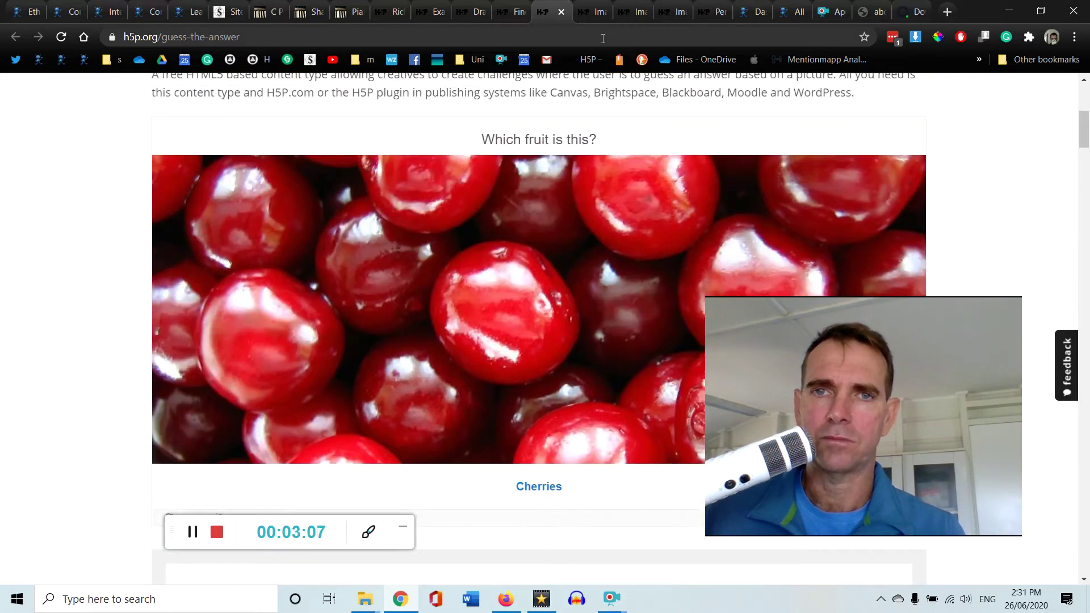
Switch to the Image Sequencing page and move Mercury to the first place in the Planets quiz
{"action": "left_click", "coordinate": [591, 17]}
{"action": "scroll", "coordinate": [628, 125], "scroll_direction": "down", "scroll_amount": 3}
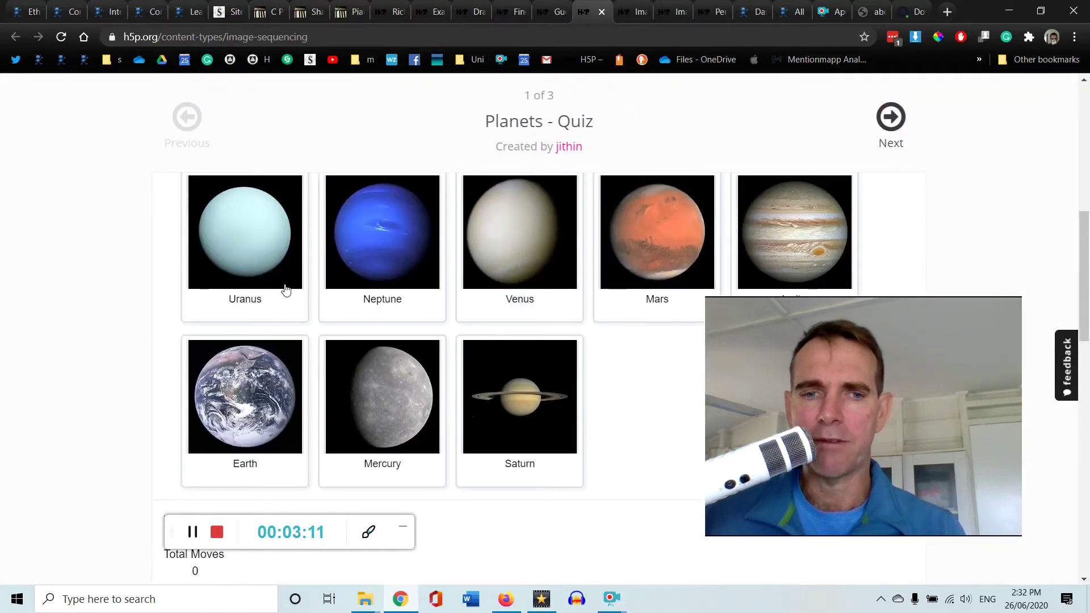
{"action": "left_click_drag", "start_coordinate": [405, 421], "coordinate": [238, 265]}
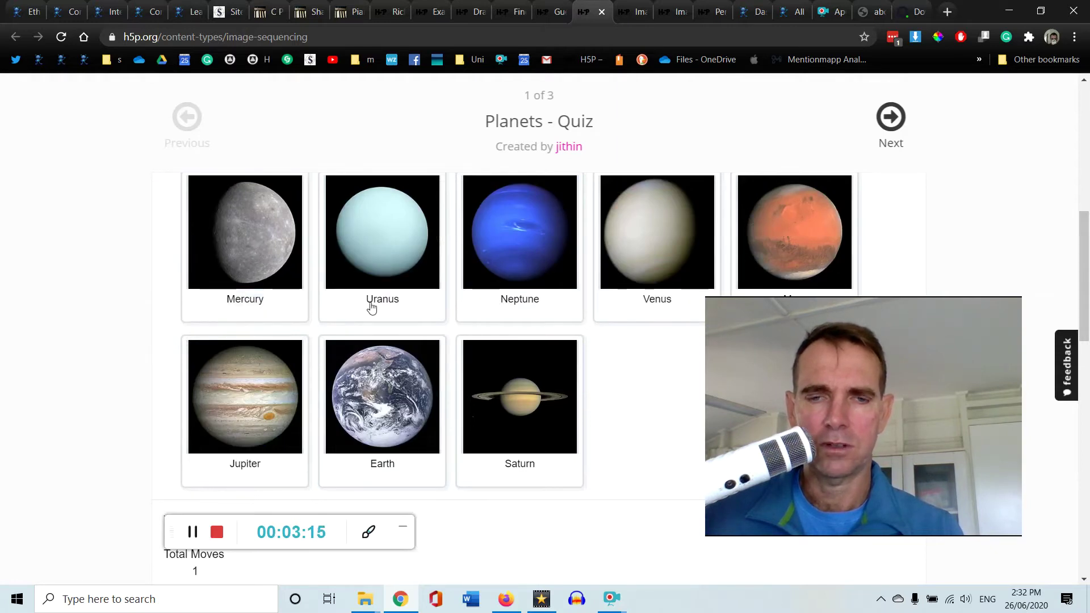
{"action": "scroll", "coordinate": [457, 280], "scroll_direction": "down", "scroll_amount": 1}
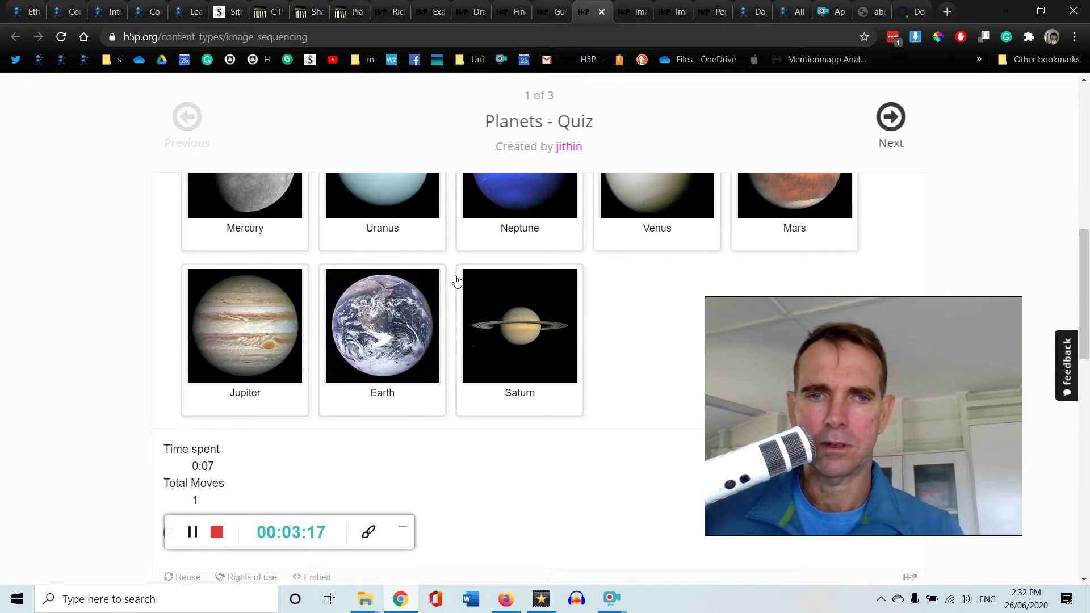
{"action": "scroll", "coordinate": [457, 280], "scroll_direction": "up", "scroll_amount": 1}
{"action": "scroll", "coordinate": [457, 280], "scroll_direction": "down", "scroll_amount": 1}
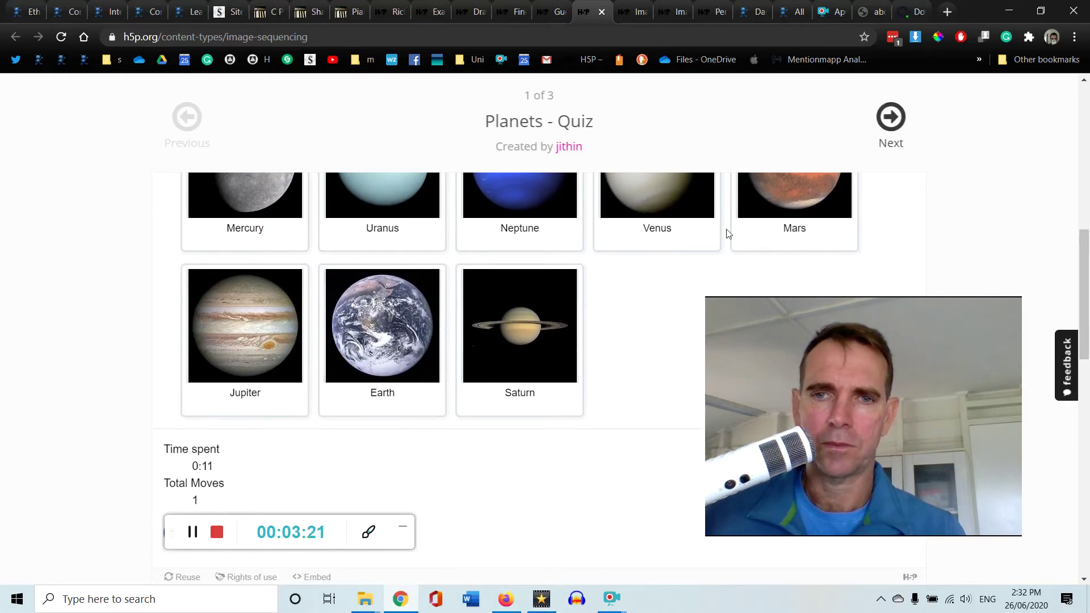
Reorder the planets: Earth to fourth place, Saturn before Jupiter, Mars after Earth, Venus to second place and Uranus to last
{"action": "left_click_drag", "start_coordinate": [429, 339], "coordinate": [632, 257]}
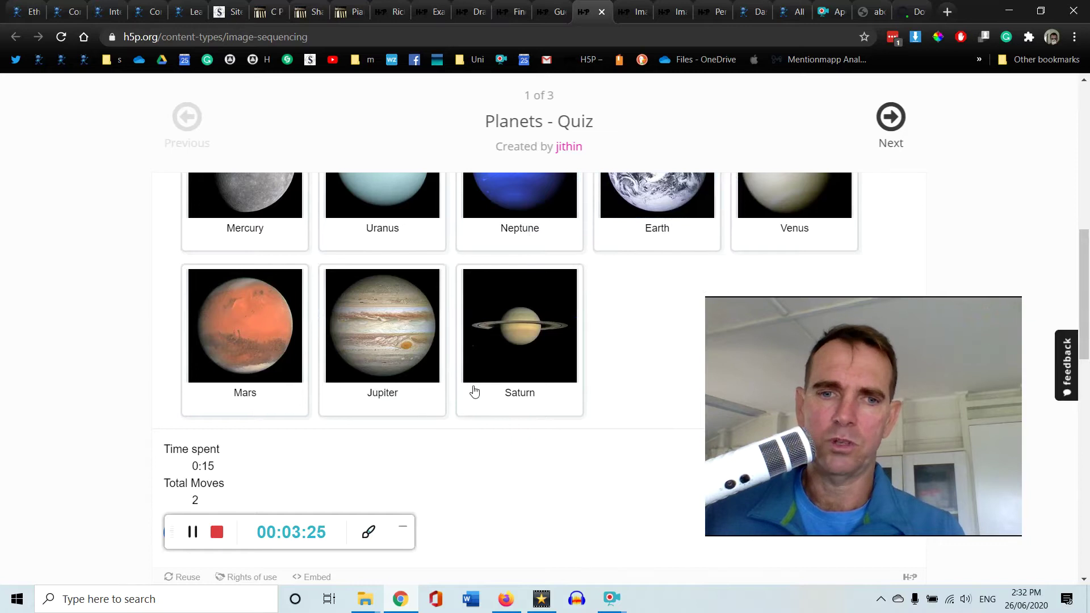
{"action": "left_click_drag", "start_coordinate": [524, 360], "coordinate": [385, 362]}
{"action": "left_click_drag", "start_coordinate": [261, 360], "coordinate": [735, 228]}
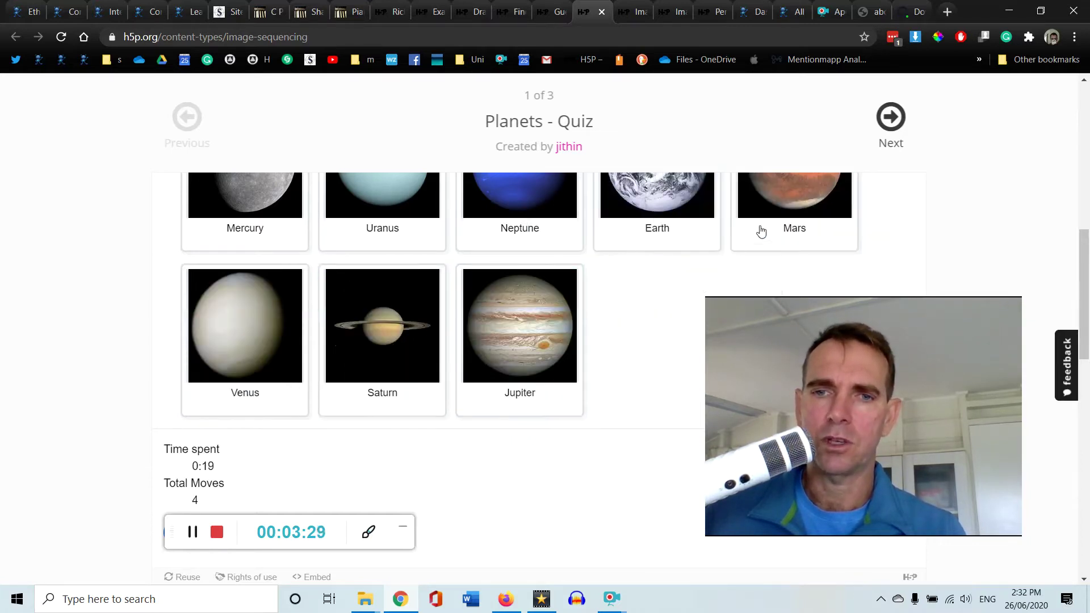
{"action": "left_click_drag", "start_coordinate": [278, 368], "coordinate": [399, 231]}
{"action": "left_click_drag", "start_coordinate": [527, 226], "coordinate": [510, 358]}
{"action": "scroll", "coordinate": [507, 355], "scroll_direction": "down", "scroll_amount": 1}
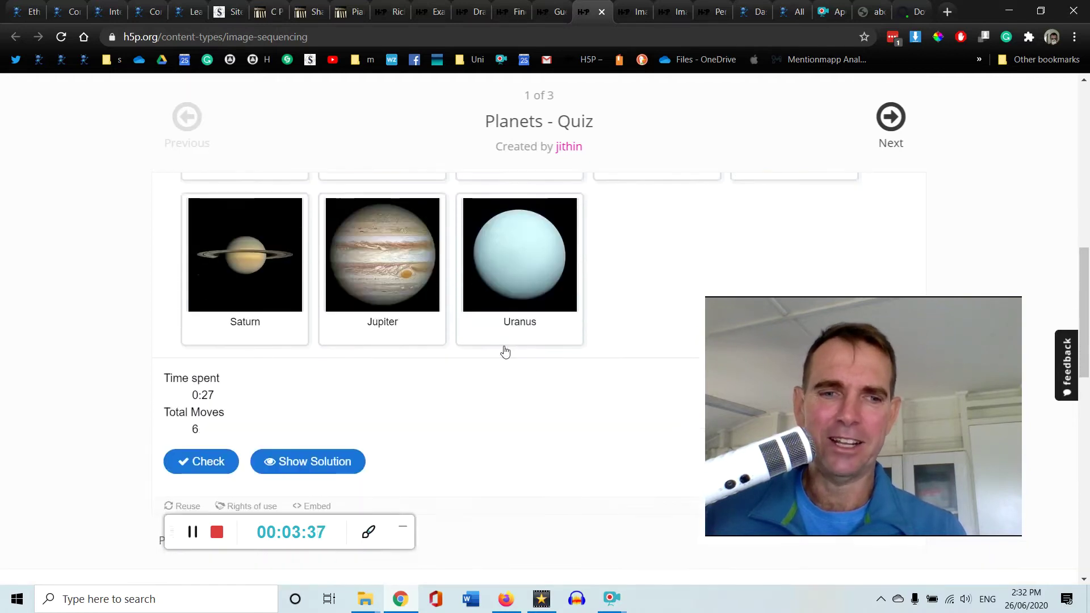
Show the solution of the Planets quiz and look over the correctly ordered planets
{"action": "left_click", "coordinate": [307, 461]}
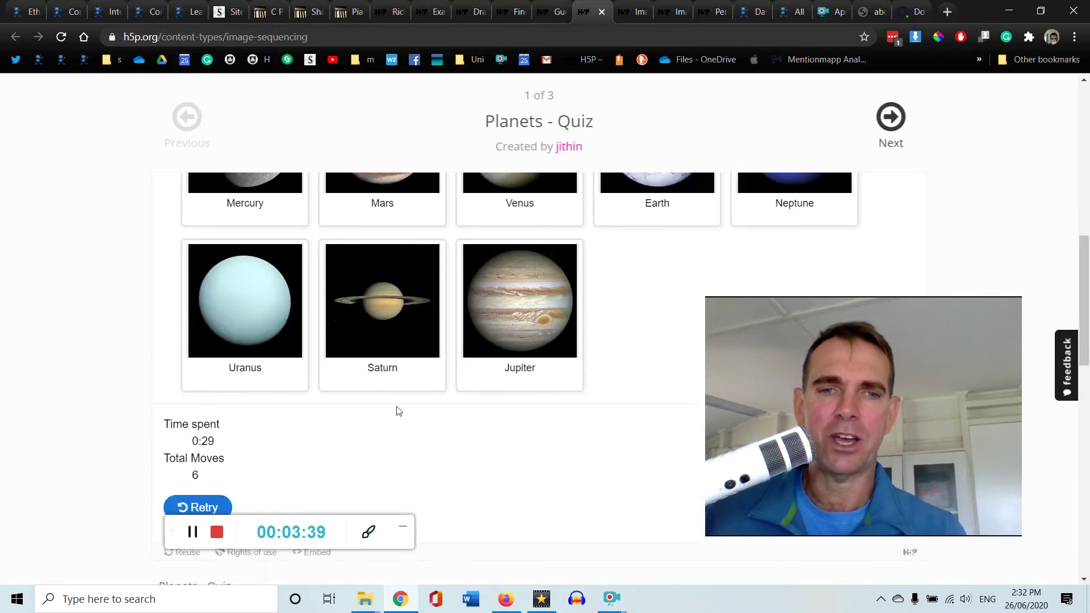
{"action": "scroll", "coordinate": [592, 341], "scroll_direction": "up", "scroll_amount": 1}
{"action": "scroll", "coordinate": [592, 341], "scroll_direction": "down", "scroll_amount": 3}
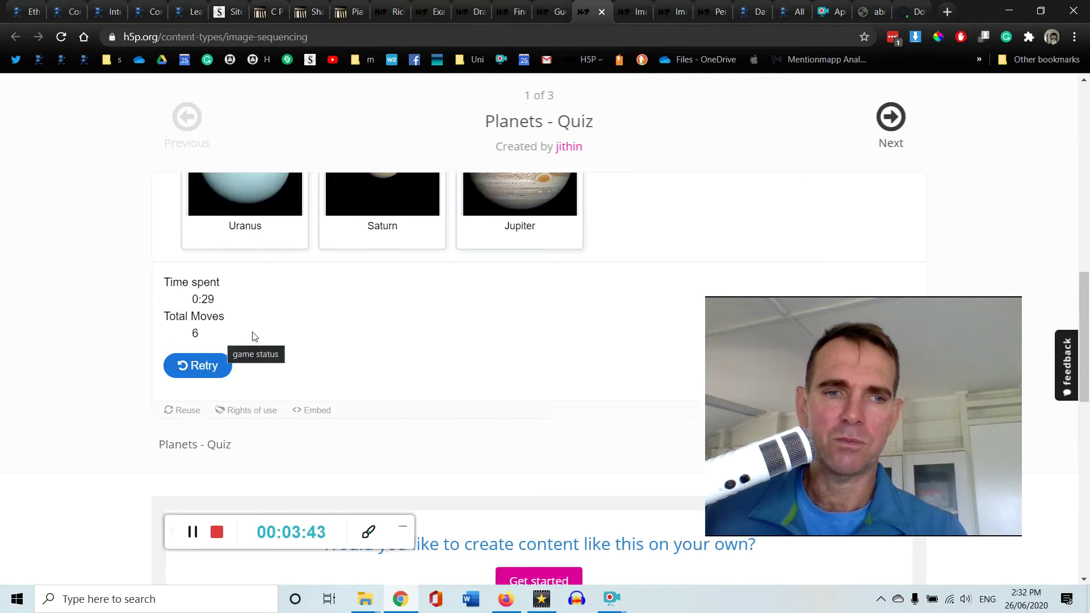
Restart the Planets quiz and look over the reshuffled planet cards
{"action": "left_click", "coordinate": [222, 366]}
{"action": "scroll", "coordinate": [501, 307], "scroll_direction": "up", "scroll_amount": 2}
{"action": "scroll", "coordinate": [501, 306], "scroll_direction": "down", "scroll_amount": 2}
{"action": "scroll", "coordinate": [502, 305], "scroll_direction": "up", "scroll_amount": 3}
{"action": "scroll", "coordinate": [502, 305], "scroll_direction": "down", "scroll_amount": 3}
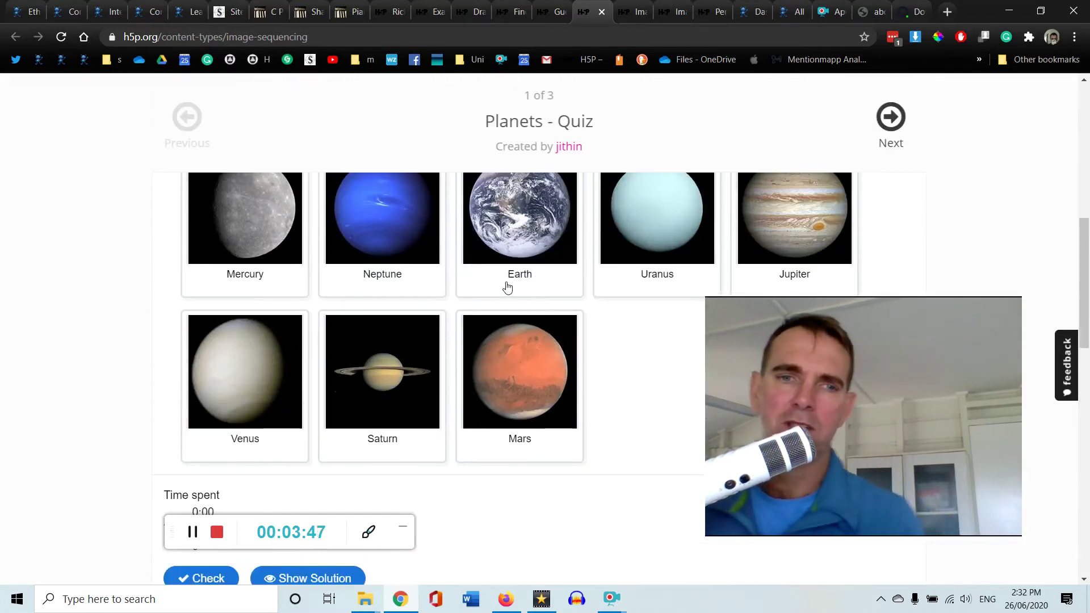
{"action": "left_click_drag", "start_coordinate": [305, 259], "coordinate": [414, 250]}
{"action": "scroll", "coordinate": [430, 258], "scroll_direction": "down", "scroll_amount": 1}
{"action": "scroll", "coordinate": [435, 263], "scroll_direction": "down", "scroll_amount": 2}
Switch to the Image Slider page and try the Food Photography Example by jumping to another image and going back
{"action": "left_click", "coordinate": [631, 17]}
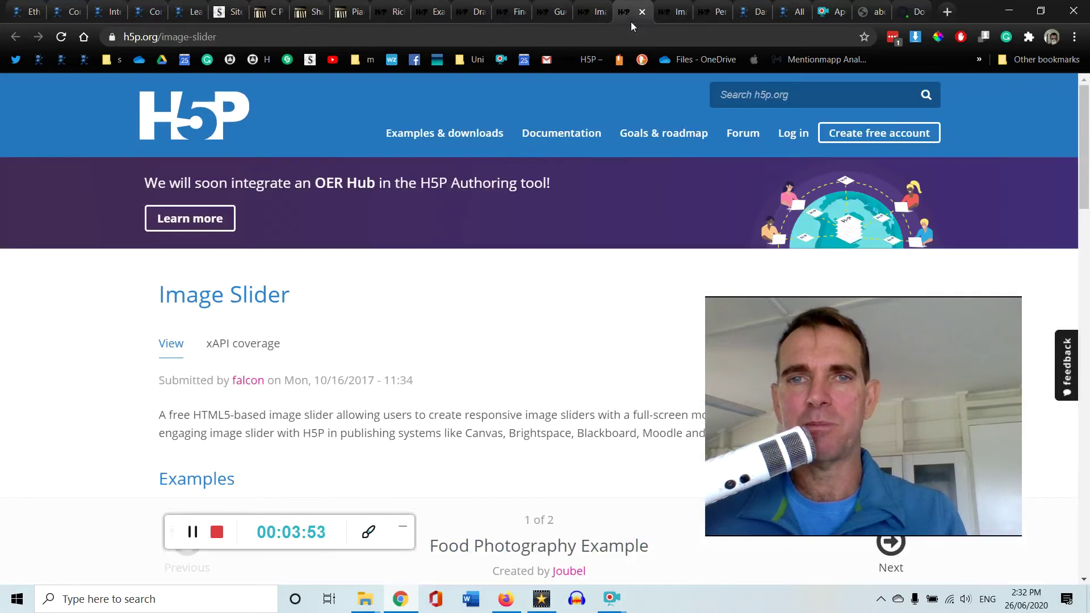
{"action": "scroll", "coordinate": [635, 217], "scroll_direction": "down", "scroll_amount": 5}
{"action": "scroll", "coordinate": [629, 211], "scroll_direction": "down", "scroll_amount": 2}
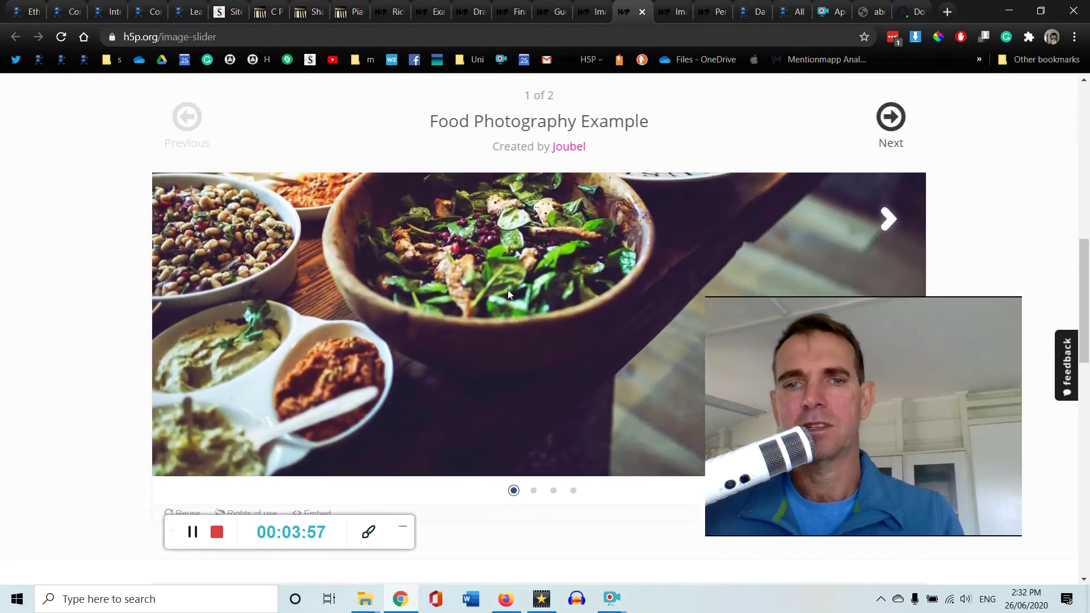
{"action": "scroll", "coordinate": [503, 288], "scroll_direction": "down", "scroll_amount": 2}
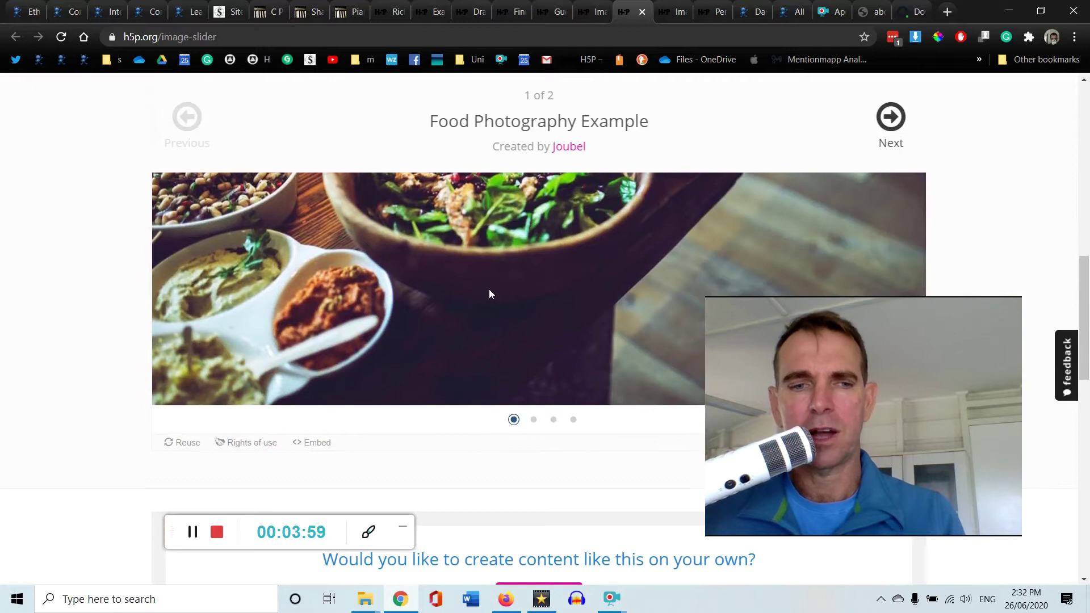
{"action": "left_click", "coordinate": [534, 420]}
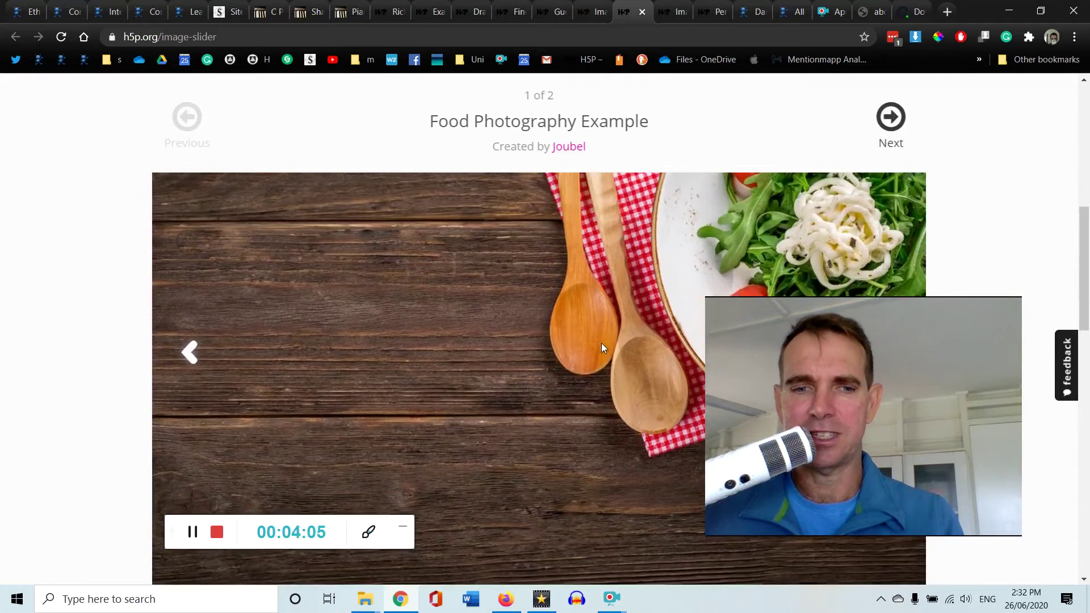
{"action": "left_click", "coordinate": [196, 359]}
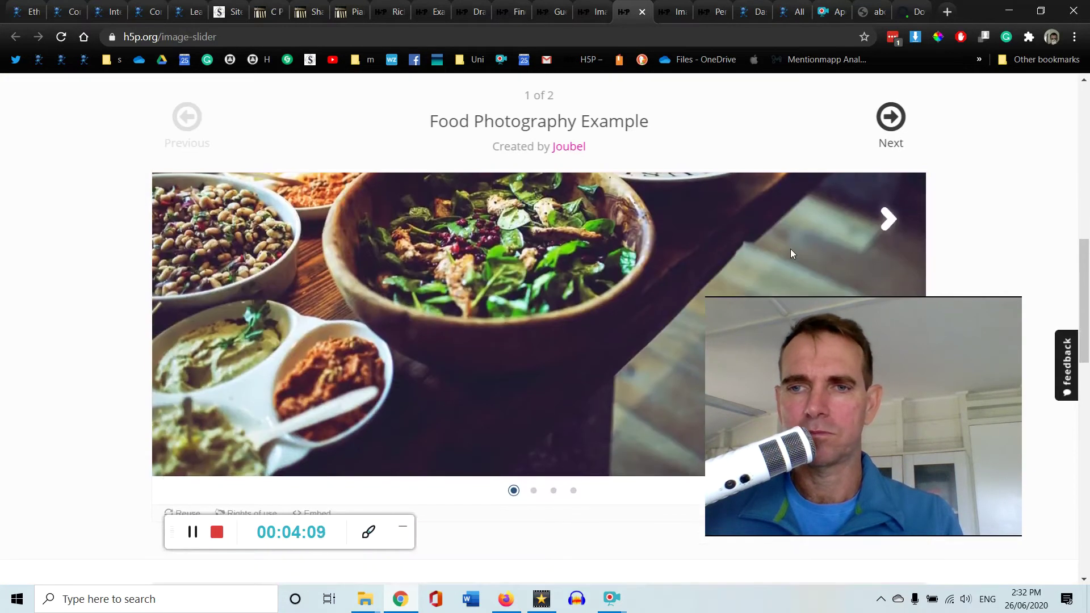
Advance through the Food Photography Example from the first image to the last
{"action": "left_click", "coordinate": [887, 220]}
{"action": "left_click", "coordinate": [887, 221]}
{"action": "left_click", "coordinate": [887, 220]}
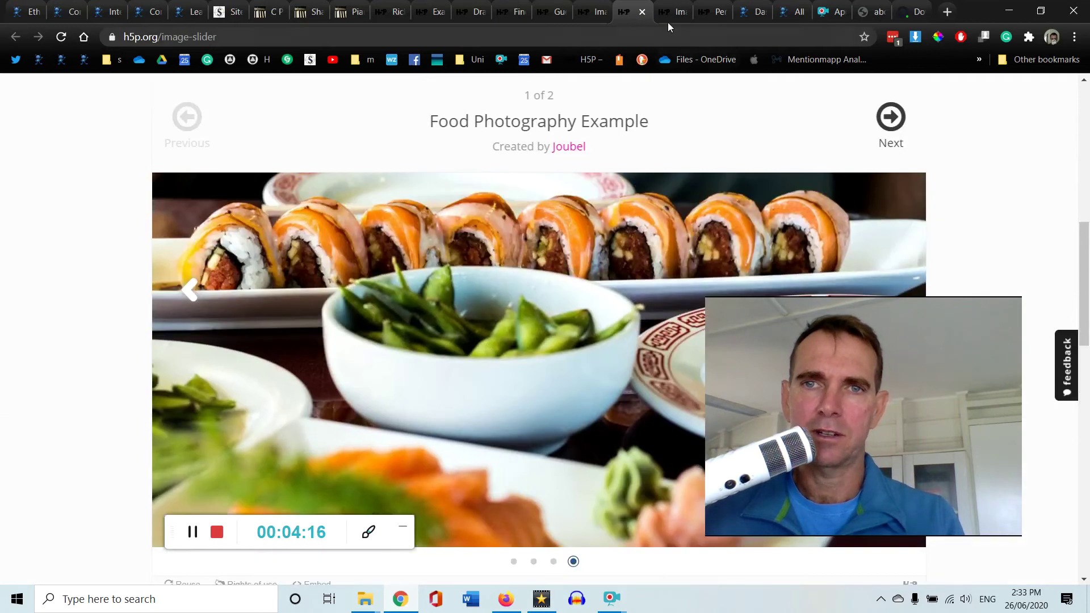
Switch to the Image Juxtaposition page and shift the flooding comparison's divider to reveal more of the October 23, 2011 image
{"action": "left_click", "coordinate": [668, 27]}
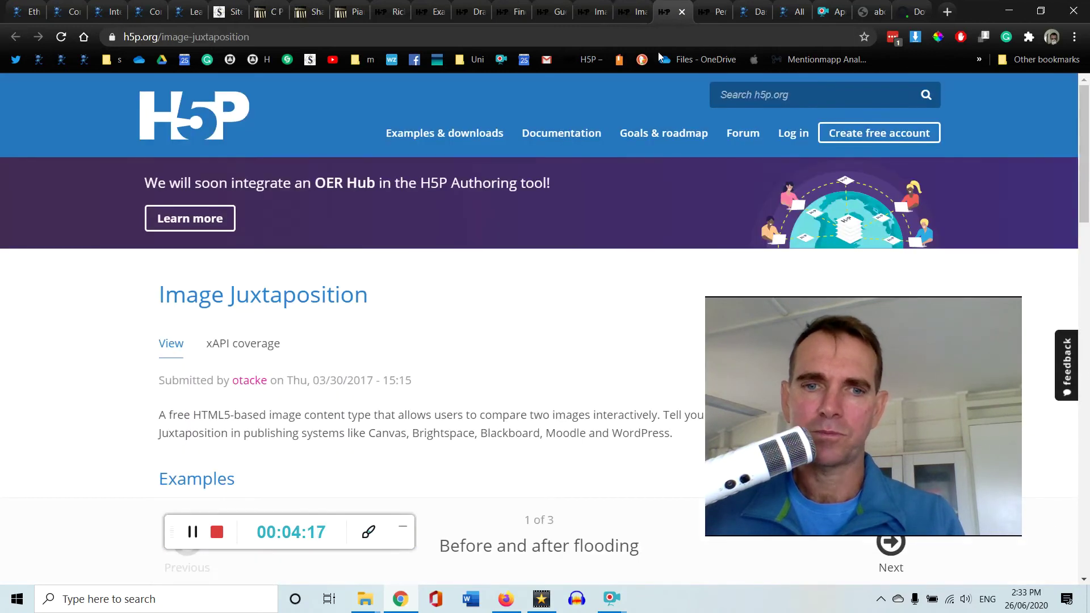
{"action": "scroll", "coordinate": [568, 205], "scroll_direction": "down", "scroll_amount": 6}
{"action": "scroll", "coordinate": [562, 239], "scroll_direction": "down", "scroll_amount": 1}
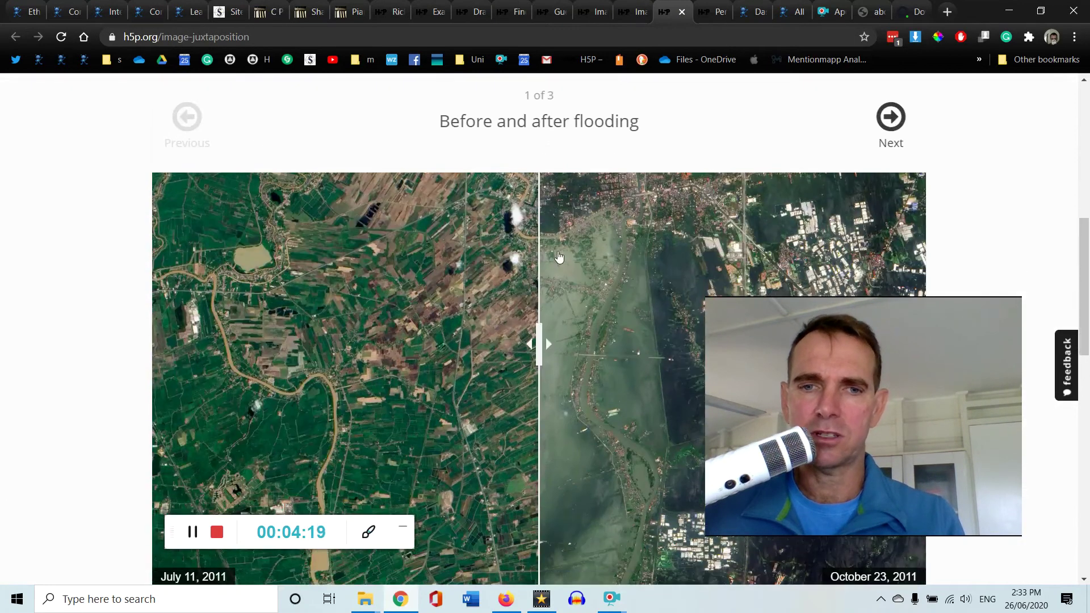
{"action": "left_click_drag", "start_coordinate": [539, 333], "coordinate": [487, 335]}
{"action": "scroll", "coordinate": [562, 179], "scroll_direction": "down", "scroll_amount": 5}
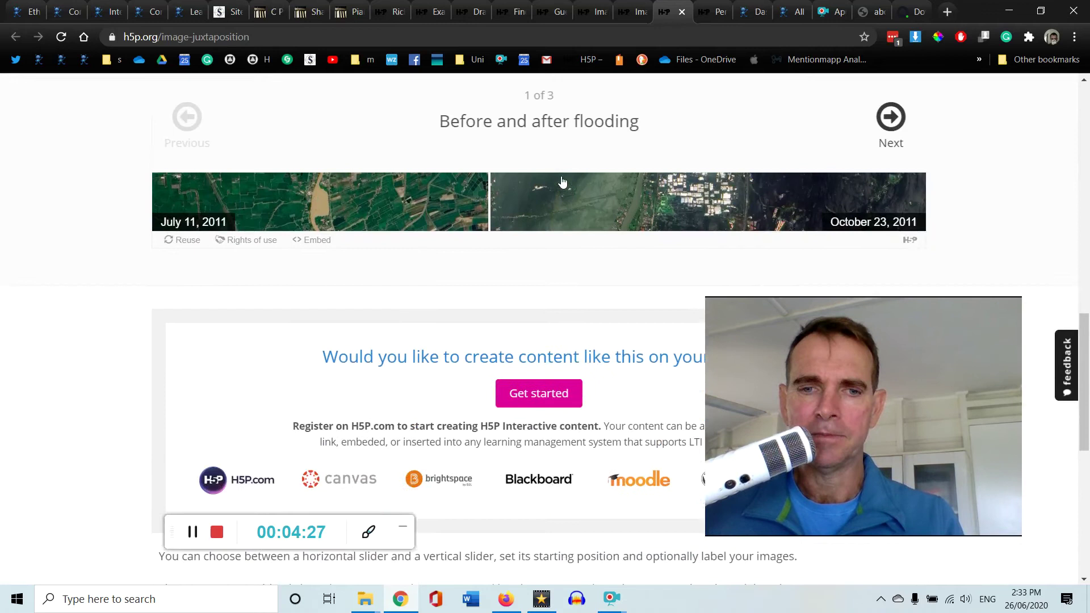
{"action": "scroll", "coordinate": [563, 183], "scroll_direction": "up", "scroll_amount": 4}
Switch to the Personality Quiz page and start the "Which berry are you?" quiz
{"action": "left_click", "coordinate": [706, 15]}
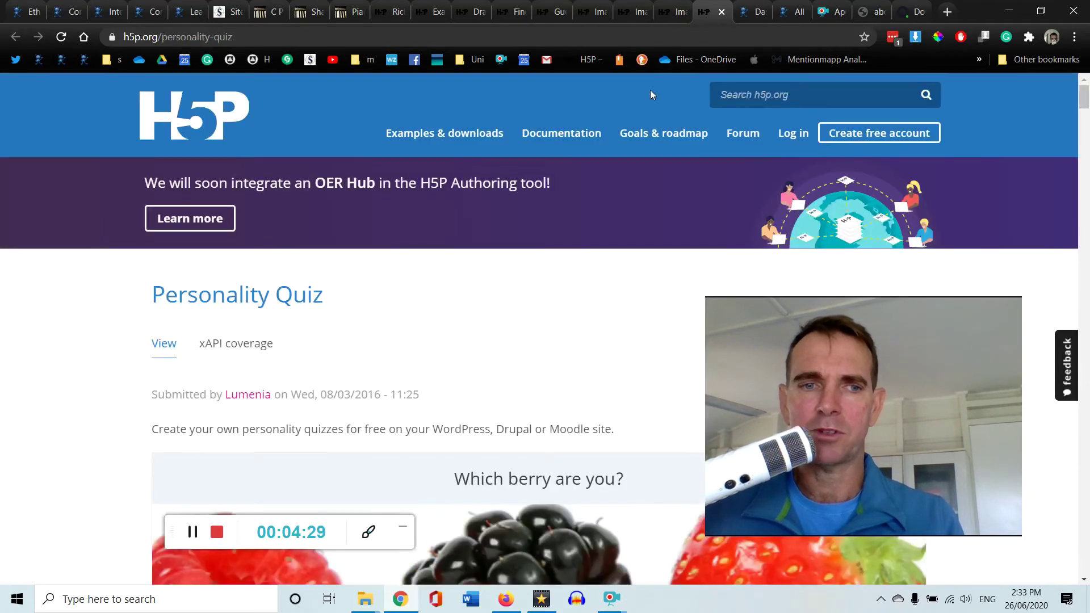
{"action": "scroll", "coordinate": [650, 102], "scroll_direction": "down", "scroll_amount": 6}
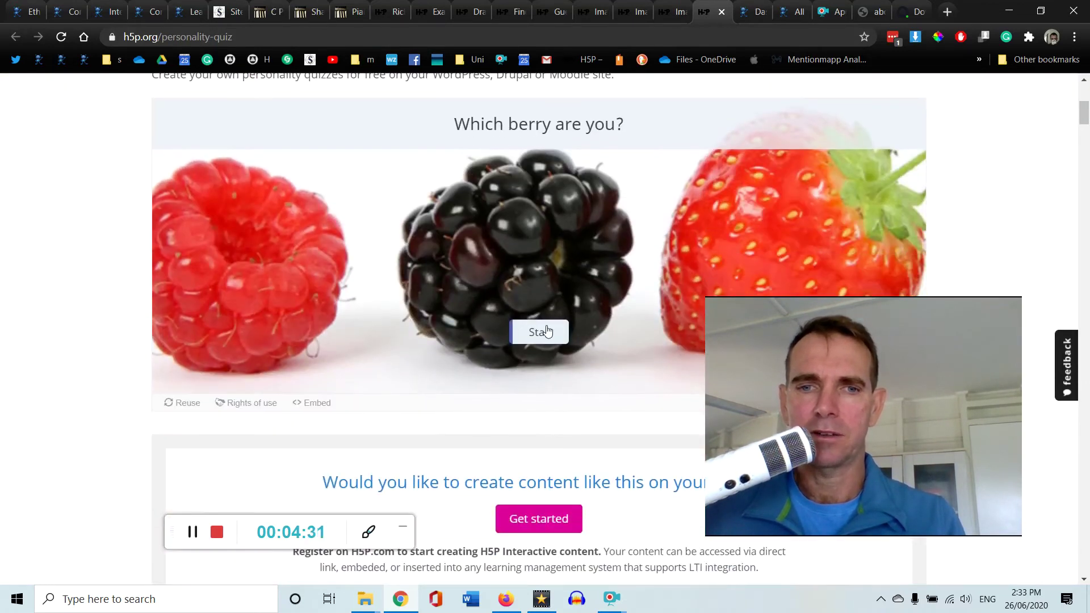
{"action": "left_click", "coordinate": [549, 332]}
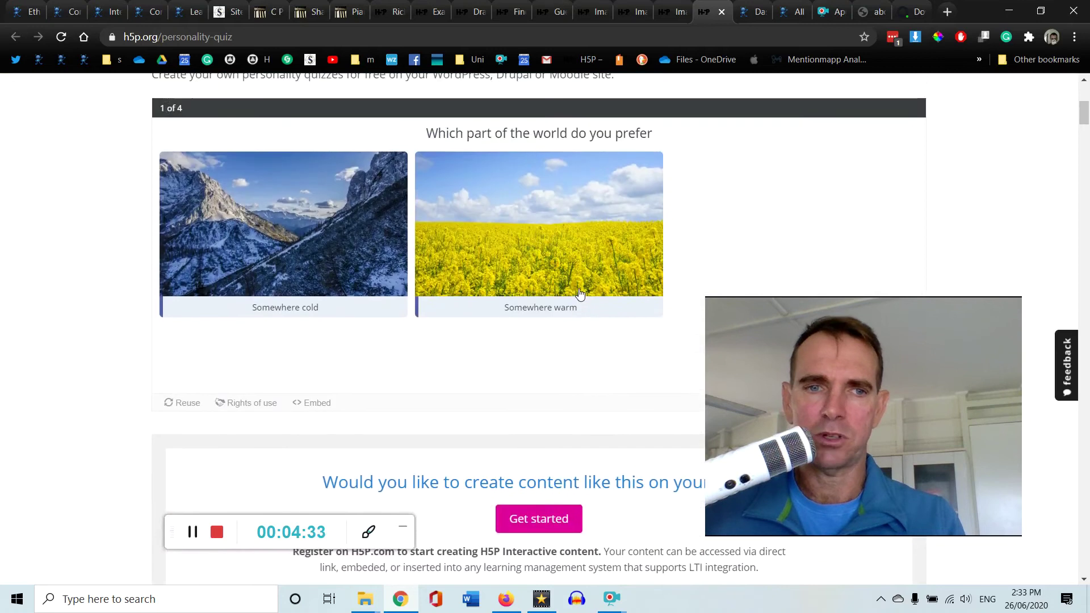
Answer the first two berry quiz questions with "Somewhere cold" and "Carbohydrates"
{"action": "scroll", "coordinate": [441, 233], "scroll_direction": "up", "scroll_amount": 1}
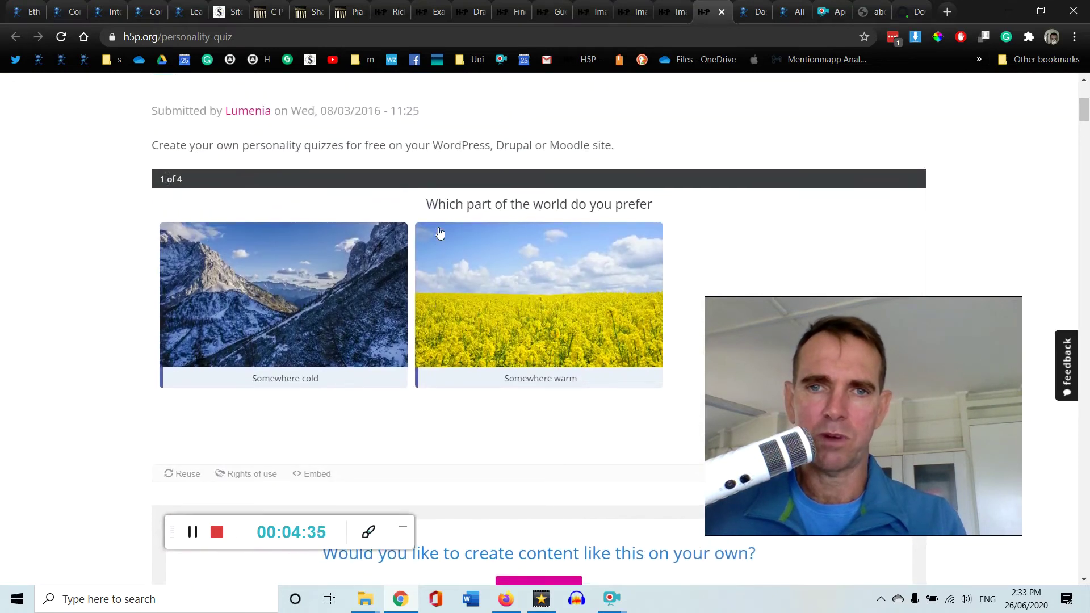
{"action": "left_click", "coordinate": [344, 336]}
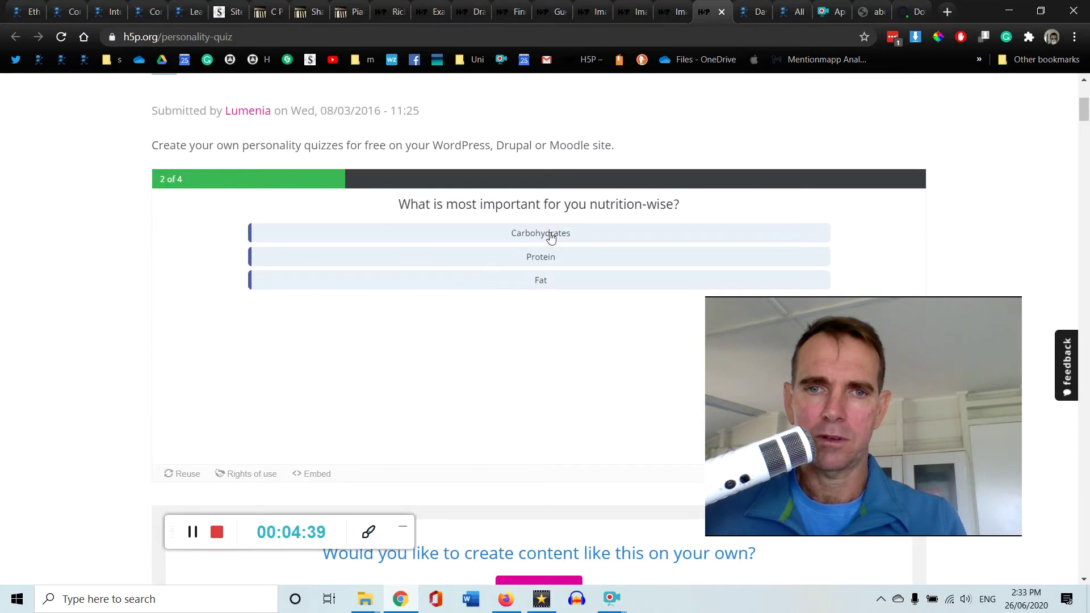
{"action": "left_click", "coordinate": [551, 238]}
{"action": "scroll", "coordinate": [551, 256], "scroll_direction": "down", "scroll_amount": 1}
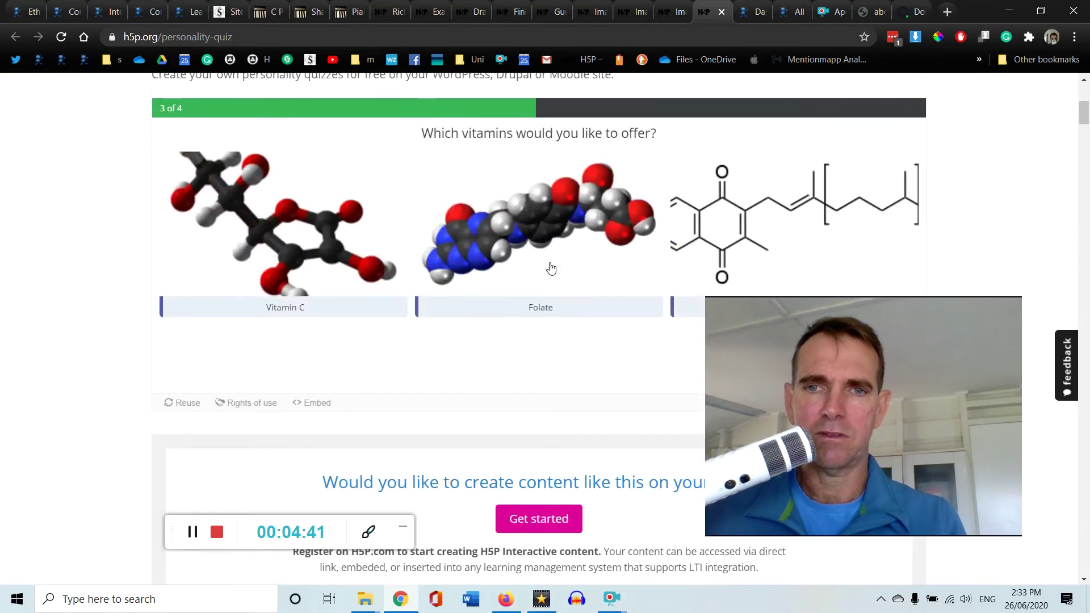
{"action": "scroll", "coordinate": [551, 269], "scroll_direction": "down", "scroll_amount": 3}
{"action": "scroll", "coordinate": [551, 268], "scroll_direction": "up", "scroll_amount": 6}
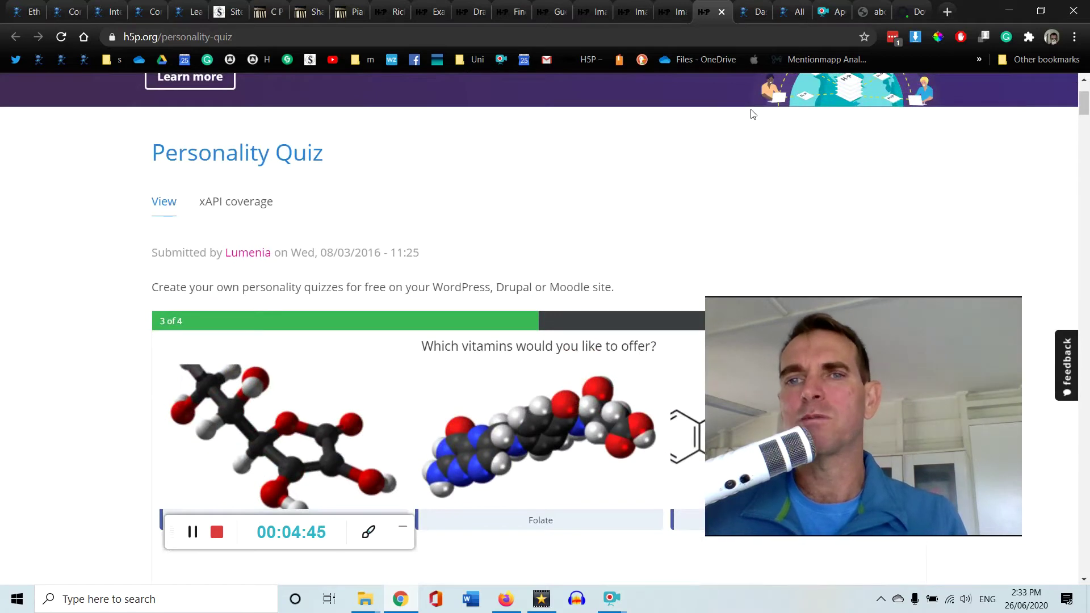
Return to the h5p.org content types overview and examine the available types from Find the Hotspot to Advanced fill the blanks
{"action": "left_click", "coordinate": [754, 15]}
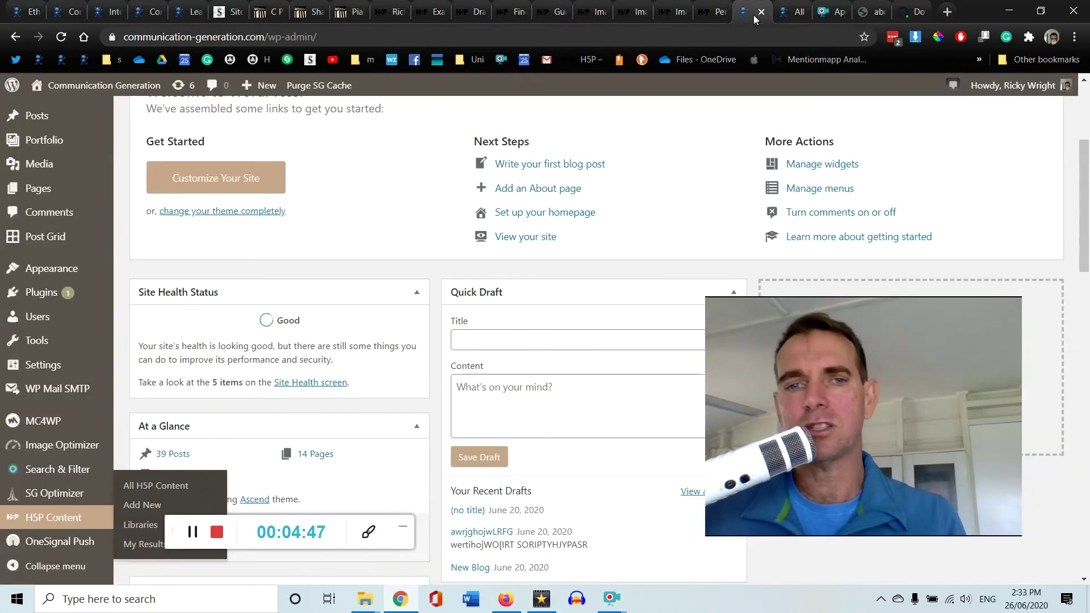
{"action": "left_click", "coordinate": [392, 12]}
{"action": "left_click", "coordinate": [422, 15]}
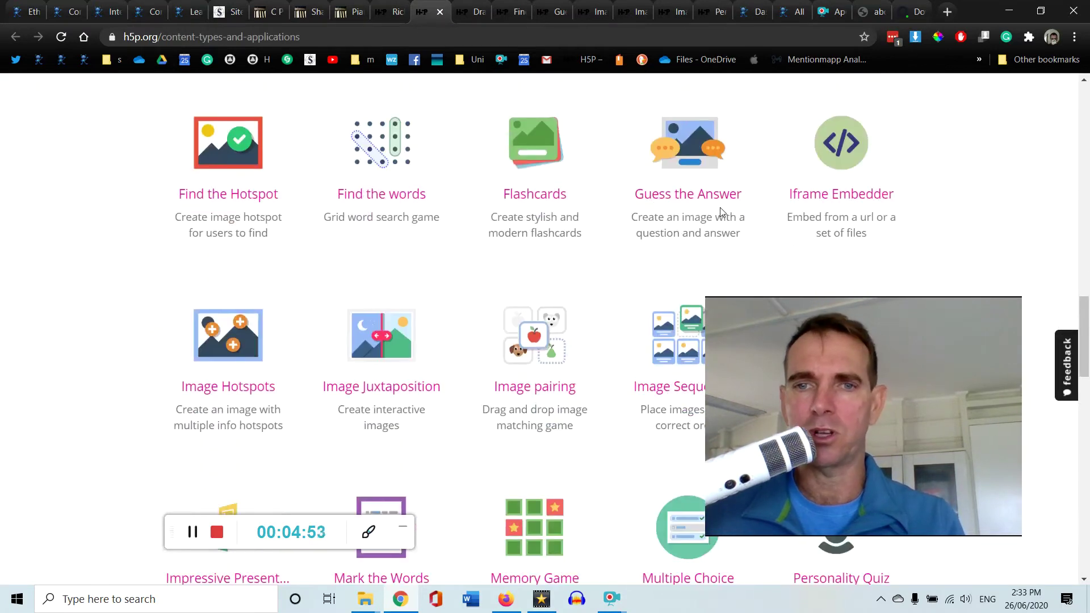
{"action": "scroll", "coordinate": [741, 208], "scroll_direction": "down", "scroll_amount": 2}
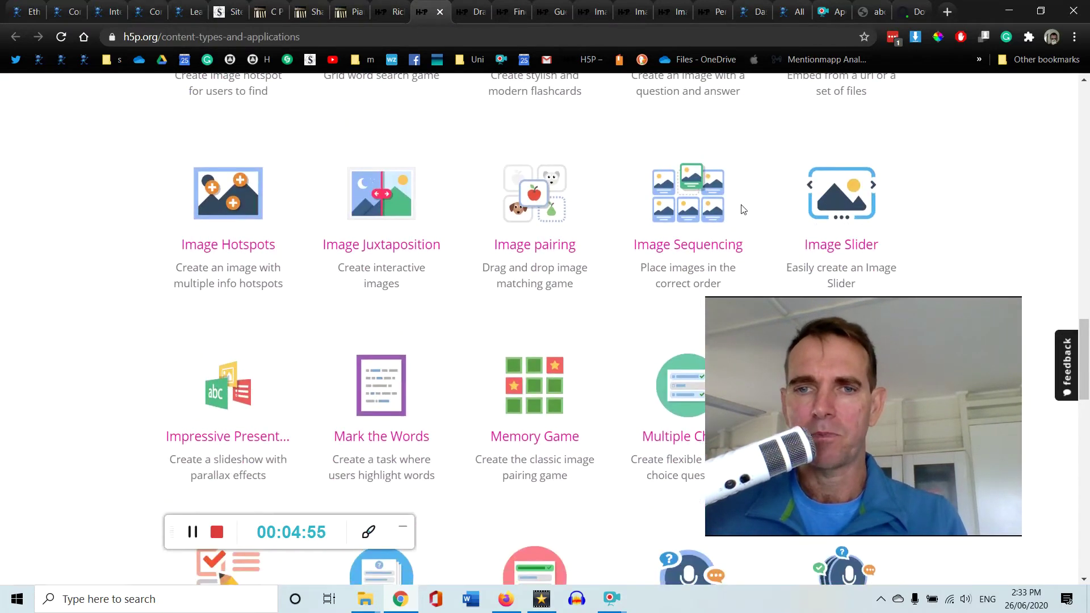
{"action": "scroll", "coordinate": [406, 244], "scroll_direction": "down", "scroll_amount": 2}
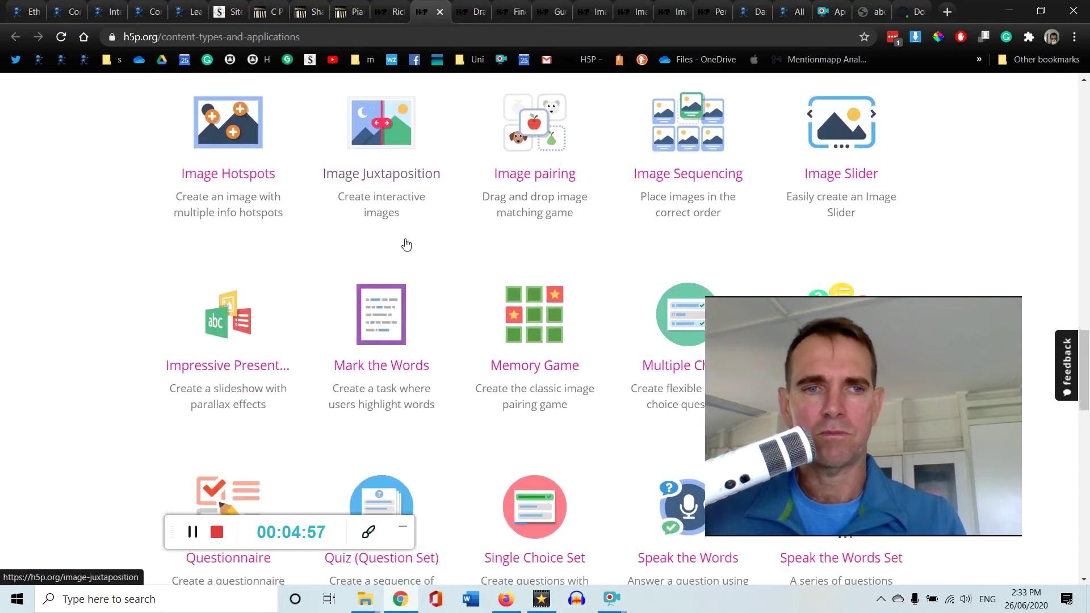
{"action": "scroll", "coordinate": [406, 244], "scroll_direction": "down", "scroll_amount": 1}
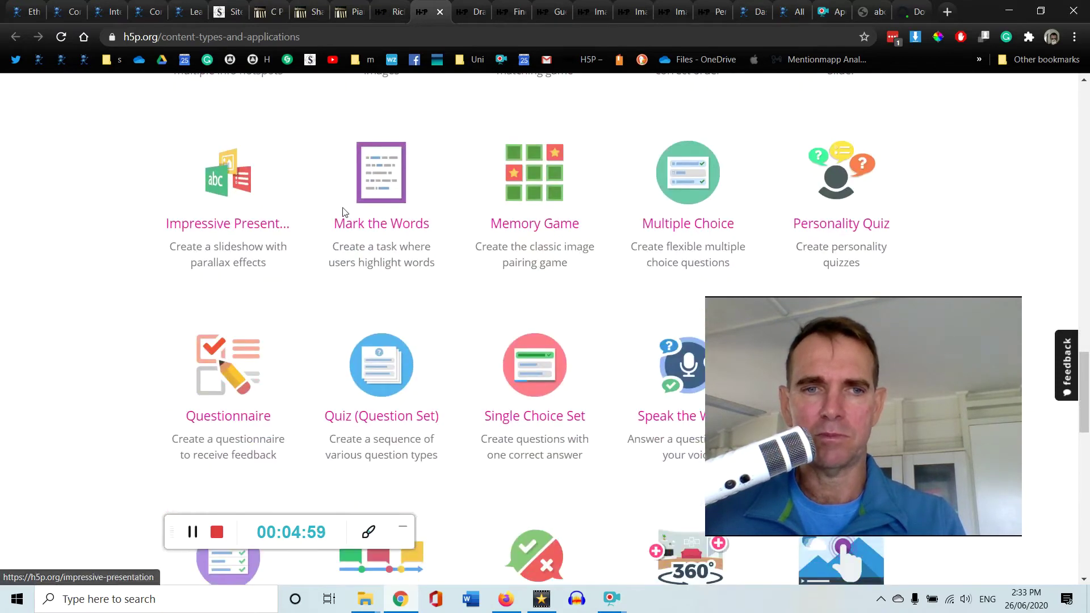
{"action": "scroll", "coordinate": [494, 210], "scroll_direction": "down", "scroll_amount": 1}
{"action": "scroll", "coordinate": [367, 257], "scroll_direction": "down", "scroll_amount": 2}
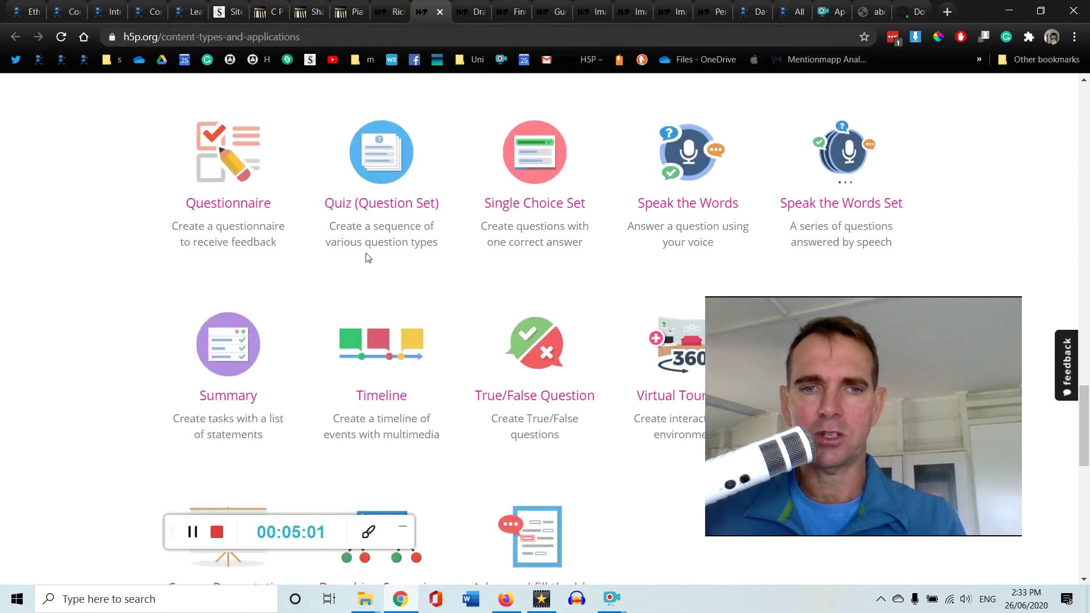
{"action": "scroll", "coordinate": [540, 212], "scroll_direction": "down", "scroll_amount": 4}
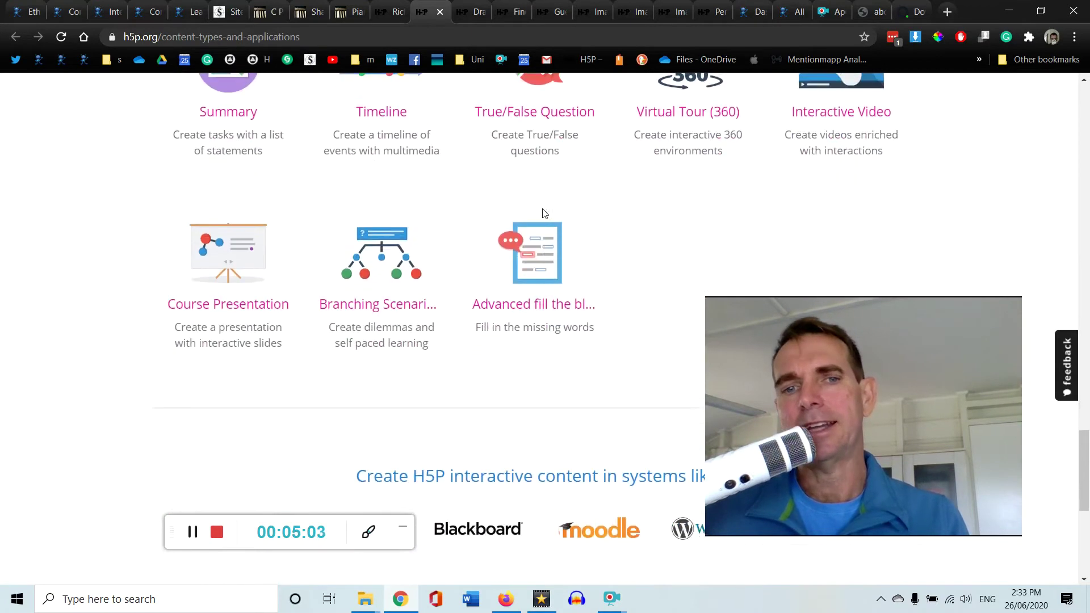
{"action": "scroll", "coordinate": [543, 213], "scroll_direction": "up", "scroll_amount": 2}
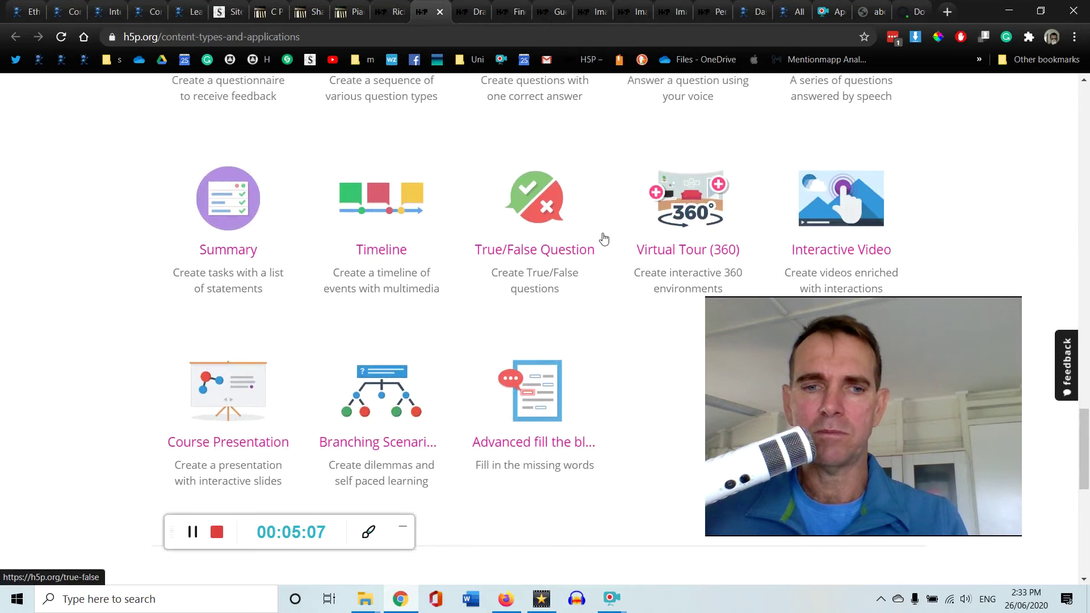
{"action": "scroll", "coordinate": [603, 236], "scroll_direction": "up", "scroll_amount": 3}
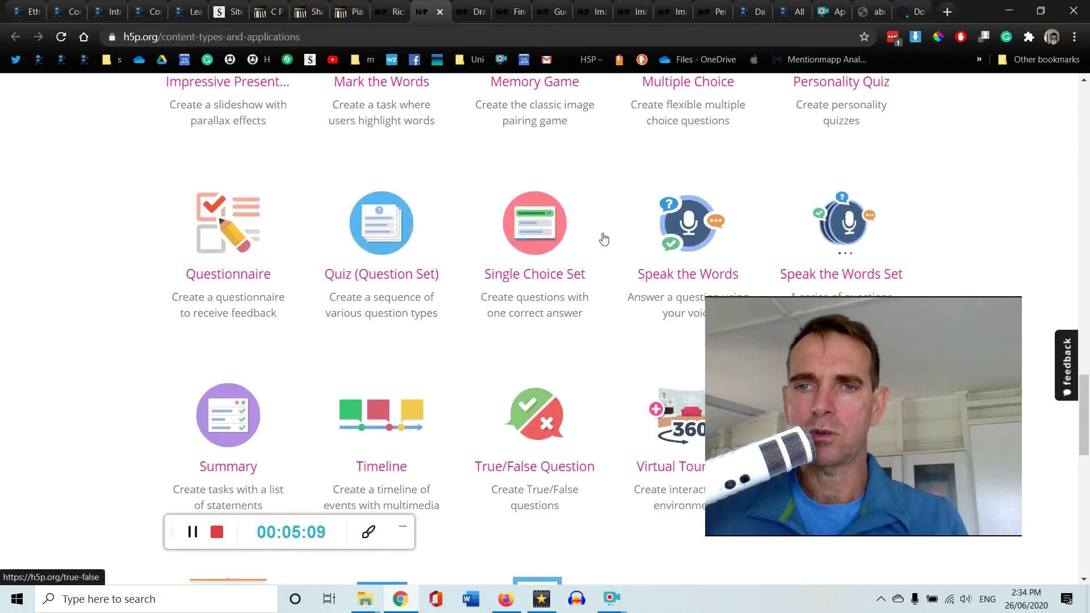
{"action": "scroll", "coordinate": [603, 236], "scroll_direction": "down", "scroll_amount": 2}
{"action": "scroll", "coordinate": [604, 237], "scroll_direction": "down", "scroll_amount": 1}
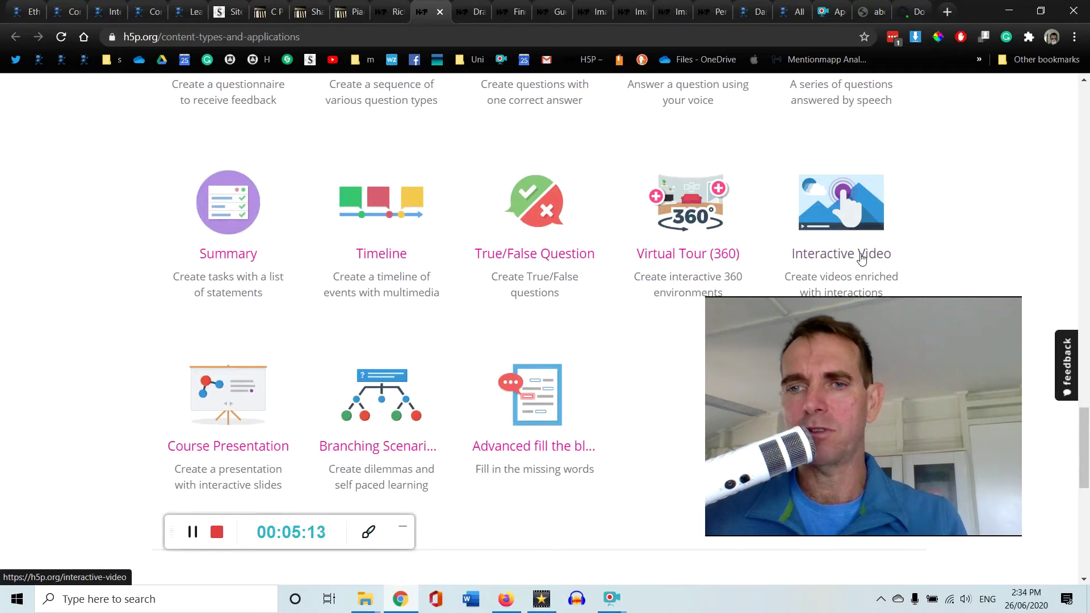
{"action": "scroll", "coordinate": [714, 233], "scroll_direction": "up", "scroll_amount": 3}
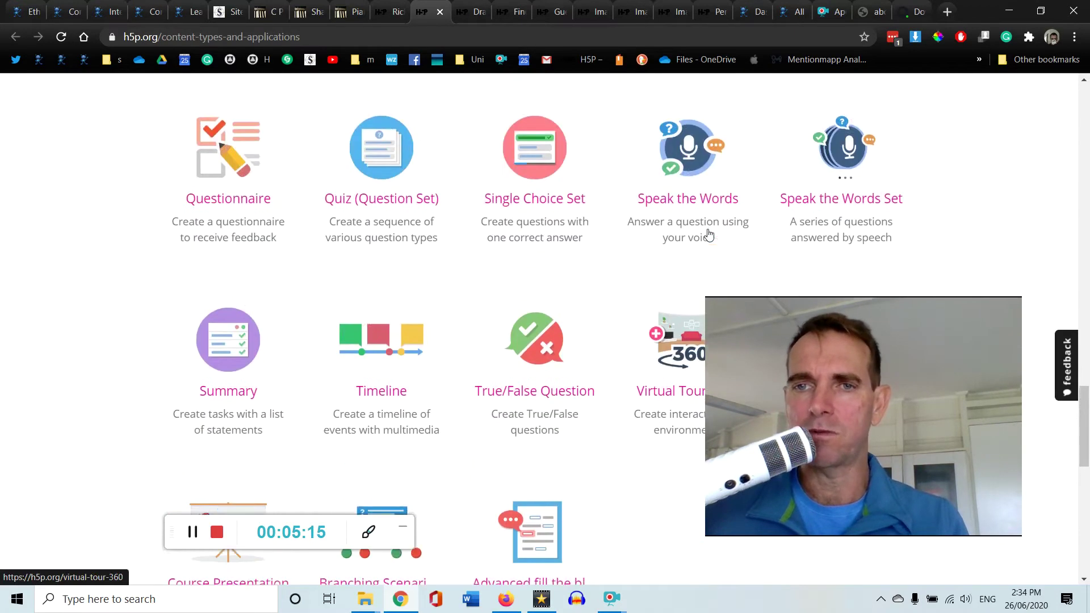
Open the Memory Game page and turn over the sixth and third cards of the classic image pairing game
{"action": "scroll", "coordinate": [709, 229], "scroll_direction": "up", "scroll_amount": 3}
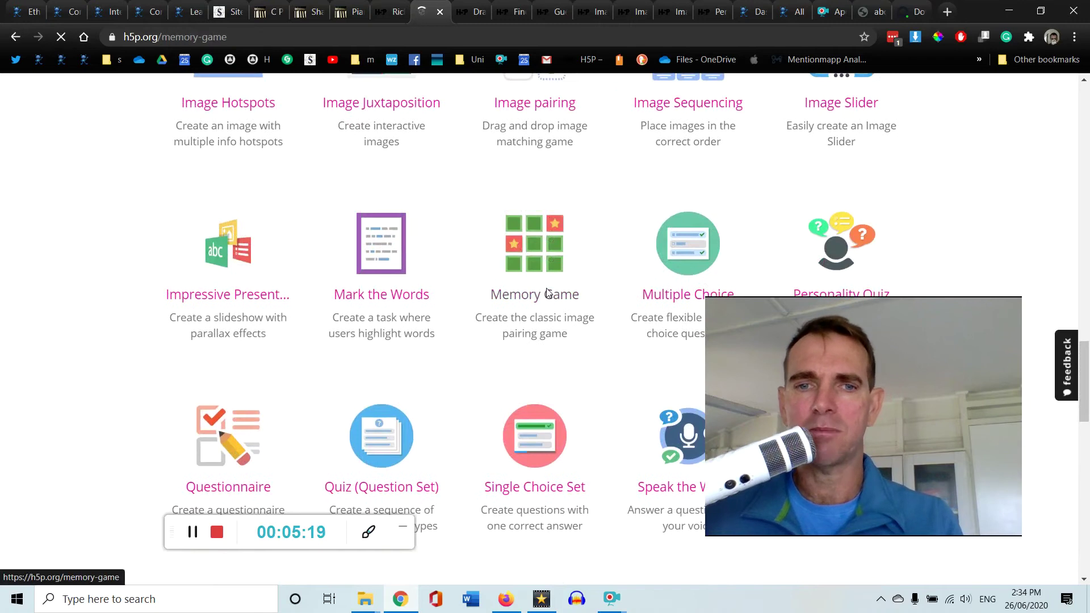
{"action": "scroll", "coordinate": [547, 293], "scroll_direction": "down", "scroll_amount": 5}
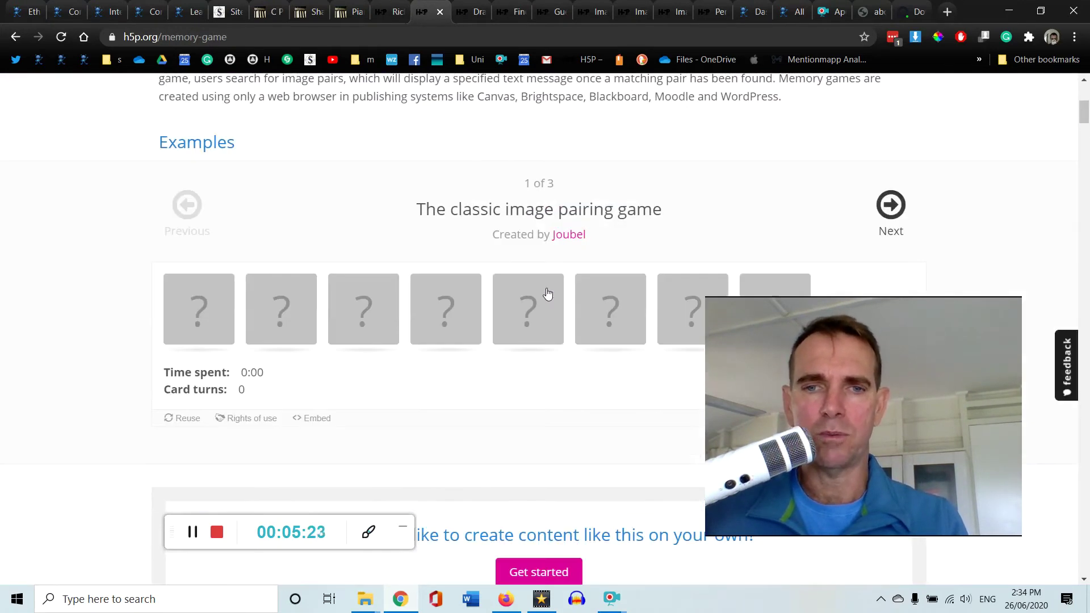
{"action": "scroll", "coordinate": [548, 294], "scroll_direction": "down", "scroll_amount": 1}
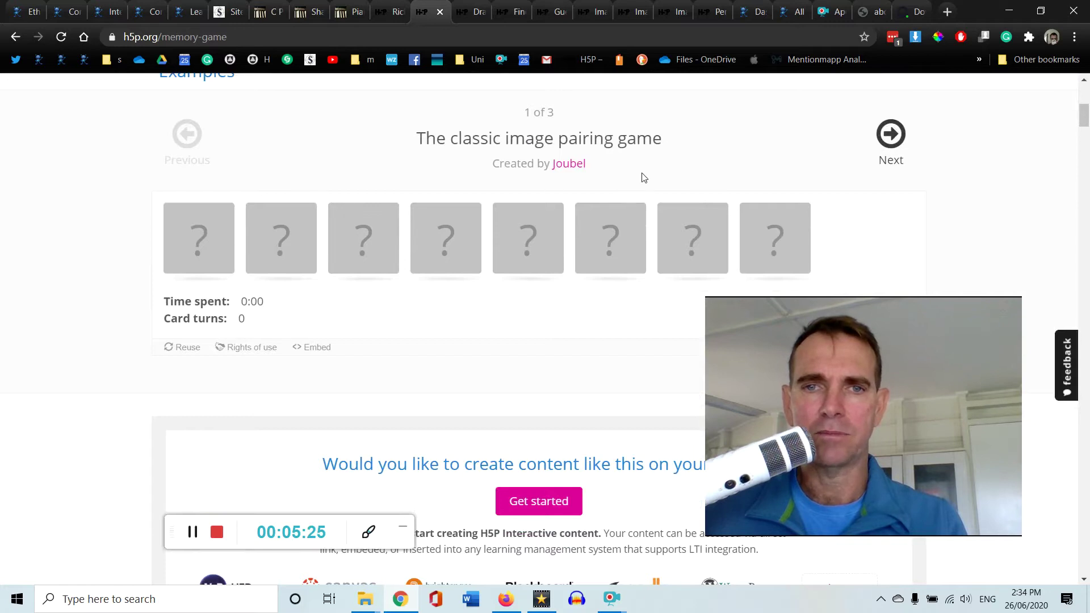
{"action": "left_click", "coordinate": [614, 239]}
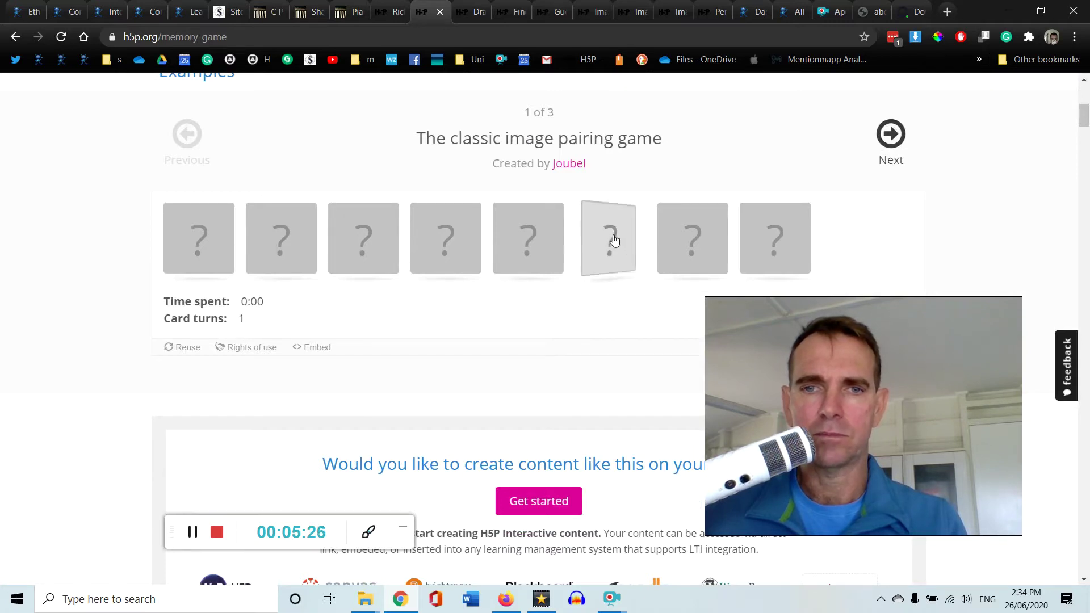
{"action": "left_click", "coordinate": [383, 250]}
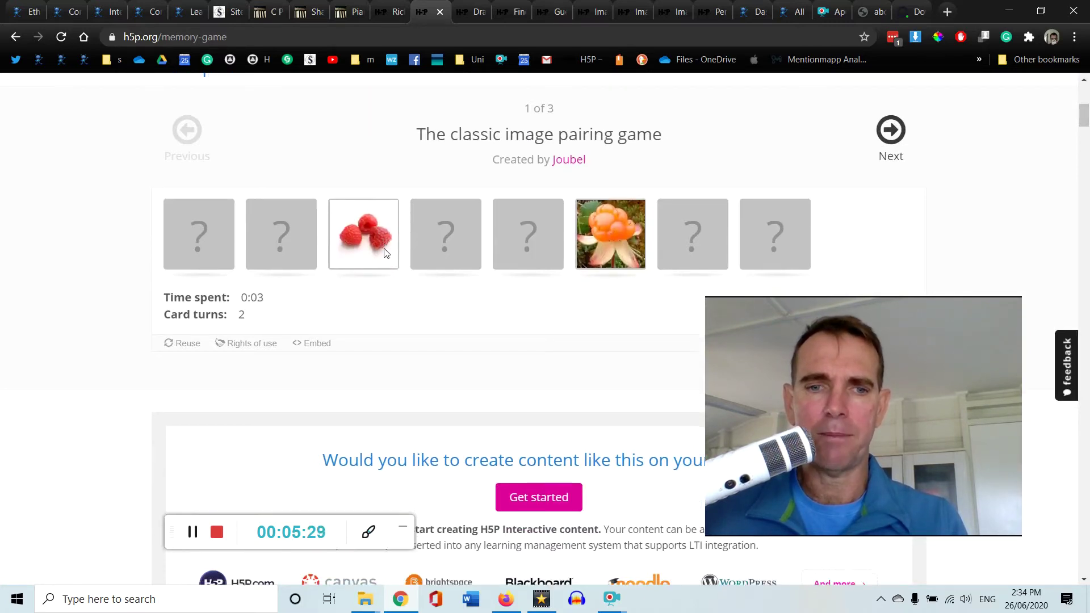
Examine the Memory Game page's description and comments, and return to the start of the page
{"action": "scroll", "coordinate": [384, 255], "scroll_direction": "down", "scroll_amount": 2}
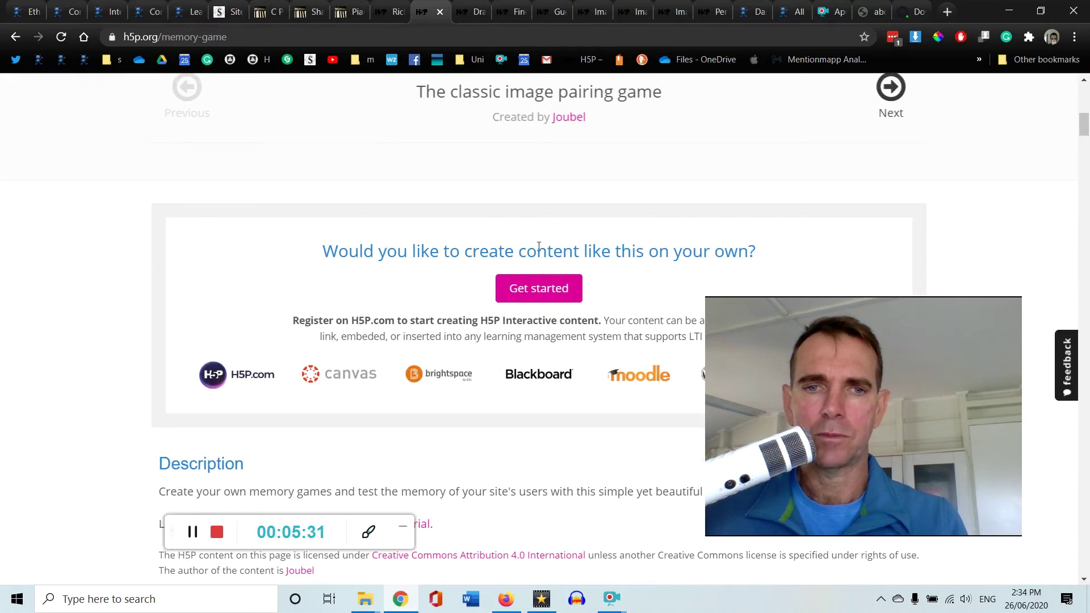
{"action": "scroll", "coordinate": [739, 252], "scroll_direction": "down", "scroll_amount": 1}
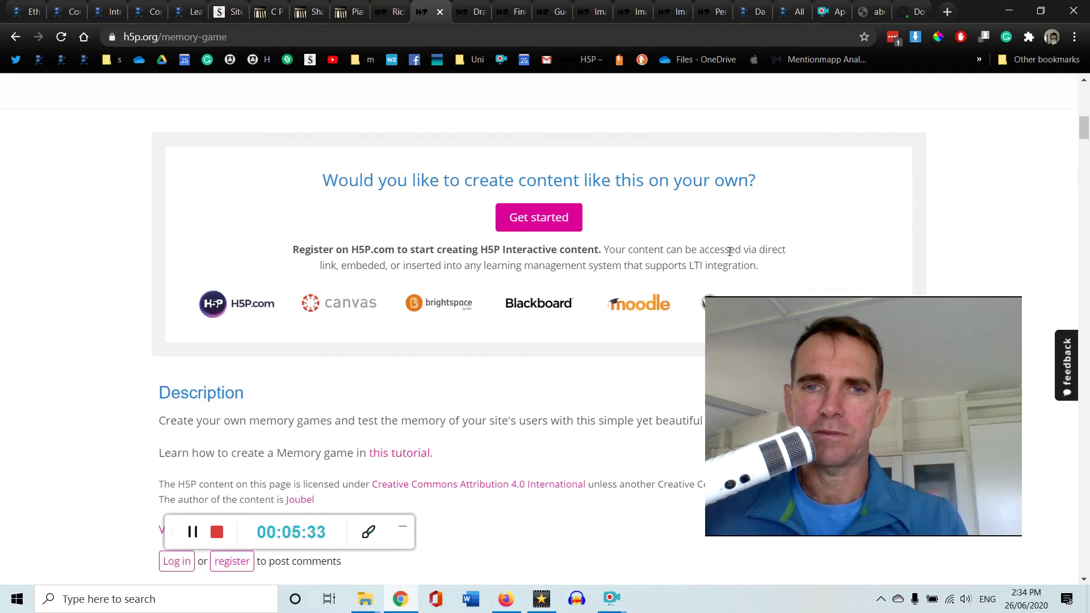
{"action": "scroll", "coordinate": [729, 251], "scroll_direction": "down", "scroll_amount": 4}
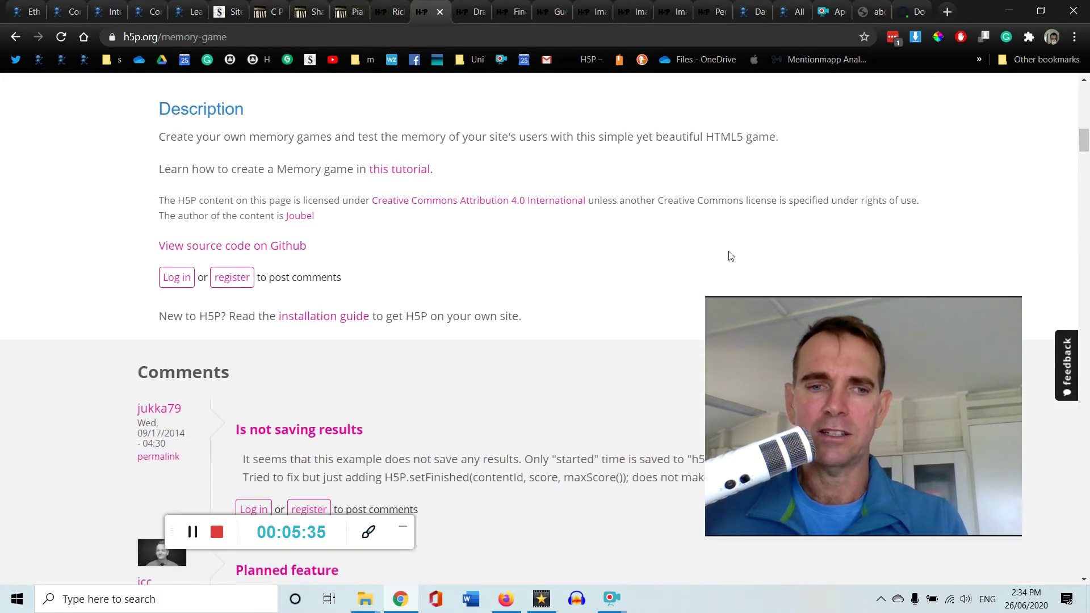
{"action": "scroll", "coordinate": [728, 254], "scroll_direction": "down", "scroll_amount": 3}
{"action": "scroll", "coordinate": [721, 255], "scroll_direction": "up", "scroll_amount": 9}
{"action": "scroll", "coordinate": [724, 257], "scroll_direction": "up", "scroll_amount": 6}
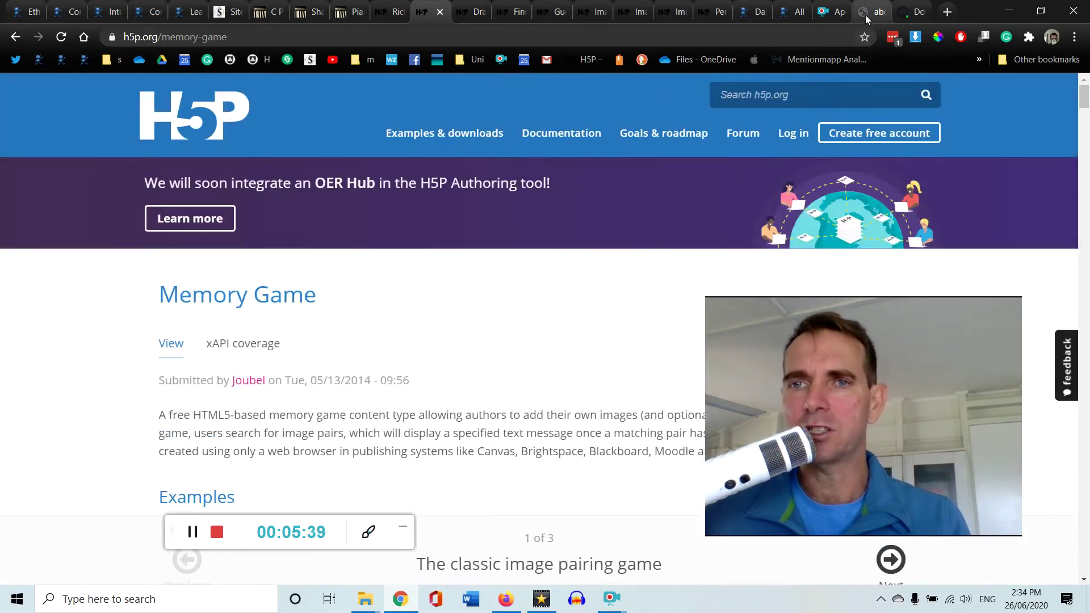
Look through the open FossHub Audacity page and the Communication Generation pages, finishing on the Learning LearnDash article
{"action": "left_click", "coordinate": [866, 17]}
{"action": "left_click", "coordinate": [904, 15]}
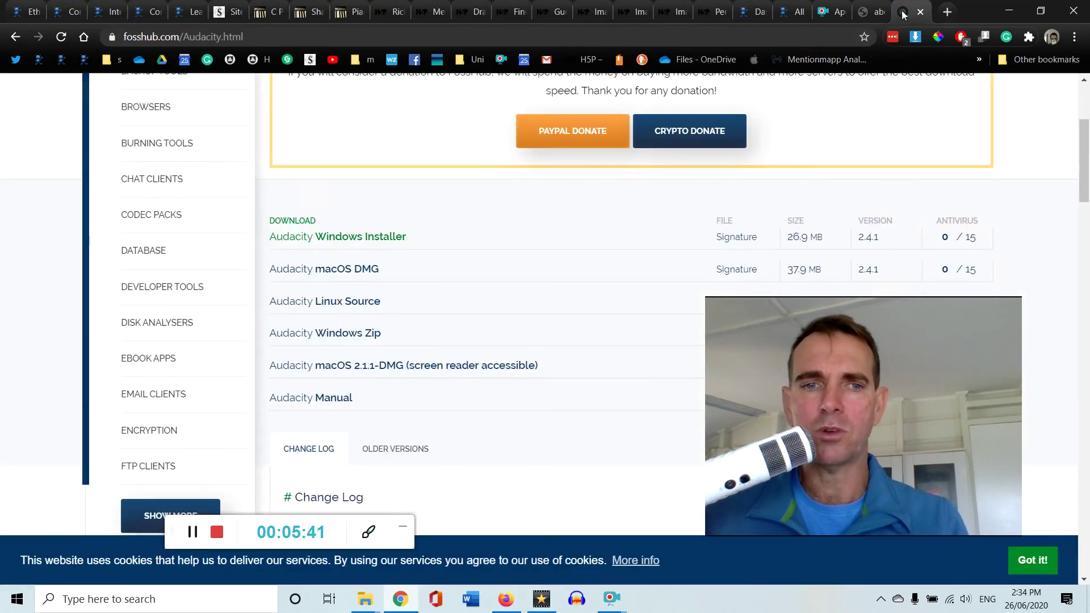
{"action": "scroll", "coordinate": [602, 252], "scroll_direction": "up", "scroll_amount": 3}
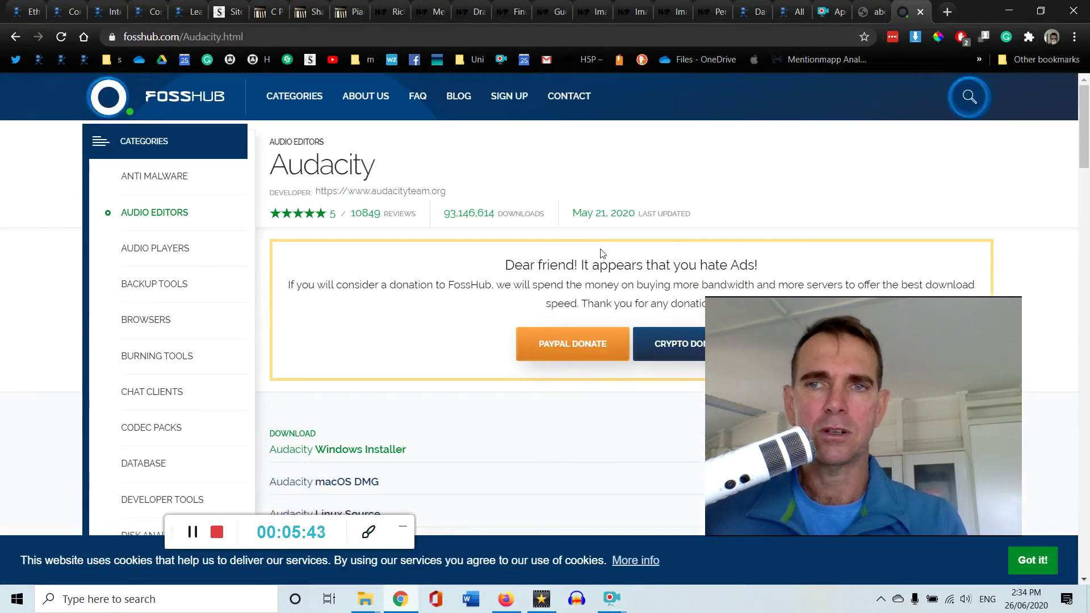
{"action": "left_click", "coordinate": [20, 15]}
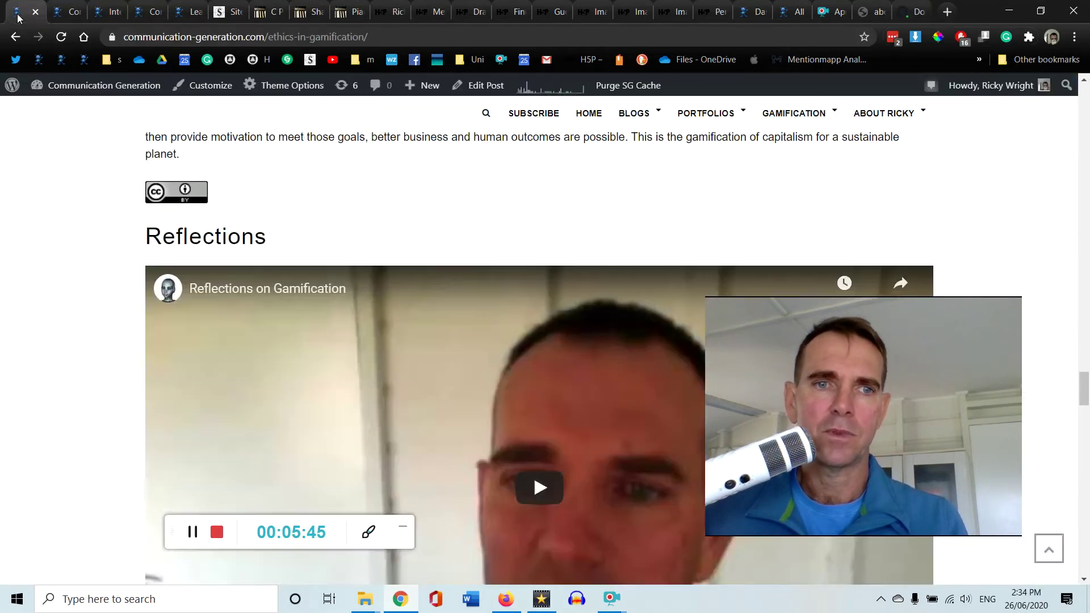
{"action": "left_click", "coordinate": [61, 19]}
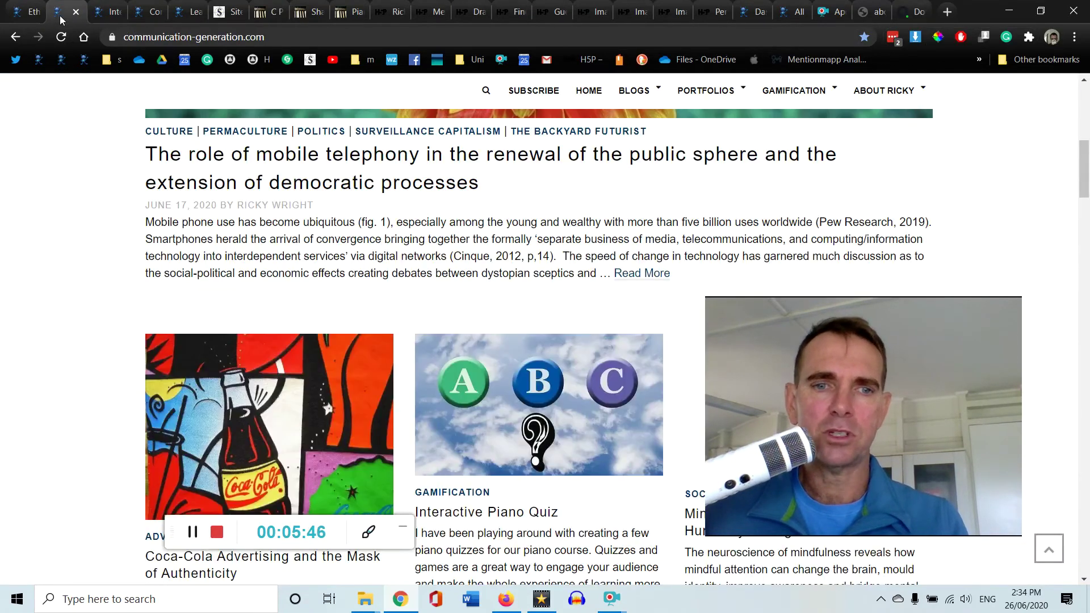
{"action": "left_click", "coordinate": [93, 17]}
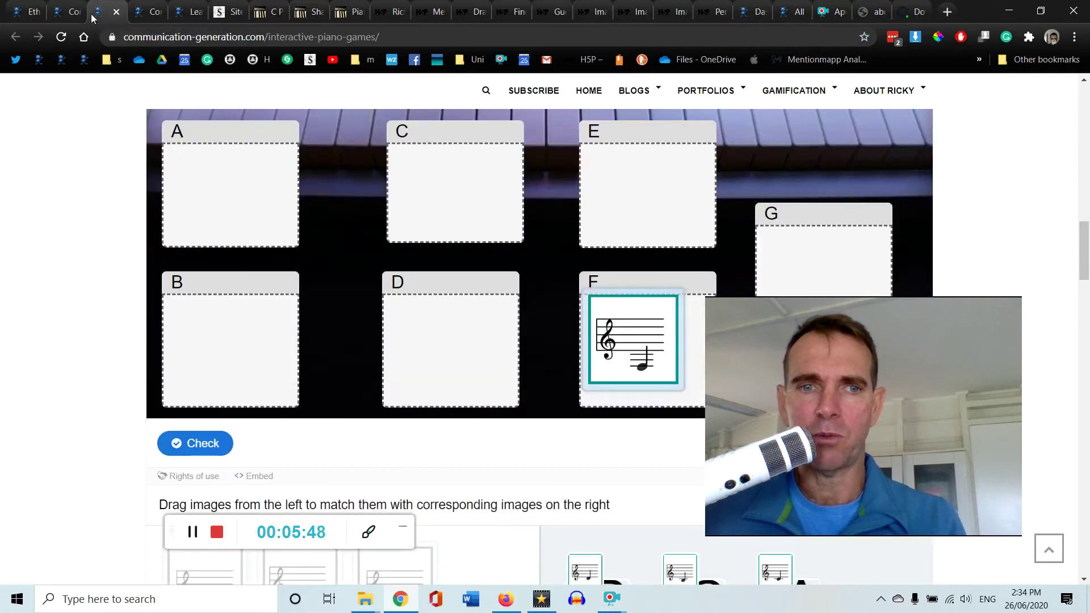
{"action": "left_click", "coordinate": [141, 16]}
{"action": "left_click", "coordinate": [191, 19]}
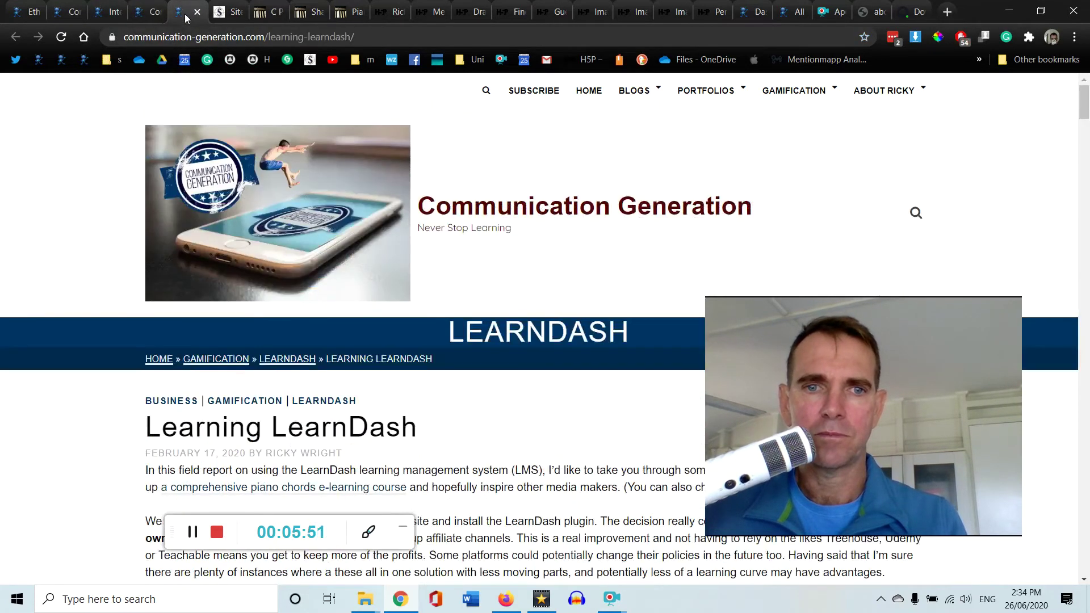
From the WordPress dashboard, open the page for adding new plugins in a new tab and switch to it
{"action": "left_click", "coordinate": [191, 533]}
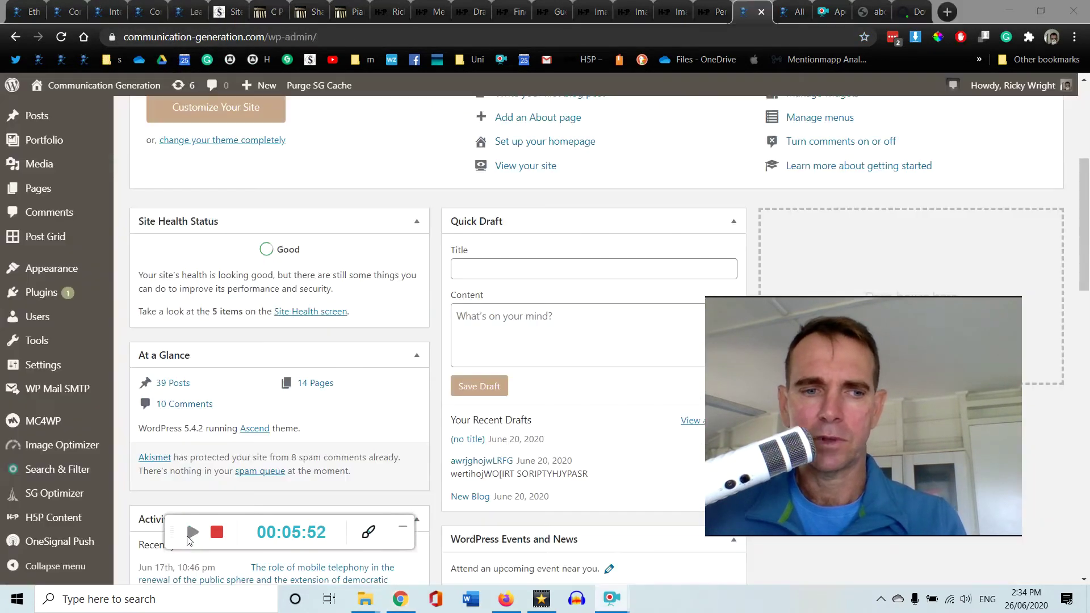
{"action": "left_click", "coordinate": [192, 534]}
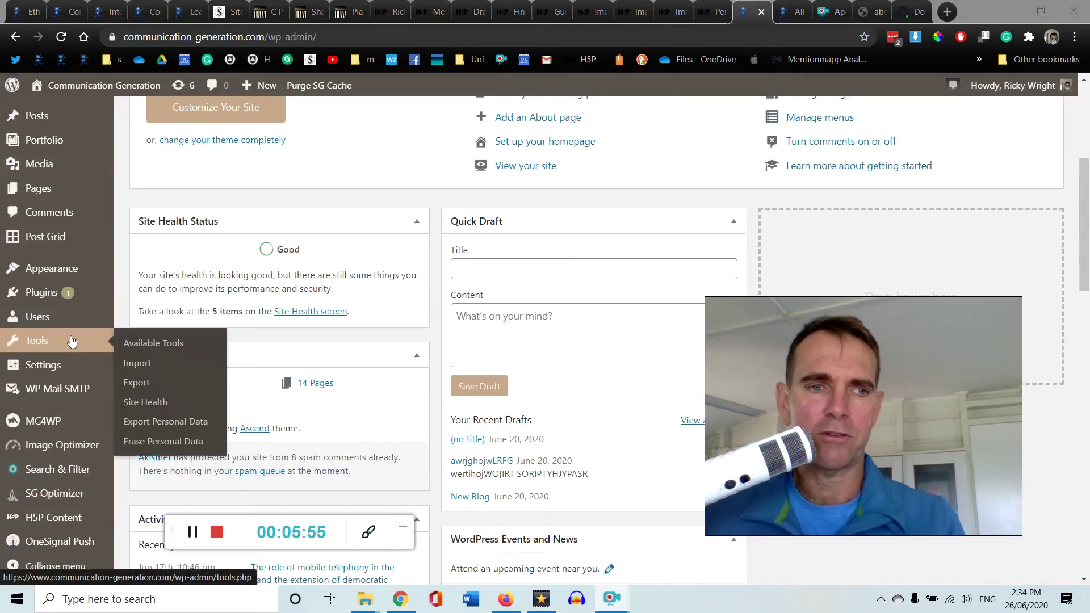
{"action": "mouse_move", "coordinate": [53, 295]}
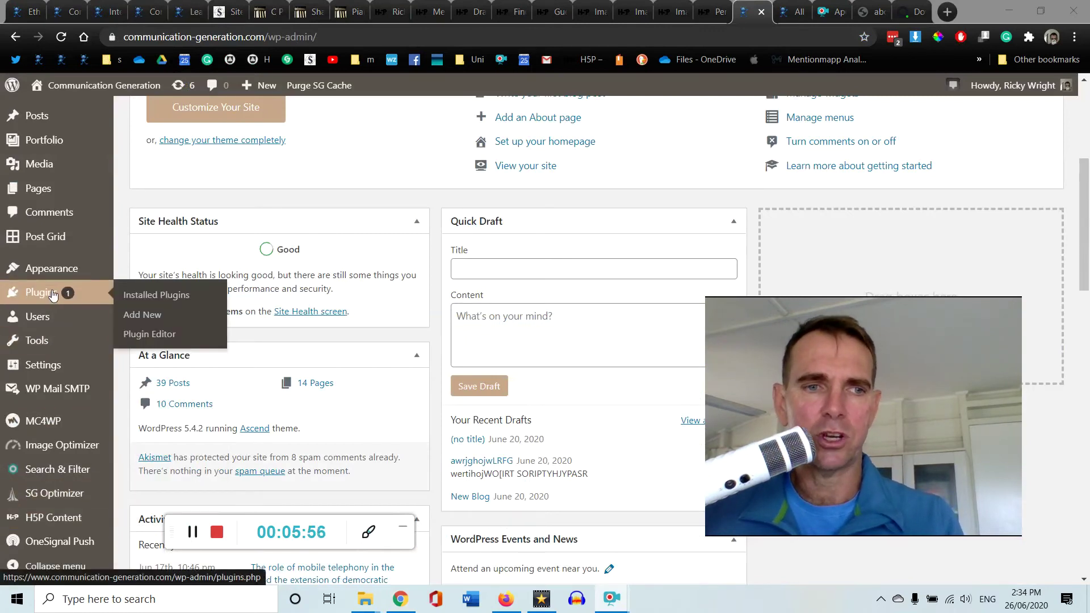
{"action": "right_click", "coordinate": [142, 315]}
{"action": "left_click", "coordinate": [166, 323]}
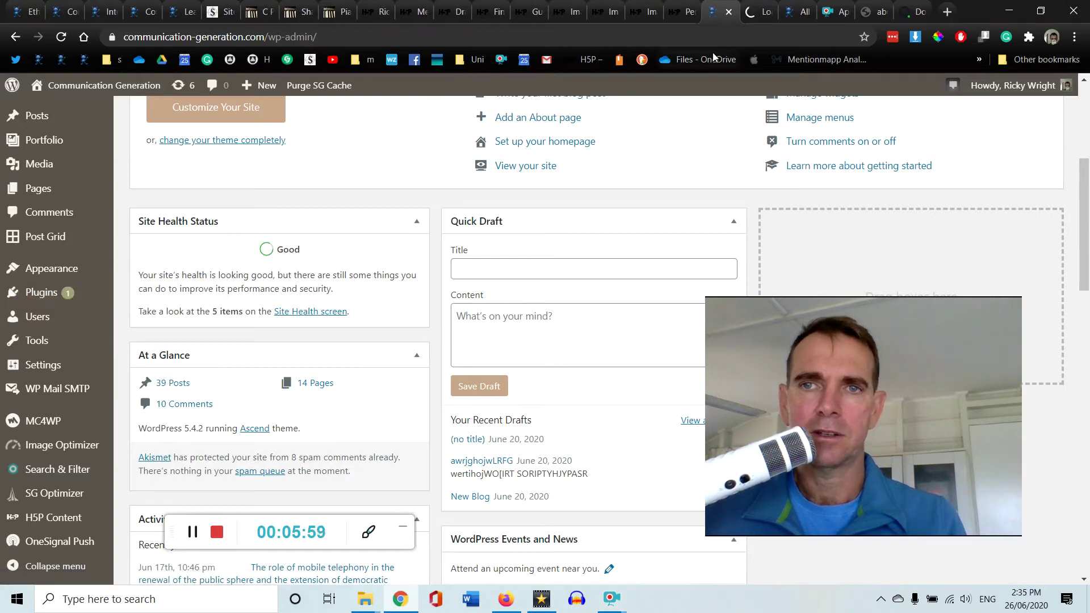
{"action": "left_click", "coordinate": [753, 22]}
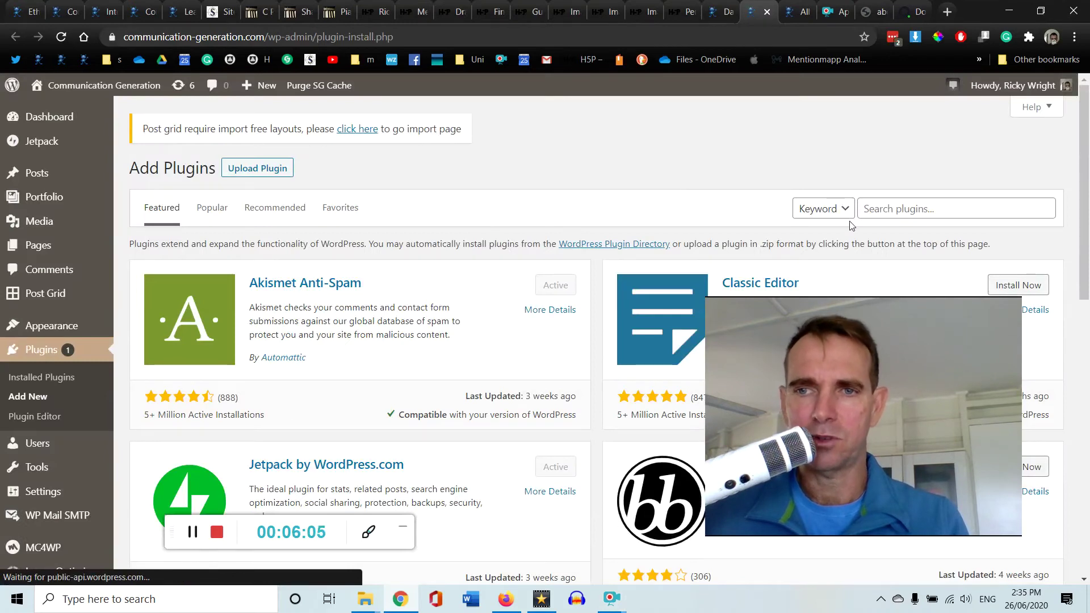
Search the WordPress plugin directory for "h5p"
{"action": "left_click", "coordinate": [877, 209]}
{"action": "type", "text": "h5"}
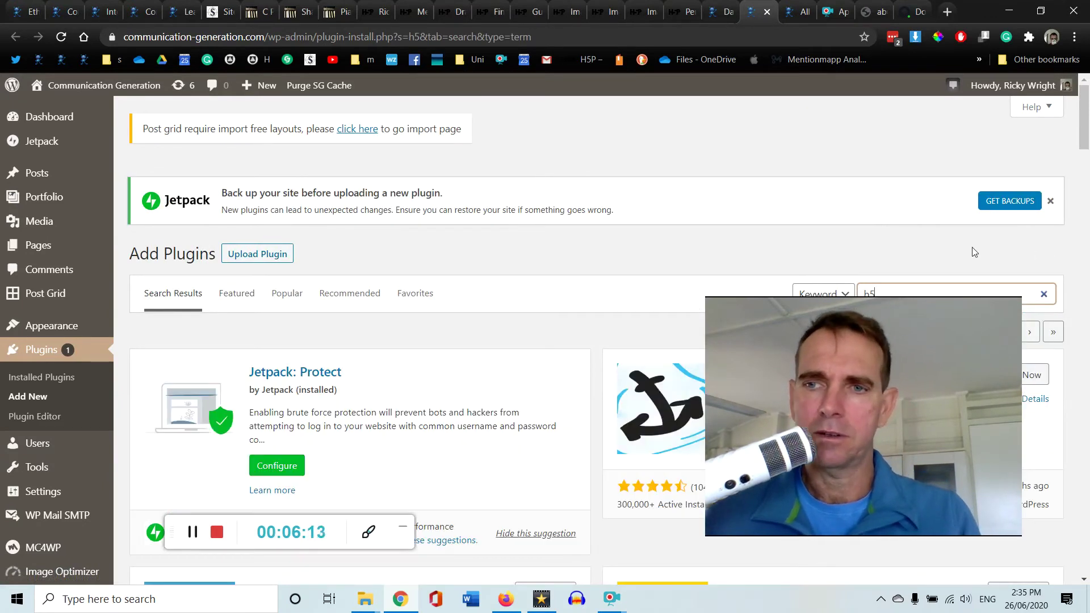
{"action": "scroll", "coordinate": [965, 244], "scroll_direction": "down", "scroll_amount": 1}
{"action": "type", "text": "p"}
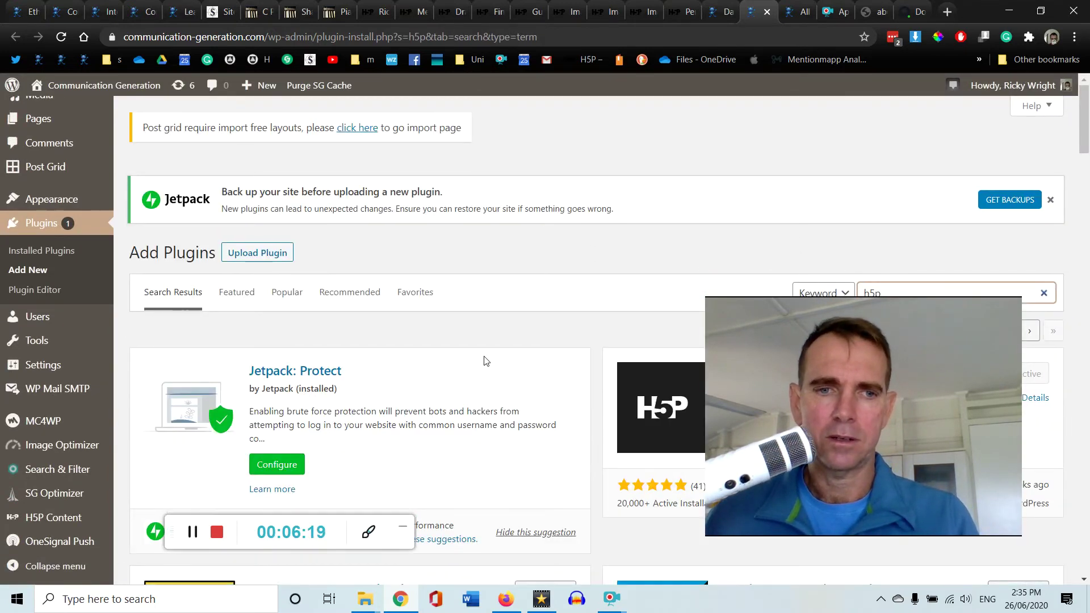
Examine the plugins found for H5P, including add-ons such as GamiPress, myCred H5P and AutomatorWP, and return to the first results
{"action": "scroll", "coordinate": [485, 358], "scroll_direction": "down", "scroll_amount": 7}
{"action": "scroll", "coordinate": [484, 358], "scroll_direction": "down", "scroll_amount": 2}
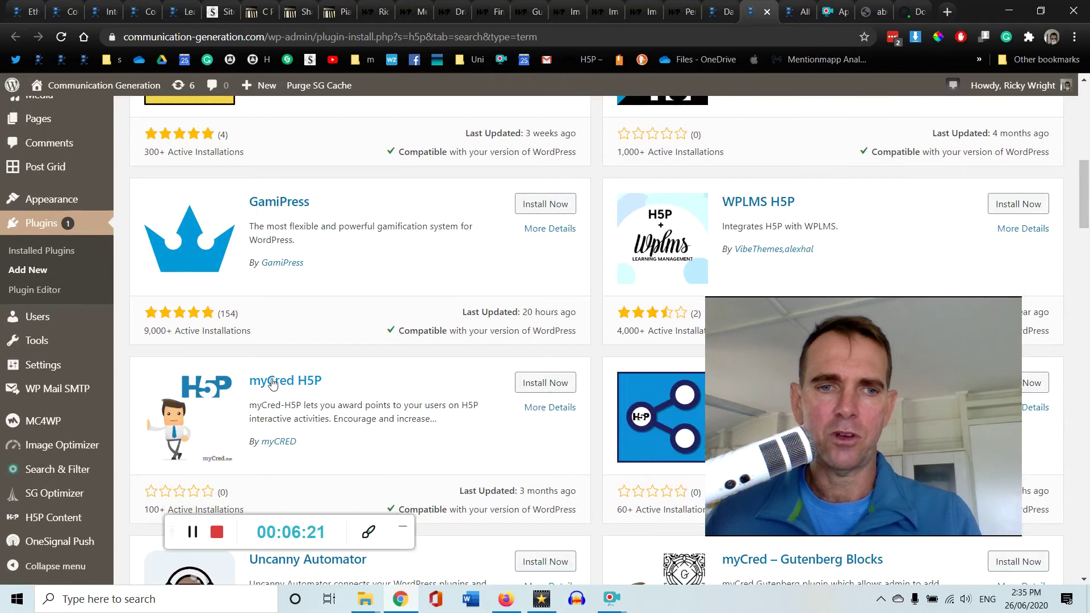
{"action": "scroll", "coordinate": [248, 393], "scroll_direction": "down", "scroll_amount": 2}
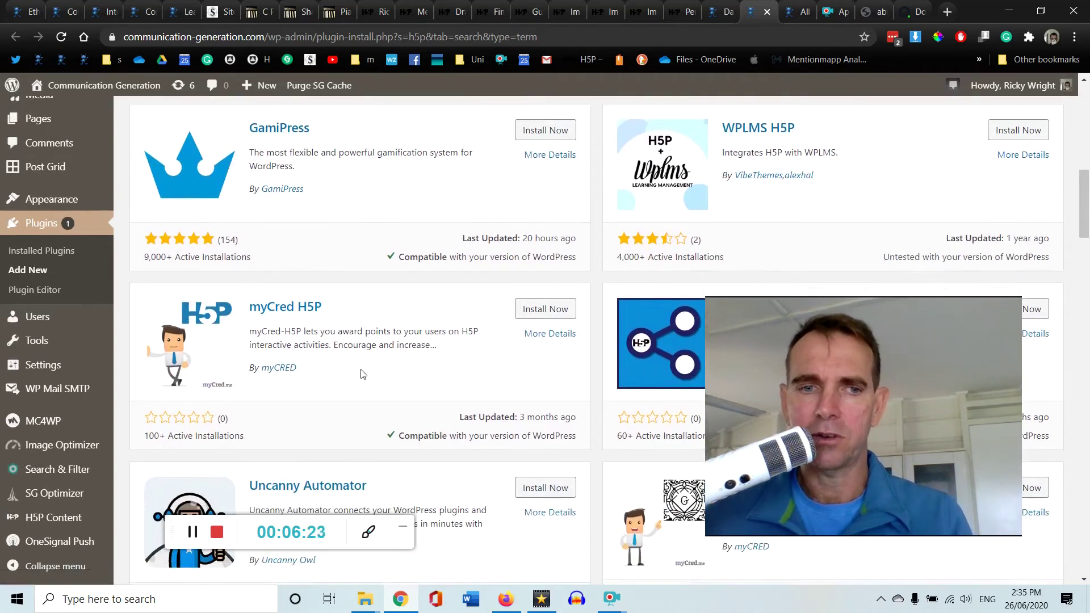
{"action": "scroll", "coordinate": [528, 260], "scroll_direction": "down", "scroll_amount": 2}
{"action": "scroll", "coordinate": [707, 238], "scroll_direction": "down", "scroll_amount": 2}
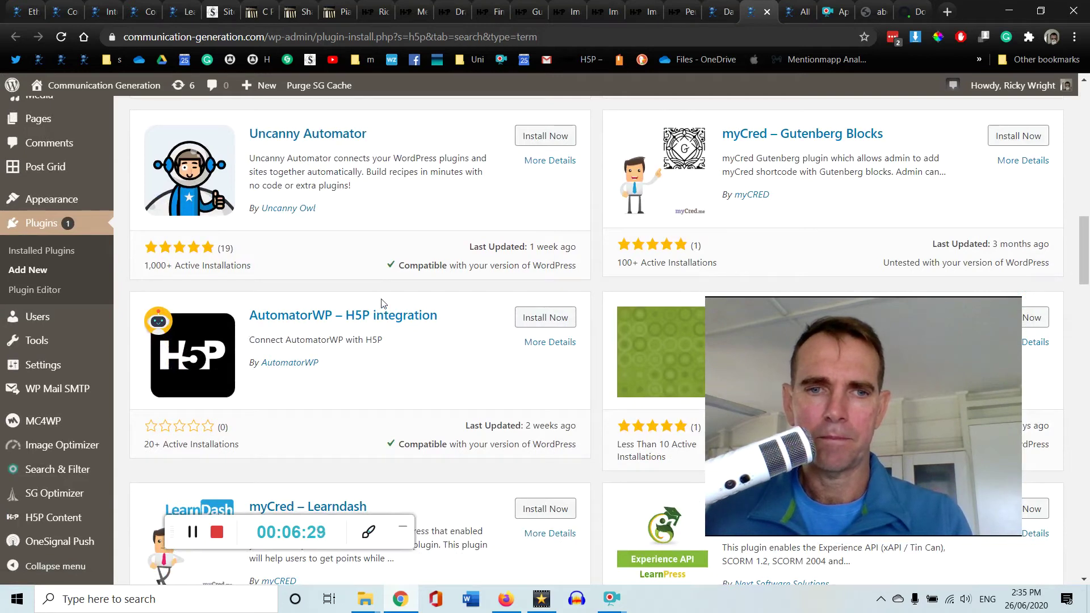
{"action": "scroll", "coordinate": [364, 308], "scroll_direction": "down", "scroll_amount": 1}
{"action": "scroll", "coordinate": [421, 285], "scroll_direction": "down", "scroll_amount": 2}
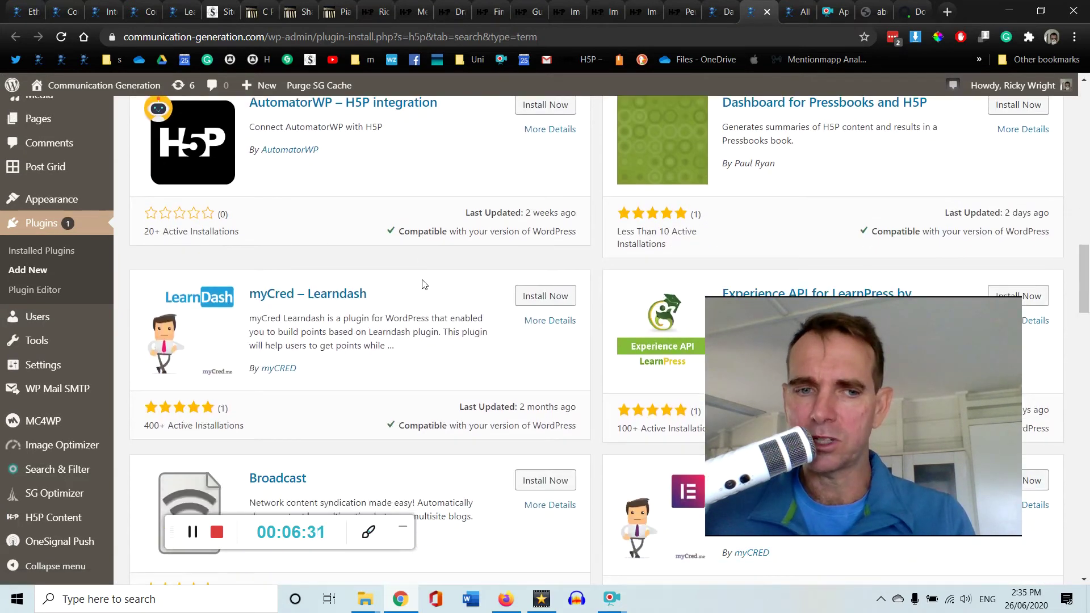
{"action": "scroll", "coordinate": [423, 285], "scroll_direction": "down", "scroll_amount": 3}
{"action": "scroll", "coordinate": [507, 261], "scroll_direction": "down", "scroll_amount": 5}
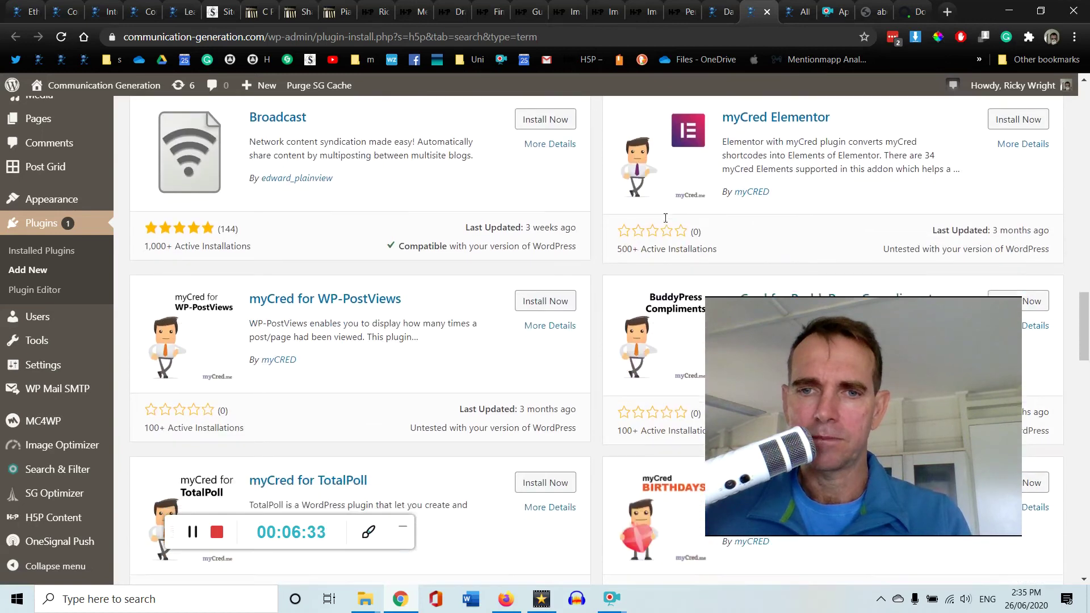
{"action": "scroll", "coordinate": [665, 221], "scroll_direction": "up", "scroll_amount": 8}
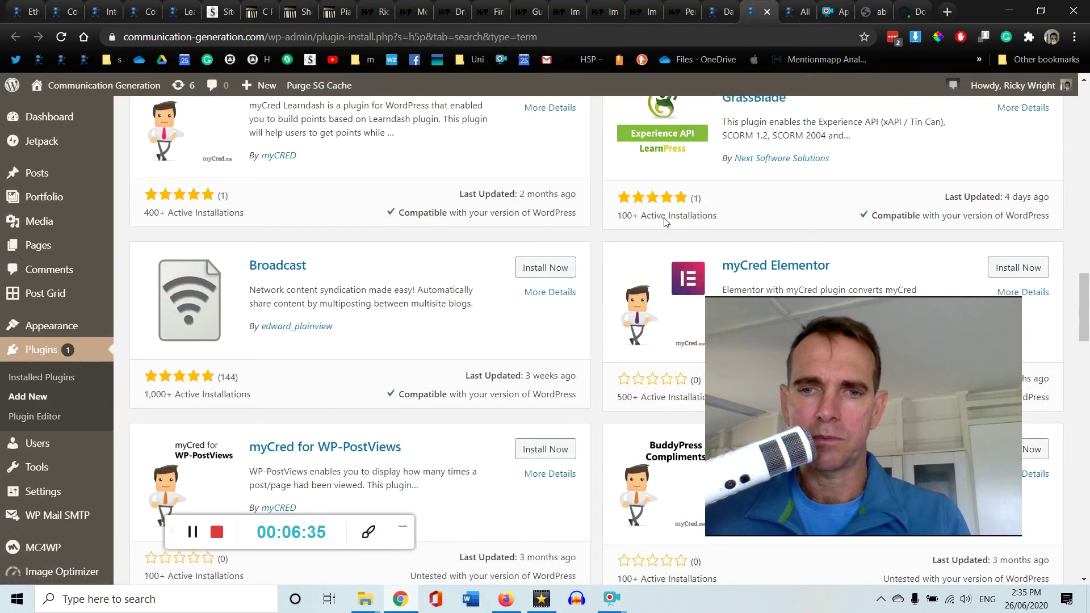
{"action": "scroll", "coordinate": [665, 221], "scroll_direction": "up", "scroll_amount": 4}
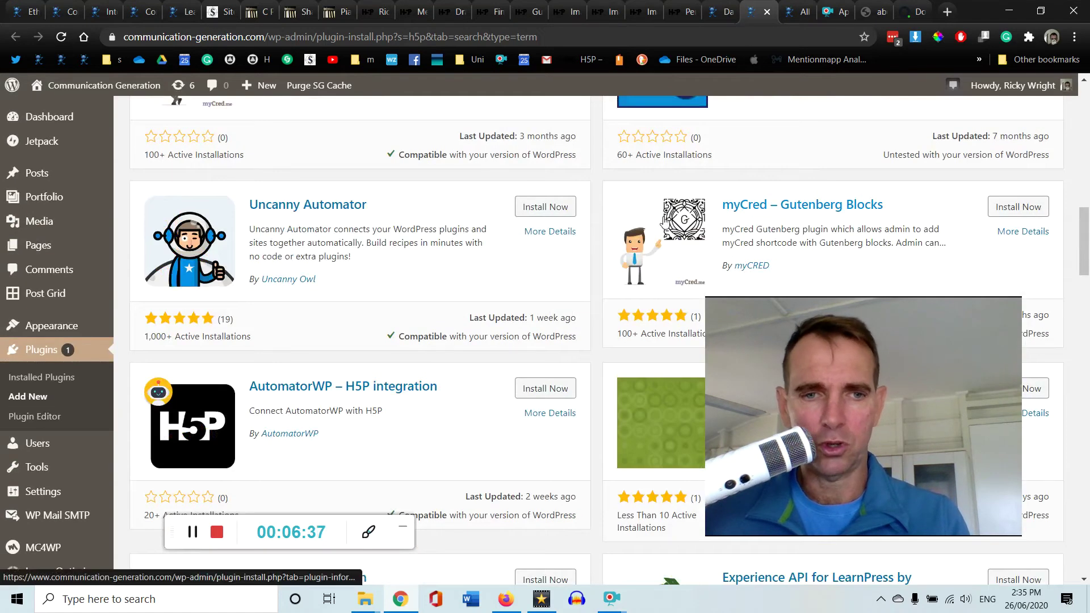
{"action": "scroll", "coordinate": [664, 223], "scroll_direction": "up", "scroll_amount": 4}
{"action": "scroll", "coordinate": [664, 222], "scroll_direction": "down", "scroll_amount": 2}
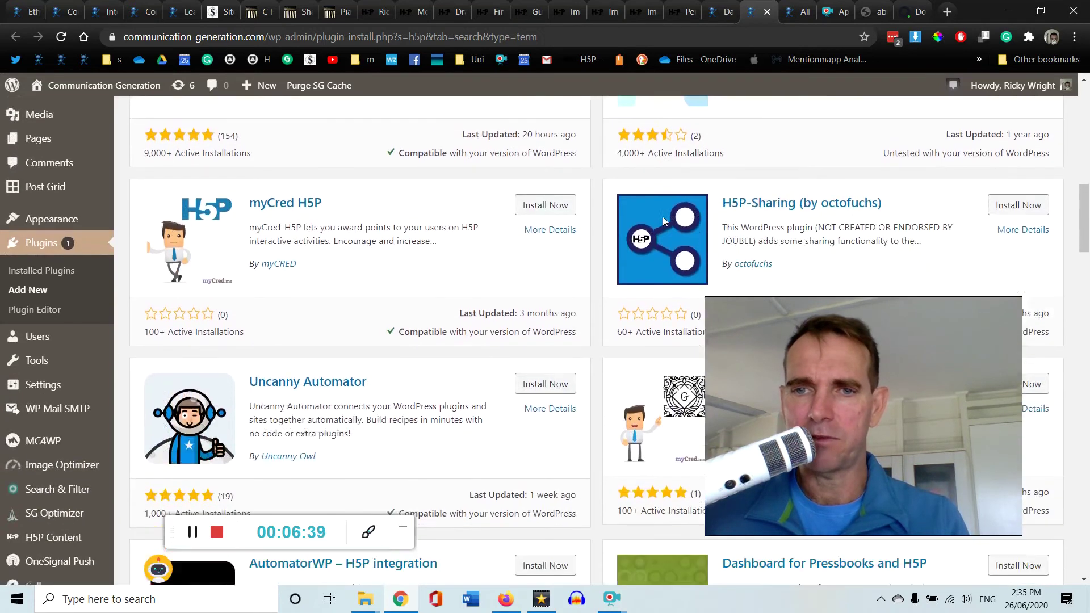
{"action": "scroll", "coordinate": [661, 221], "scroll_direction": "up", "scroll_amount": 4}
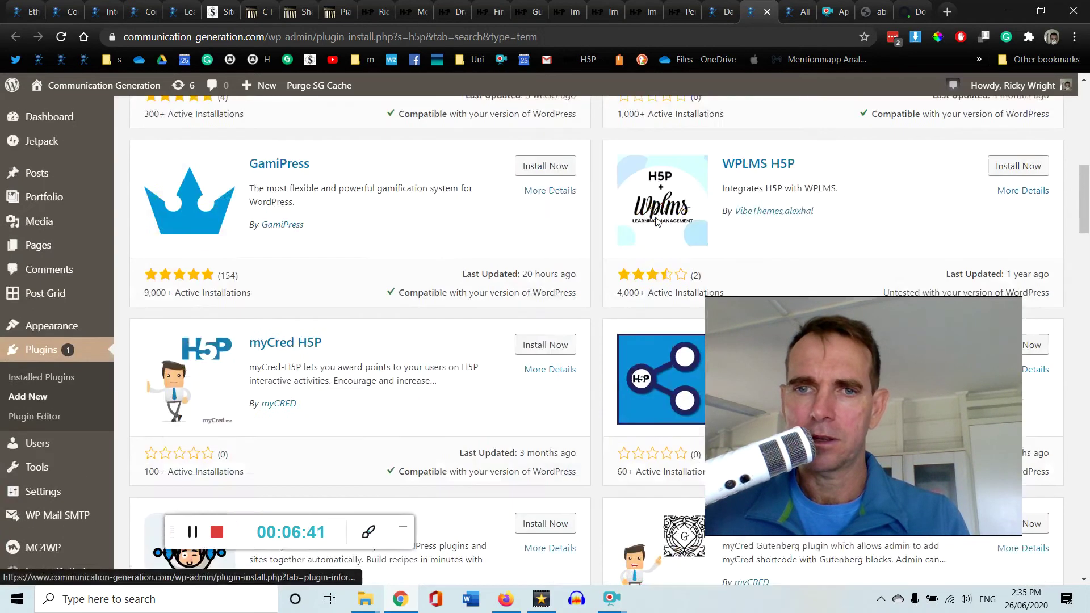
{"action": "scroll", "coordinate": [653, 223], "scroll_direction": "up", "scroll_amount": 5}
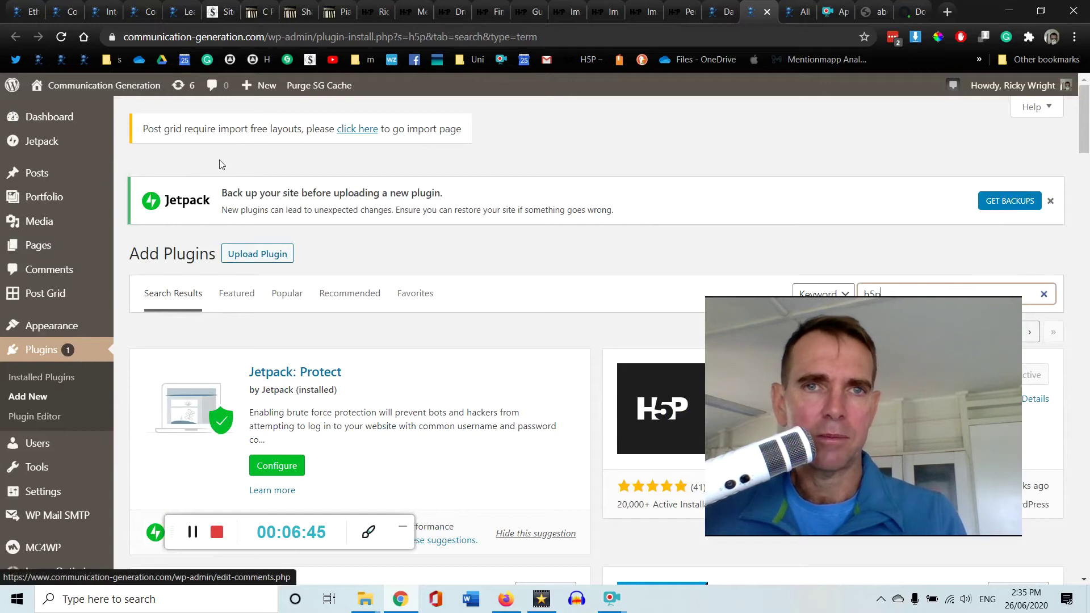
Return to the WordPress dashboard and open the page for adding new H5P content in a new tab
{"action": "left_click", "coordinate": [719, 13]}
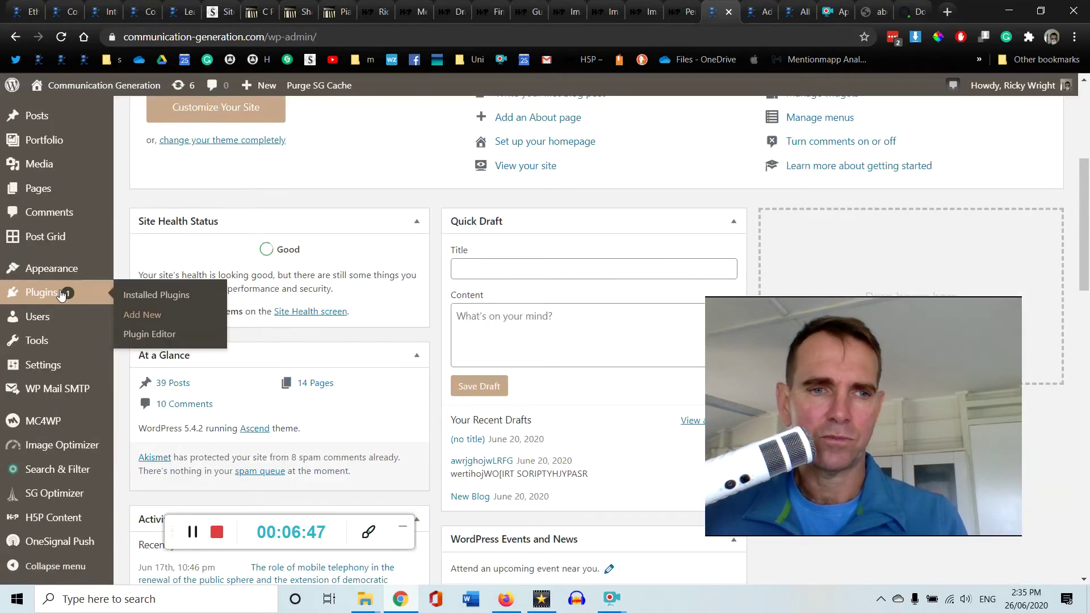
{"action": "scroll", "coordinate": [40, 316], "scroll_direction": "down", "scroll_amount": 1}
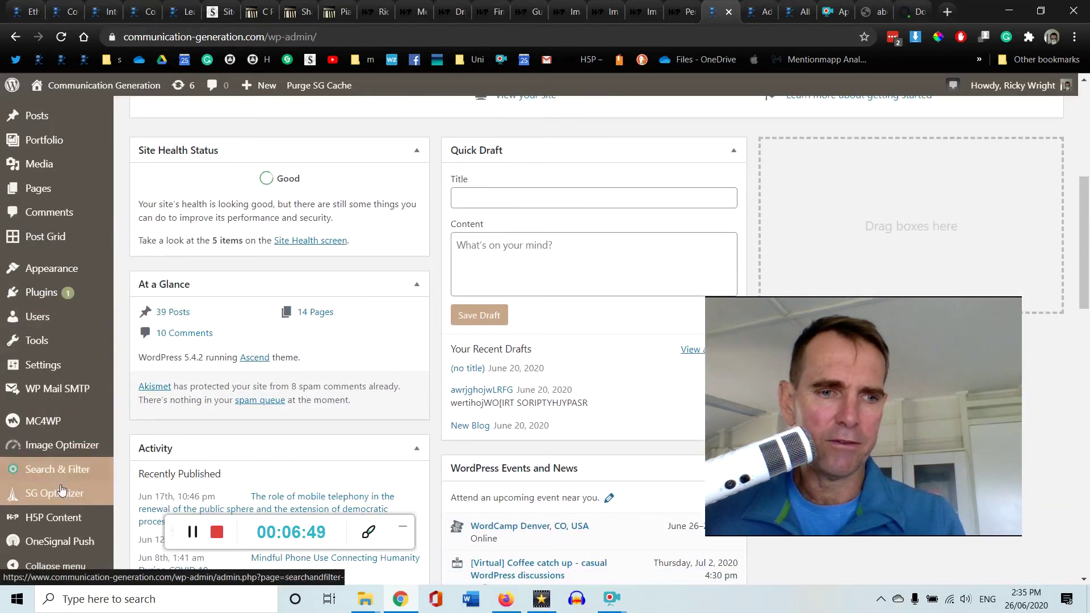
{"action": "mouse_move", "coordinate": [68, 520]}
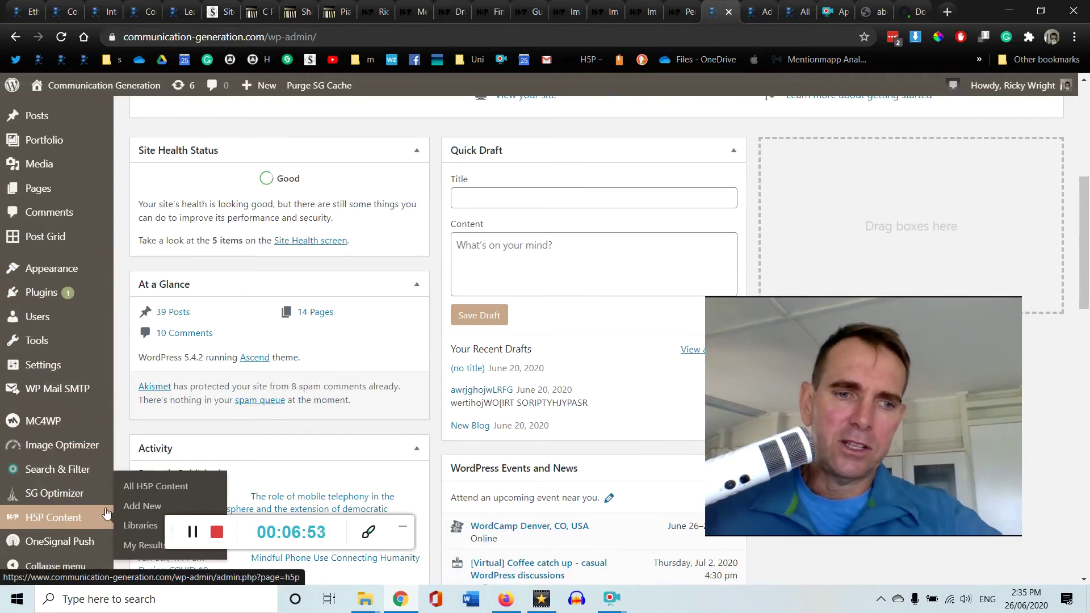
{"action": "right_click", "coordinate": [124, 506]}
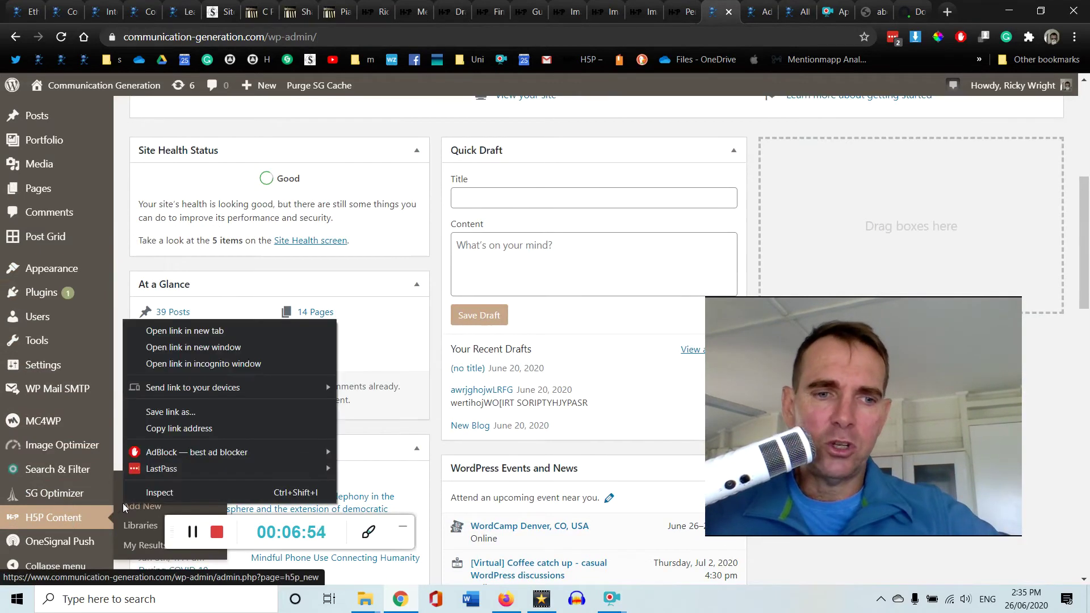
{"action": "left_click", "coordinate": [202, 330]}
{"action": "left_click", "coordinate": [757, 15]}
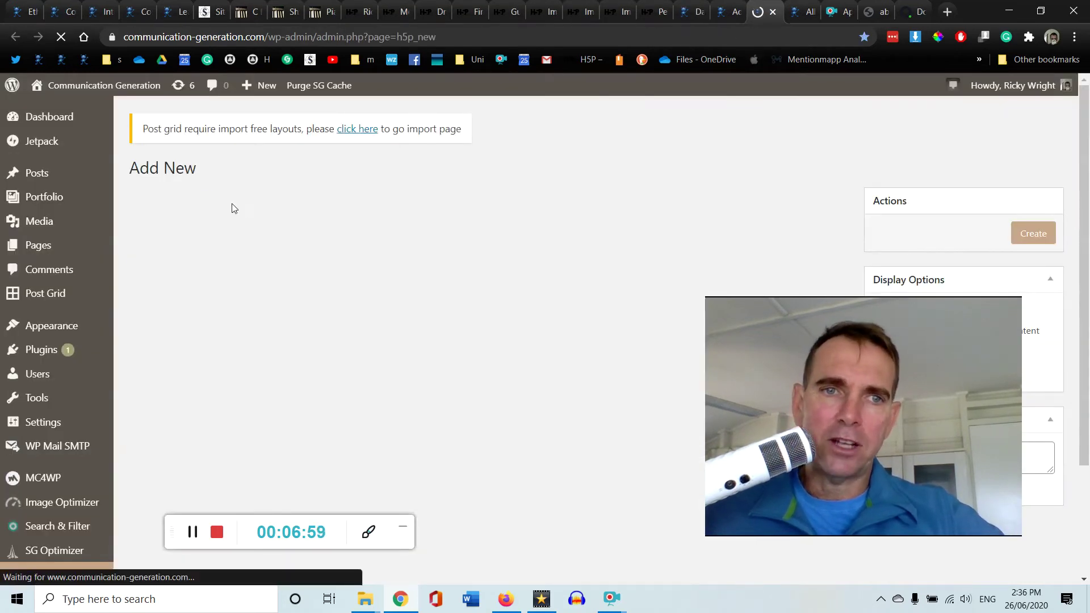
Examine the H5P content types offered for new content, from Find Multiple Hotspots to Column
{"action": "mouse_move", "coordinate": [260, 97]}
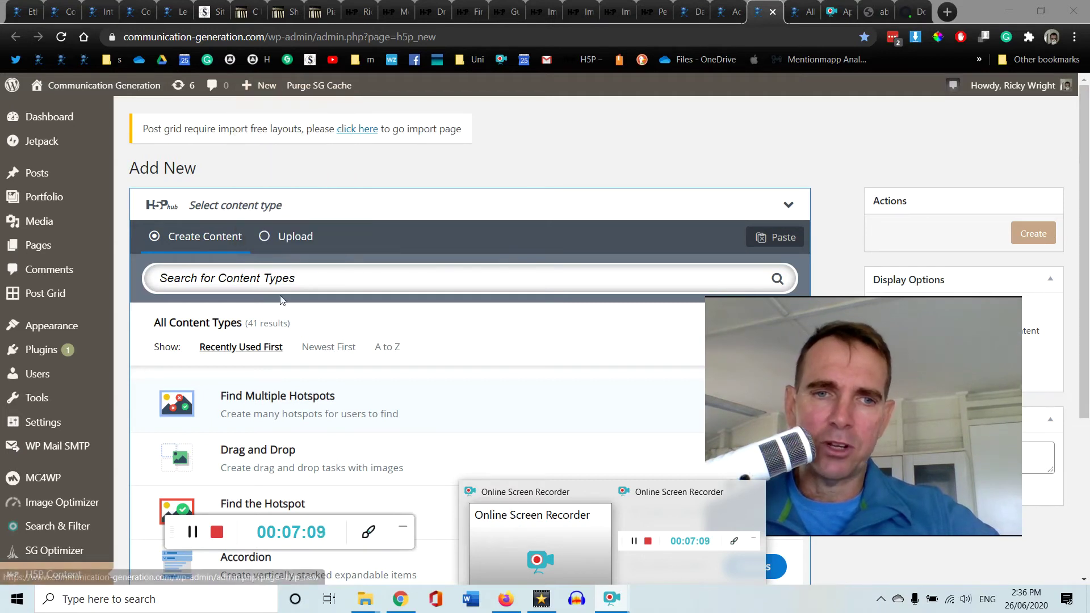
{"action": "scroll", "coordinate": [374, 344], "scroll_direction": "down", "scroll_amount": 1}
{"action": "scroll", "coordinate": [364, 342], "scroll_direction": "down", "scroll_amount": 1}
{"action": "scroll", "coordinate": [57, 463], "scroll_direction": "down", "scroll_amount": 1}
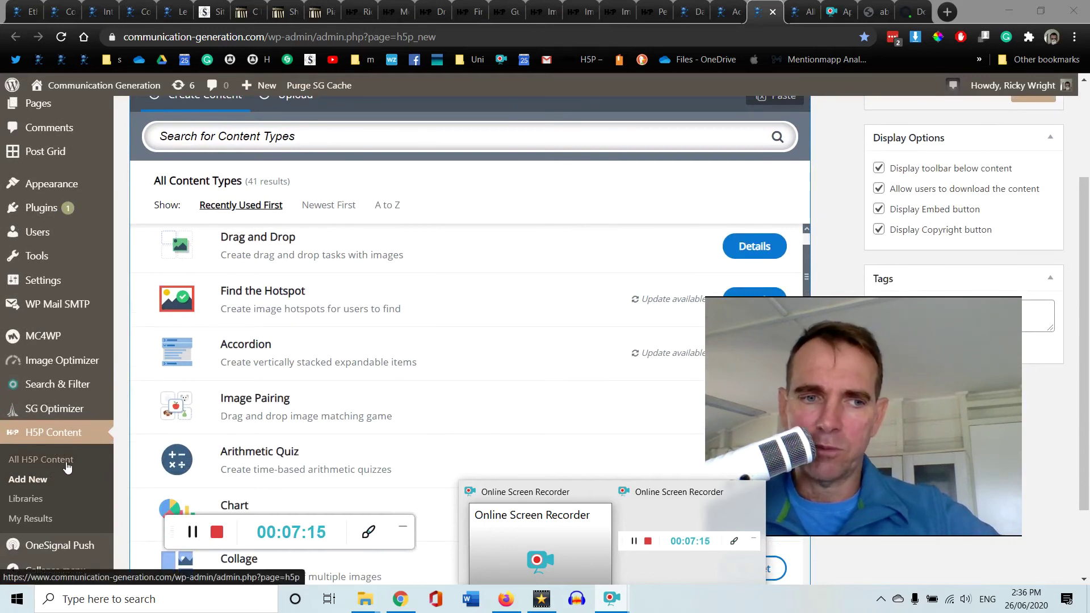
{"action": "scroll", "coordinate": [352, 253], "scroll_direction": "down", "scroll_amount": 1}
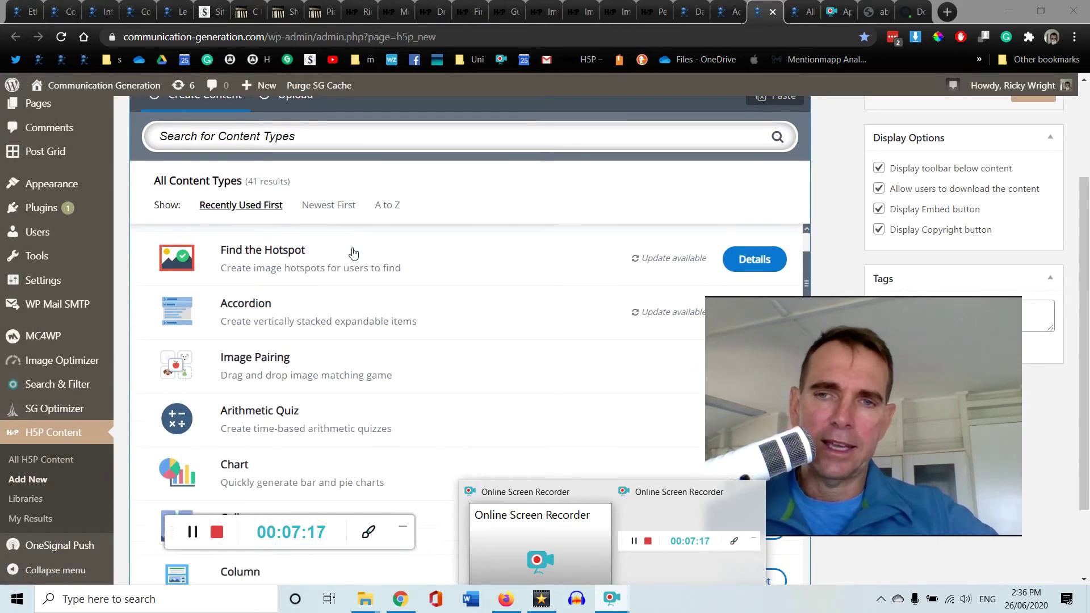
Choose Find the Hotspot as the content type for the new H5P content
{"action": "scroll", "coordinate": [353, 252], "scroll_direction": "up", "scroll_amount": 1}
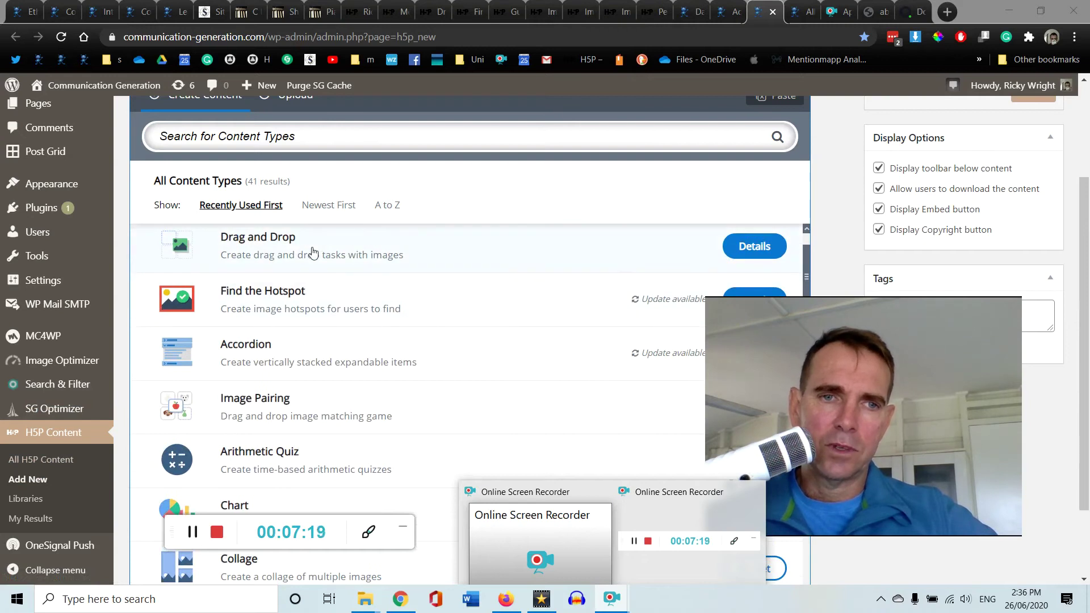
{"action": "scroll", "coordinate": [363, 281], "scroll_direction": "down", "scroll_amount": 2}
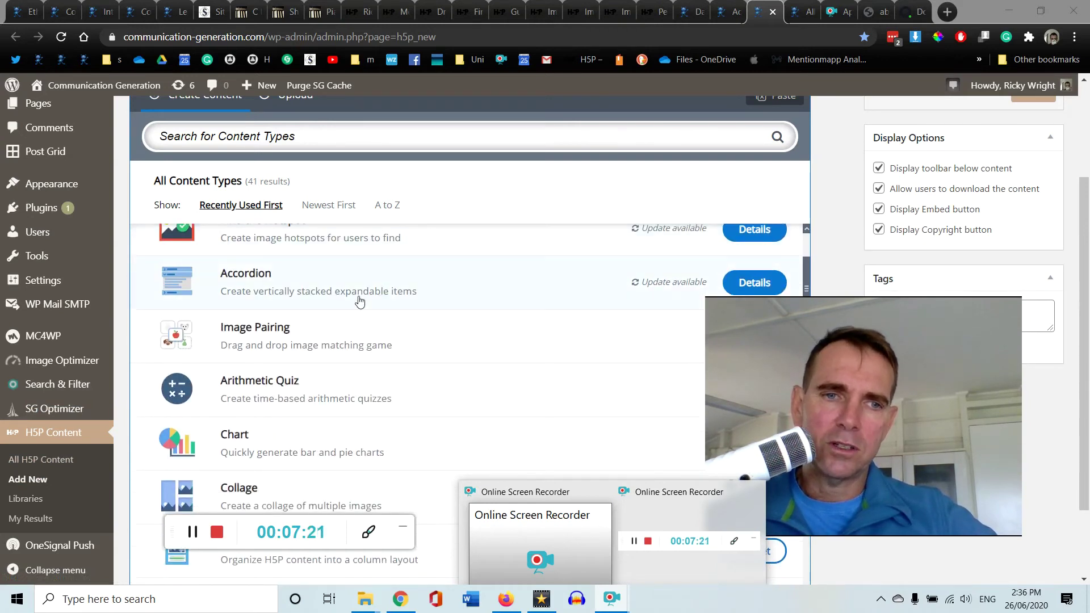
{"action": "scroll", "coordinate": [360, 302], "scroll_direction": "up", "scroll_amount": 2}
{"action": "left_click", "coordinate": [274, 299]}
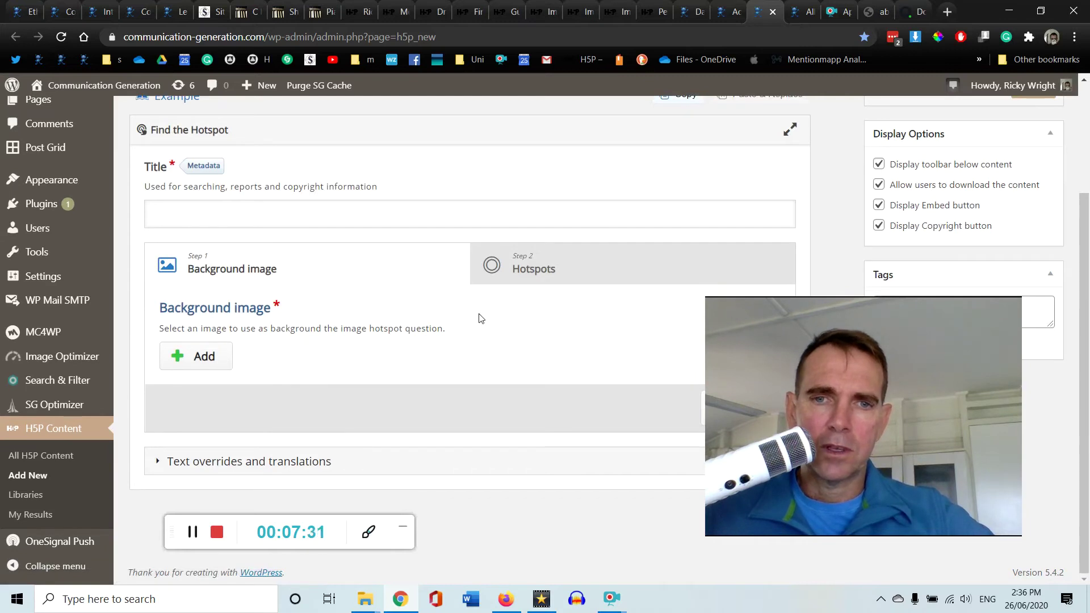
Open the example of the Find the Hotspot content type in a new tab
{"action": "scroll", "coordinate": [479, 318], "scroll_direction": "up", "scroll_amount": 2}
{"action": "scroll", "coordinate": [475, 314], "scroll_direction": "down", "scroll_amount": 1}
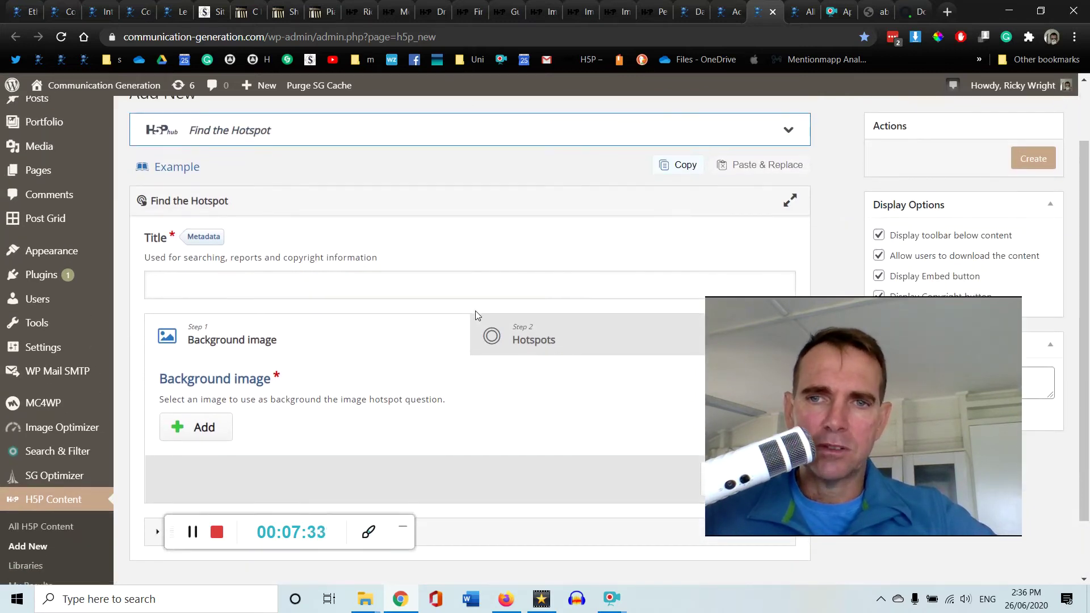
{"action": "scroll", "coordinate": [476, 312], "scroll_direction": "up", "scroll_amount": 1}
{"action": "scroll", "coordinate": [476, 313], "scroll_direction": "down", "scroll_amount": 1}
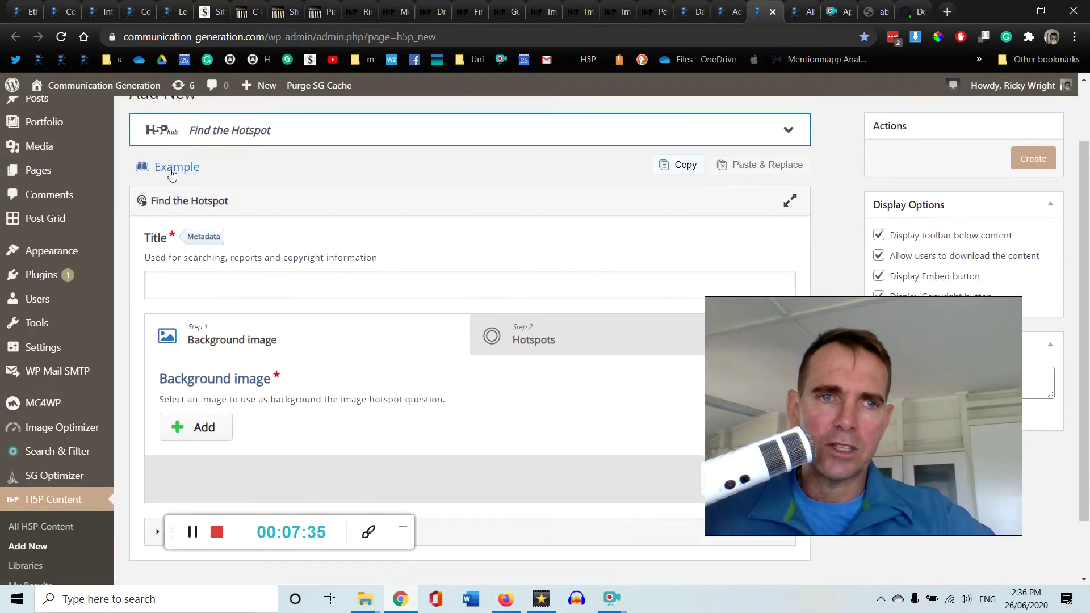
{"action": "right_click", "coordinate": [171, 170]}
{"action": "left_click", "coordinate": [216, 180]}
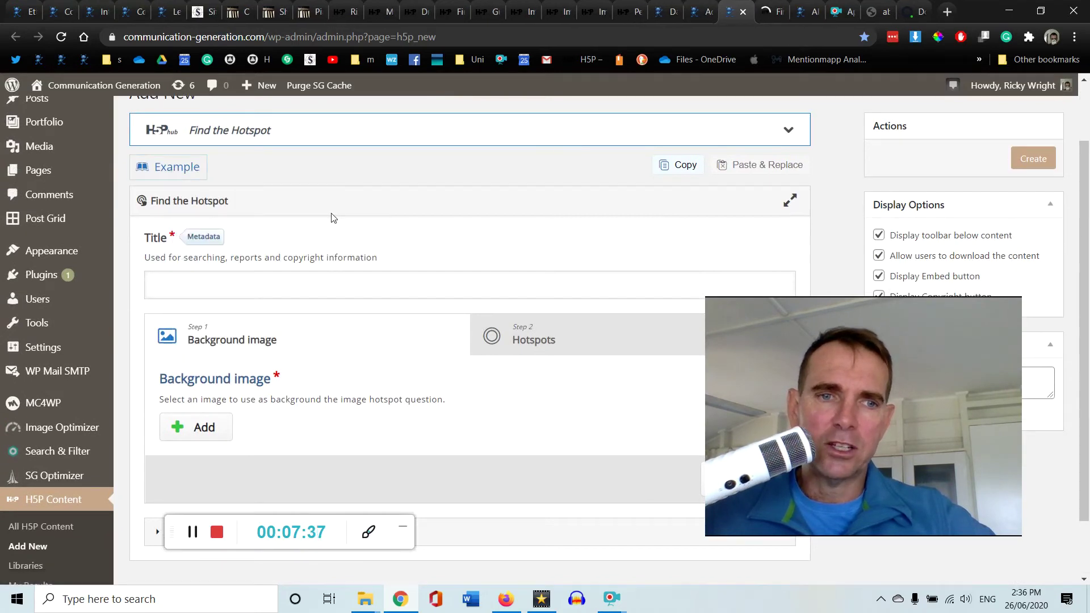
Check the Hotspots step of the new Find the Hotspot content and return to its Background image step
{"action": "scroll", "coordinate": [227, 353], "scroll_direction": "down", "scroll_amount": 1}
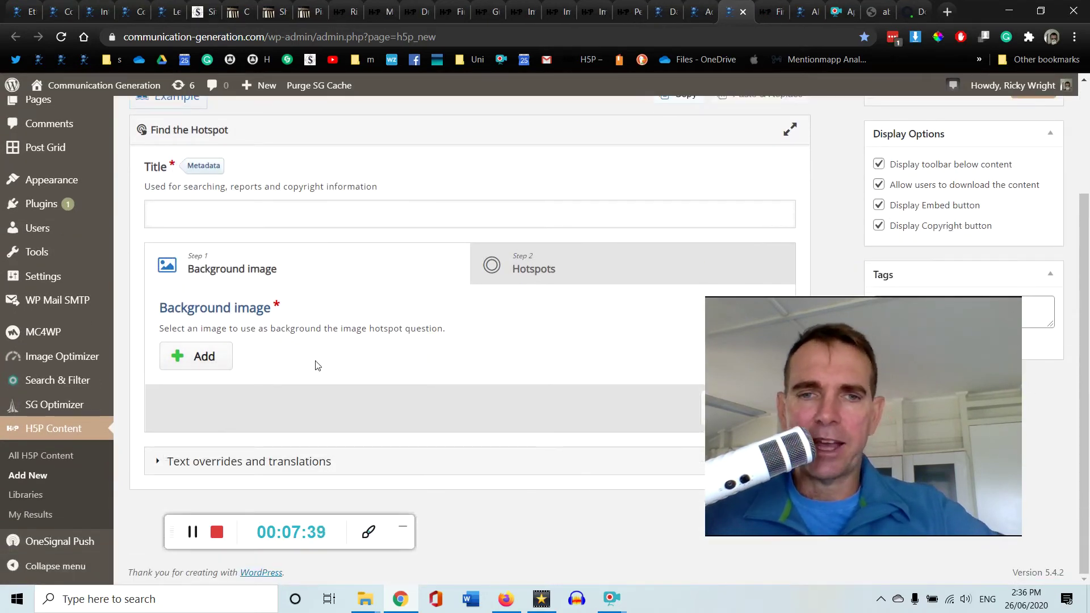
{"action": "left_click", "coordinate": [537, 272]}
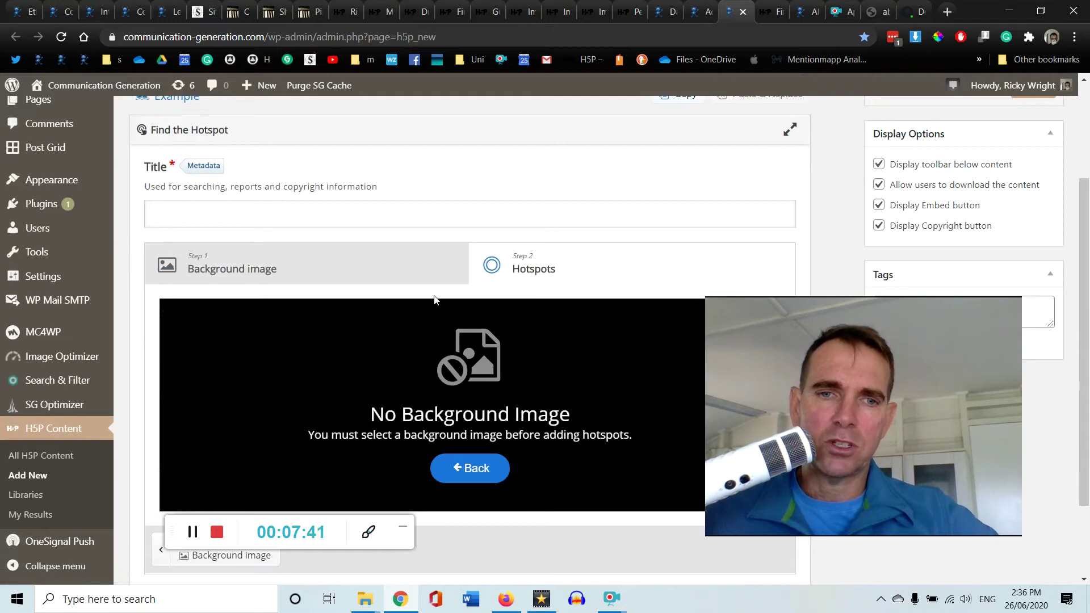
{"action": "left_click", "coordinate": [302, 280]}
Examine the Find the Hotspot example page on h5p.org, including its description, and close the page
{"action": "left_click", "coordinate": [766, 18]}
{"action": "scroll", "coordinate": [579, 196], "scroll_direction": "down", "scroll_amount": 1}
{"action": "scroll", "coordinate": [579, 193], "scroll_direction": "down", "scroll_amount": 10}
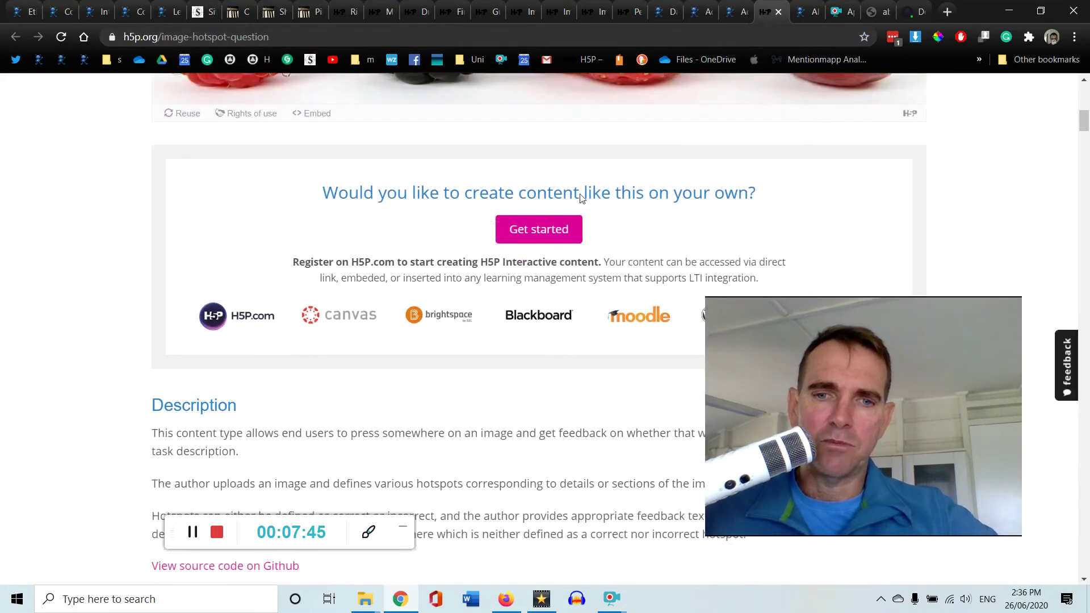
{"action": "scroll", "coordinate": [580, 197], "scroll_direction": "down", "scroll_amount": 5}
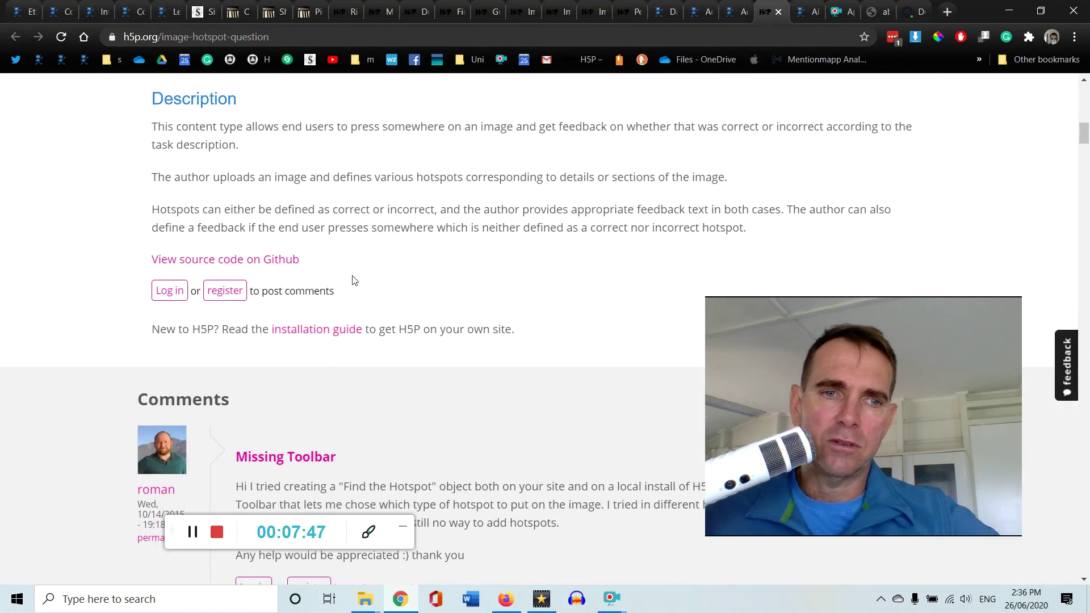
{"action": "scroll", "coordinate": [453, 276], "scroll_direction": "down", "scroll_amount": 4}
{"action": "scroll", "coordinate": [453, 274], "scroll_direction": "down", "scroll_amount": 1}
{"action": "scroll", "coordinate": [455, 271], "scroll_direction": "up", "scroll_amount": 8}
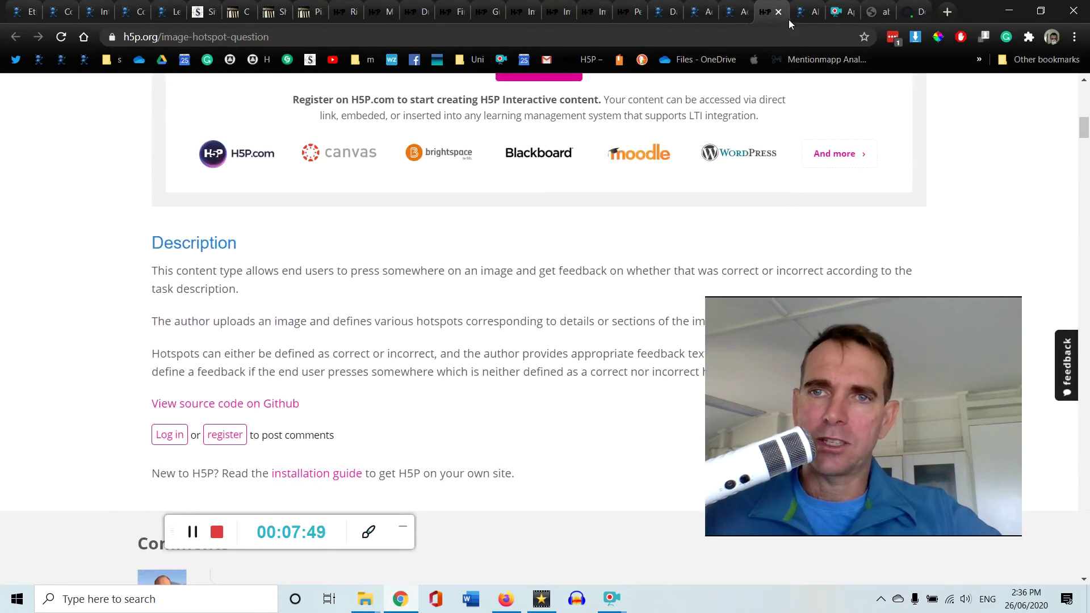
{"action": "left_click", "coordinate": [778, 12]}
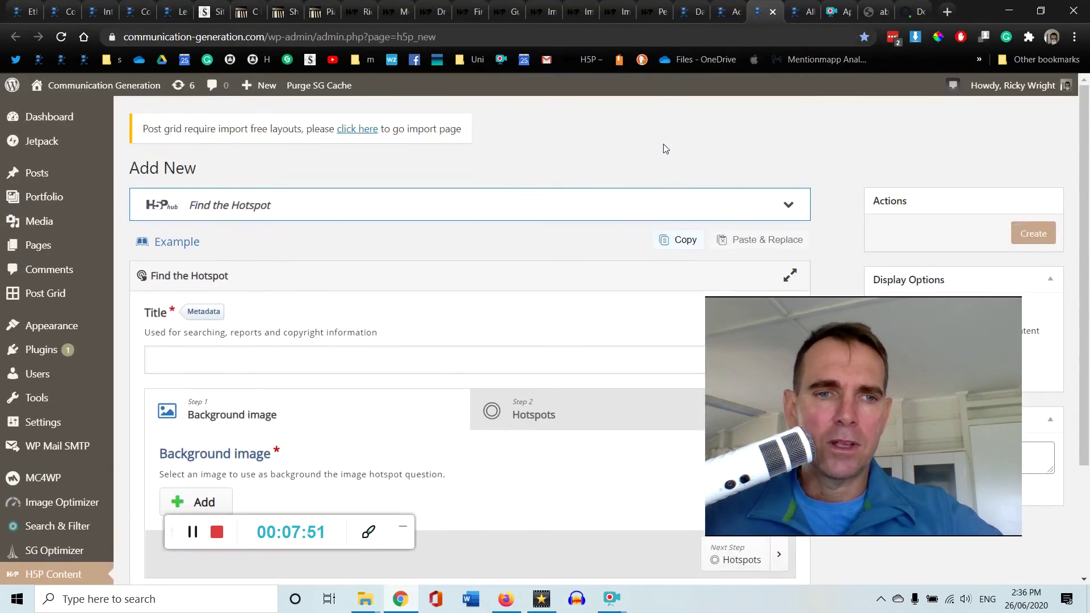
Open the Add New page and the list of all H5P content in new tabs, and switch to the list
{"action": "scroll", "coordinate": [519, 183], "scroll_direction": "up", "scroll_amount": 1}
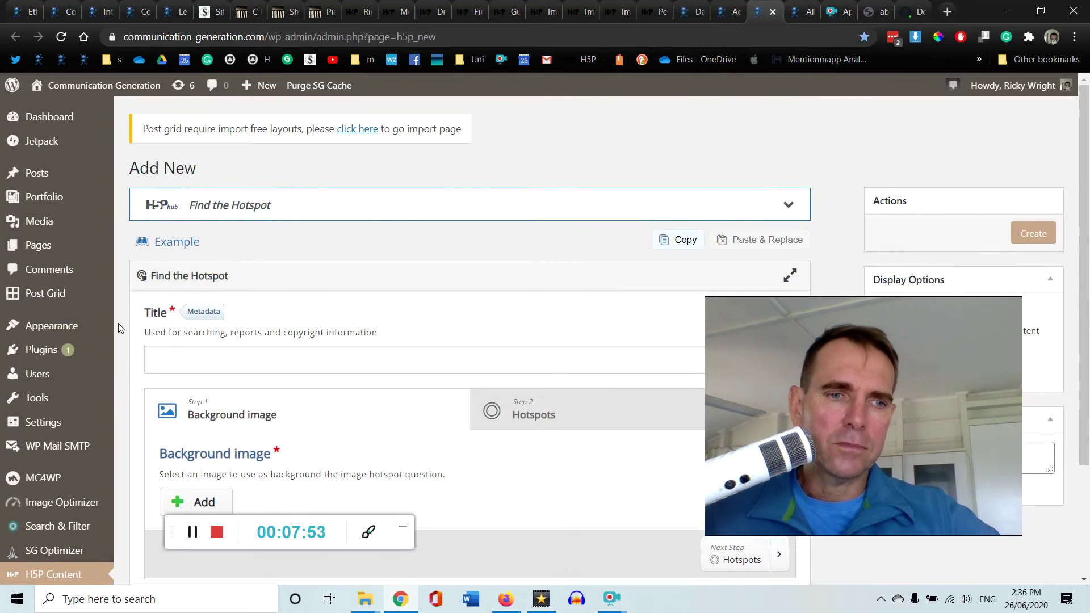
{"action": "scroll", "coordinate": [85, 400], "scroll_direction": "down", "scroll_amount": 2}
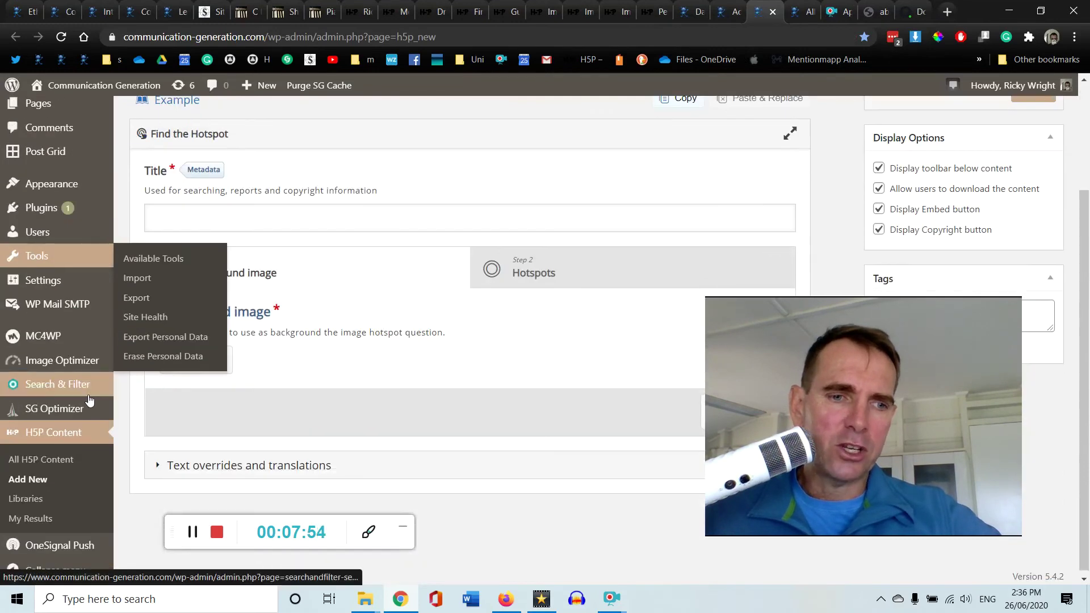
{"action": "right_click", "coordinate": [39, 484]}
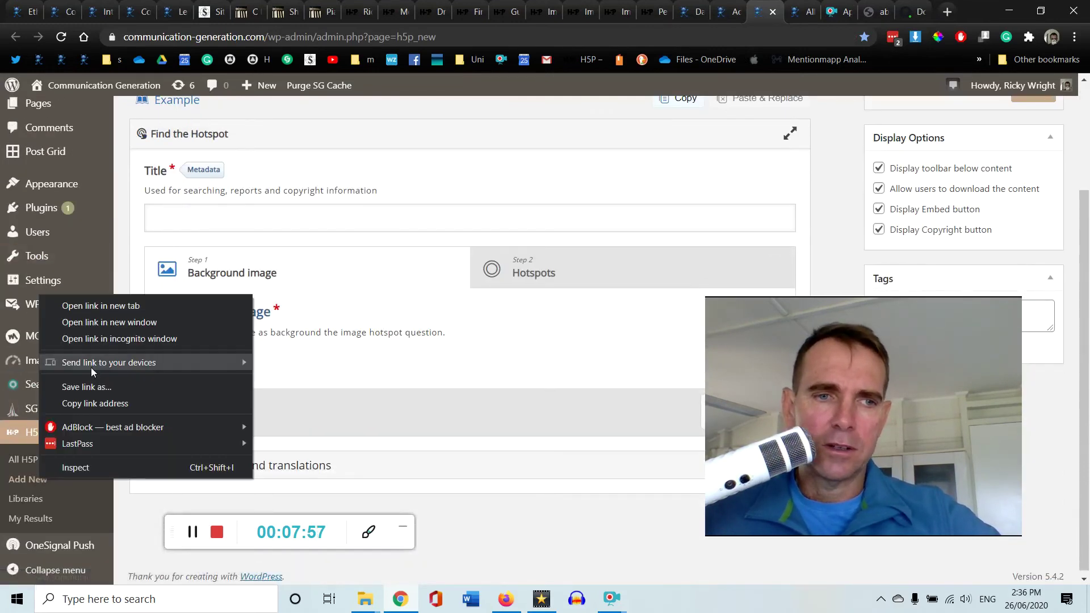
{"action": "left_click", "coordinate": [106, 311]}
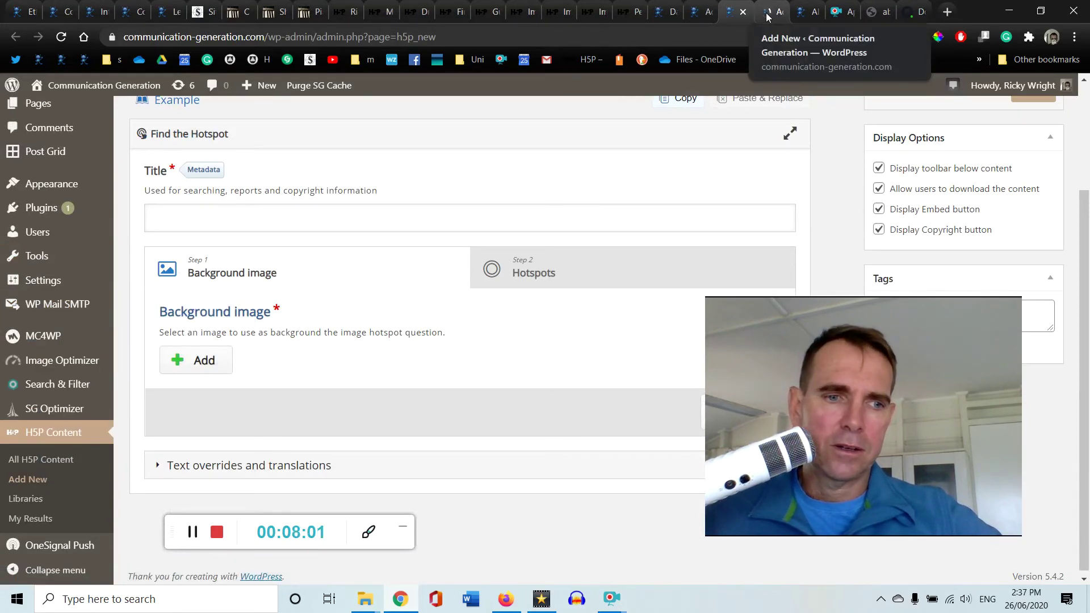
{"action": "right_click", "coordinate": [47, 461]}
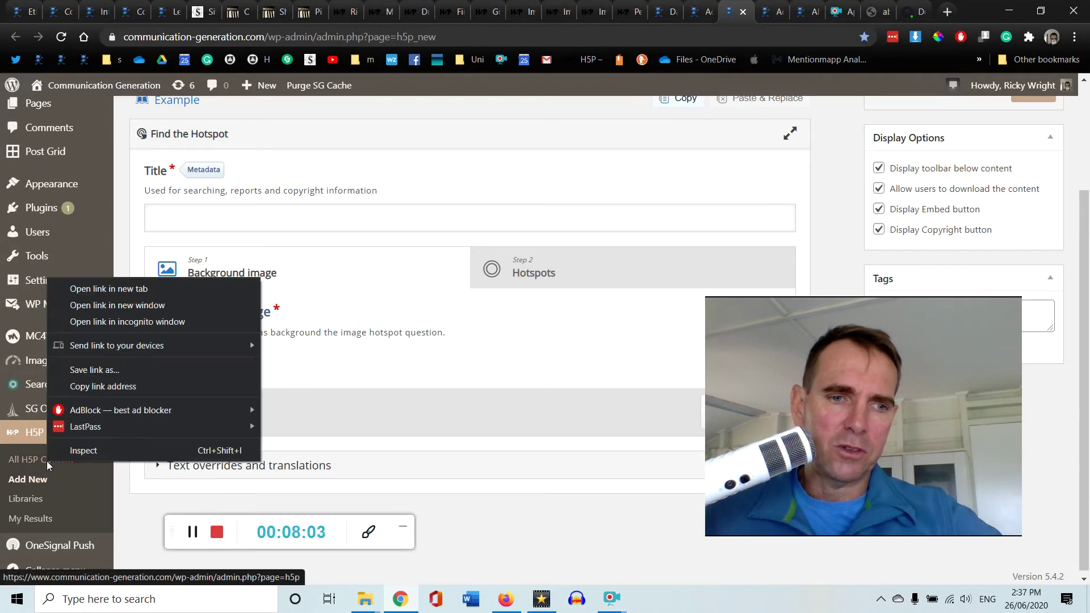
{"action": "left_click", "coordinate": [115, 292]}
{"action": "left_click", "coordinate": [769, 21]}
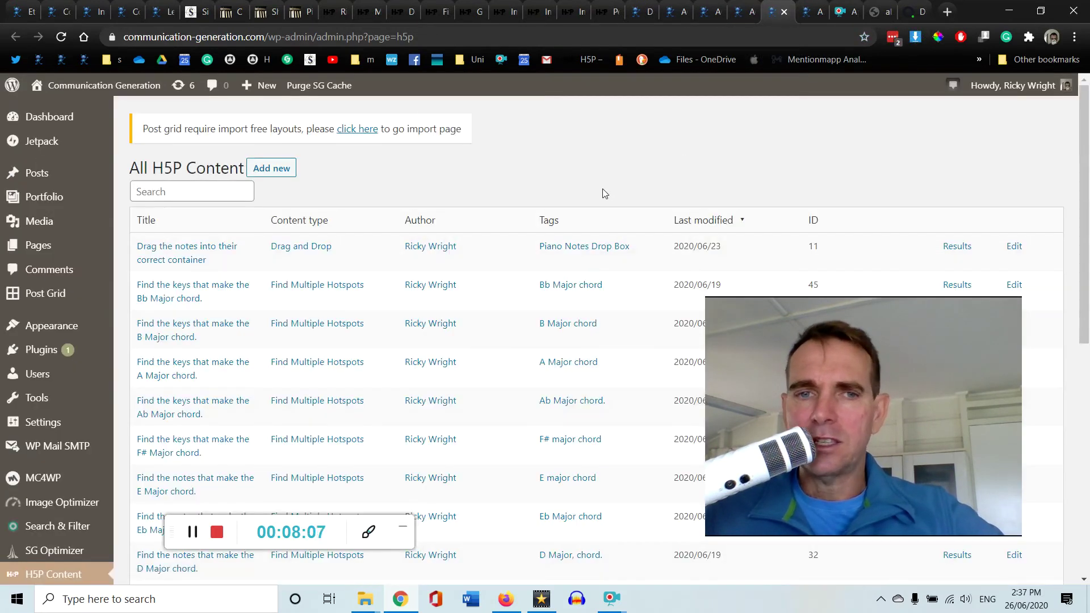
Open the content "Find the keys that make the B Major chord." in a new tab and view it
{"action": "scroll", "coordinate": [604, 194], "scroll_direction": "down", "scroll_amount": 1}
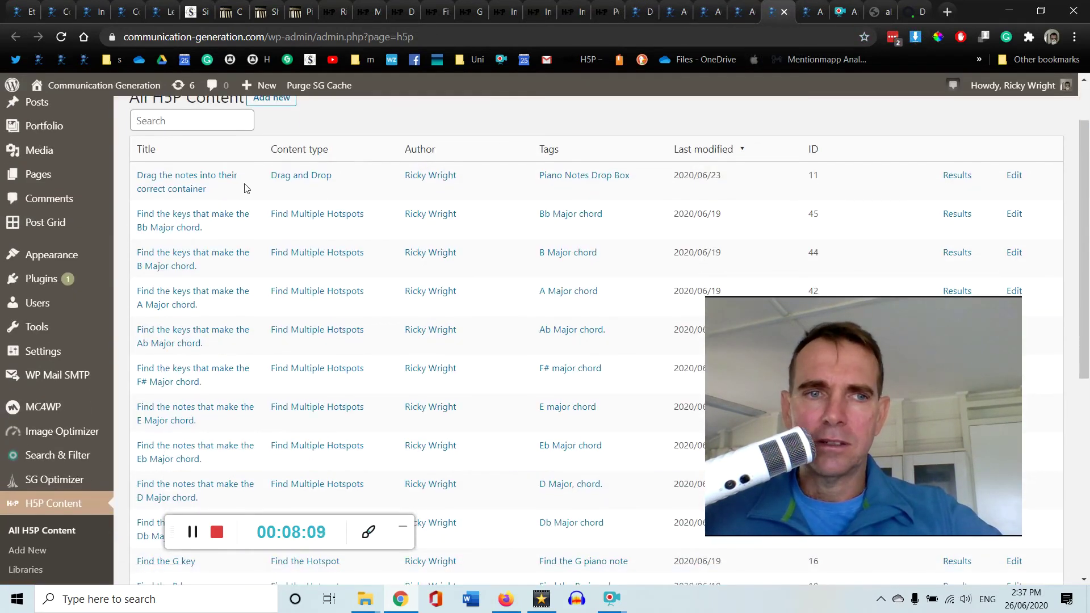
{"action": "right_click", "coordinate": [218, 254]}
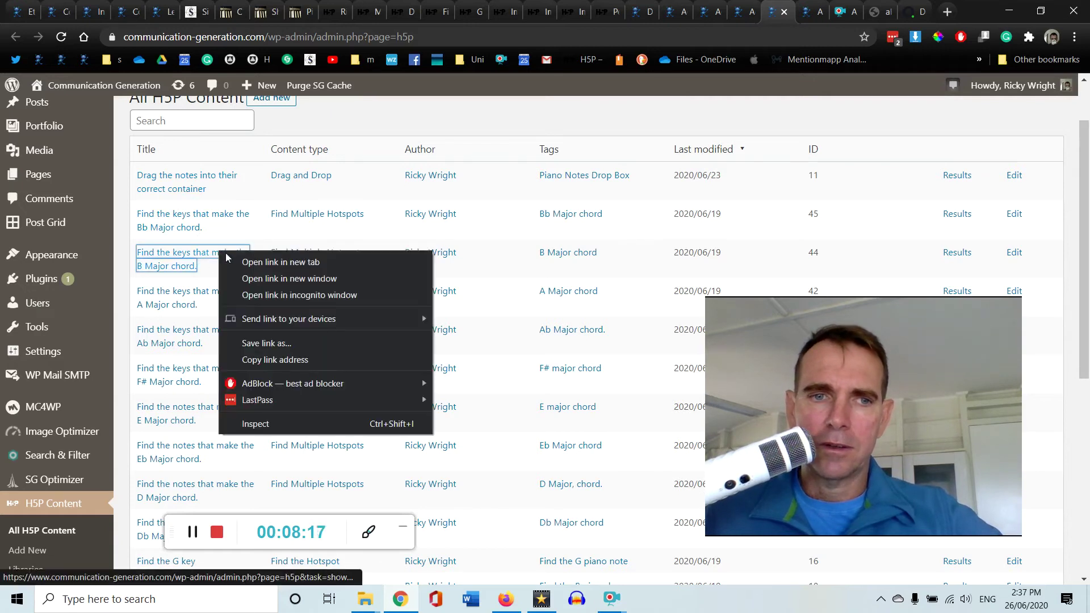
{"action": "left_click", "coordinate": [250, 262]}
{"action": "left_click", "coordinate": [776, 17]}
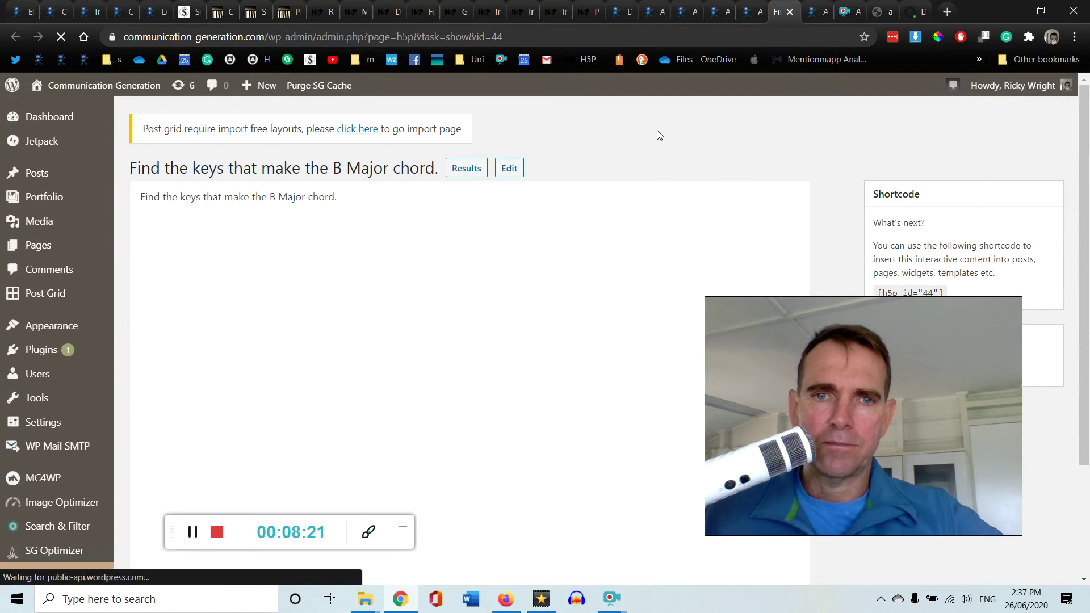
{"action": "scroll", "coordinate": [658, 132], "scroll_direction": "down", "scroll_amount": 3}
{"action": "scroll", "coordinate": [658, 132], "scroll_direction": "up", "scroll_amount": 3}
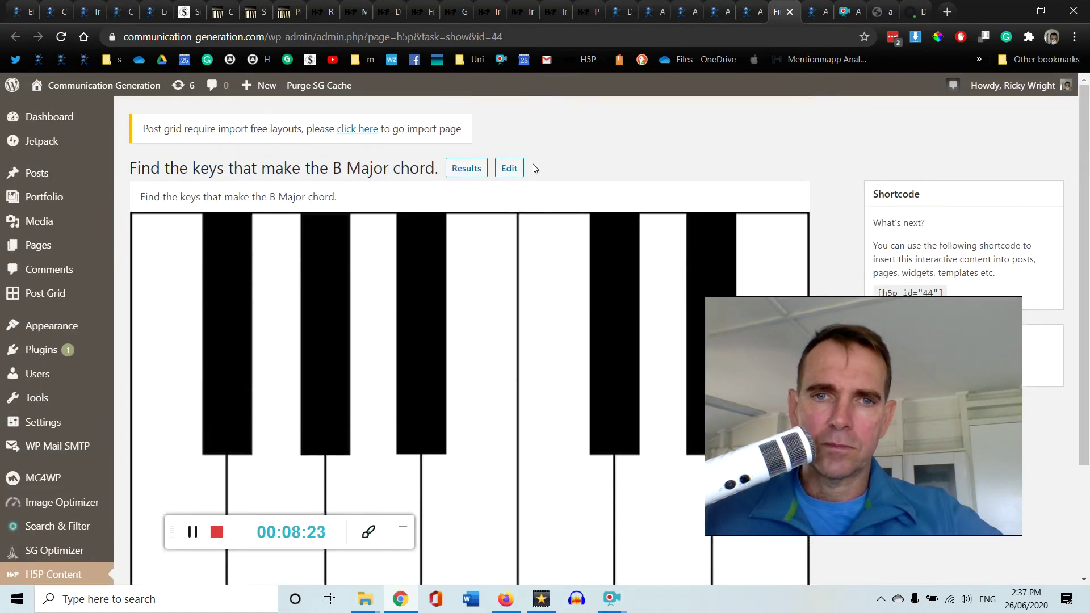
Open the B Major chord content for editing, review its background image settings, and go to its Hotspots step
{"action": "left_click", "coordinate": [508, 169]}
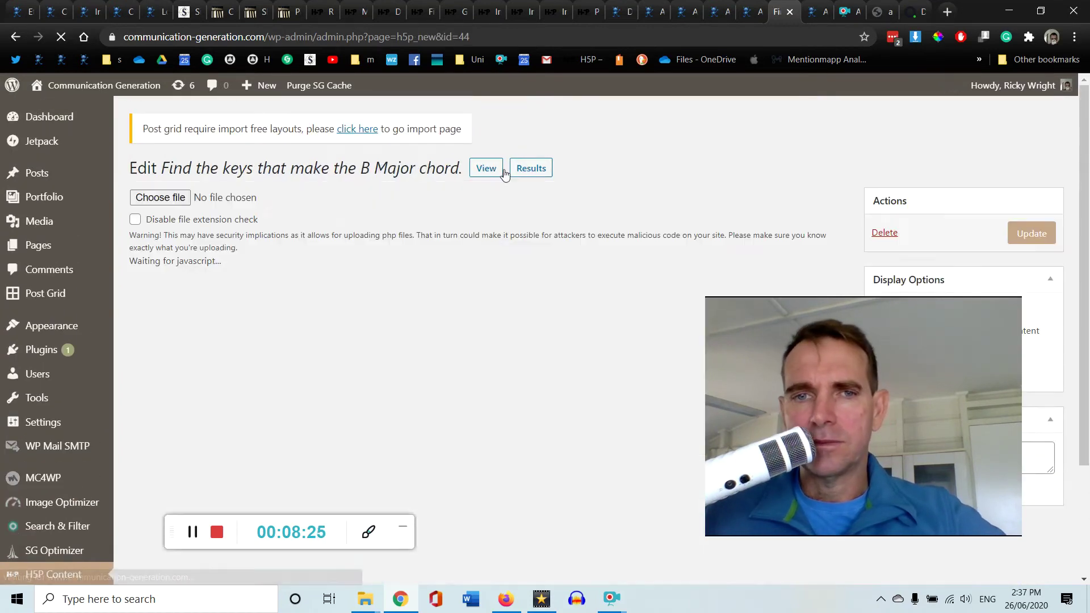
{"action": "scroll", "coordinate": [589, 176], "scroll_direction": "down", "scroll_amount": 1}
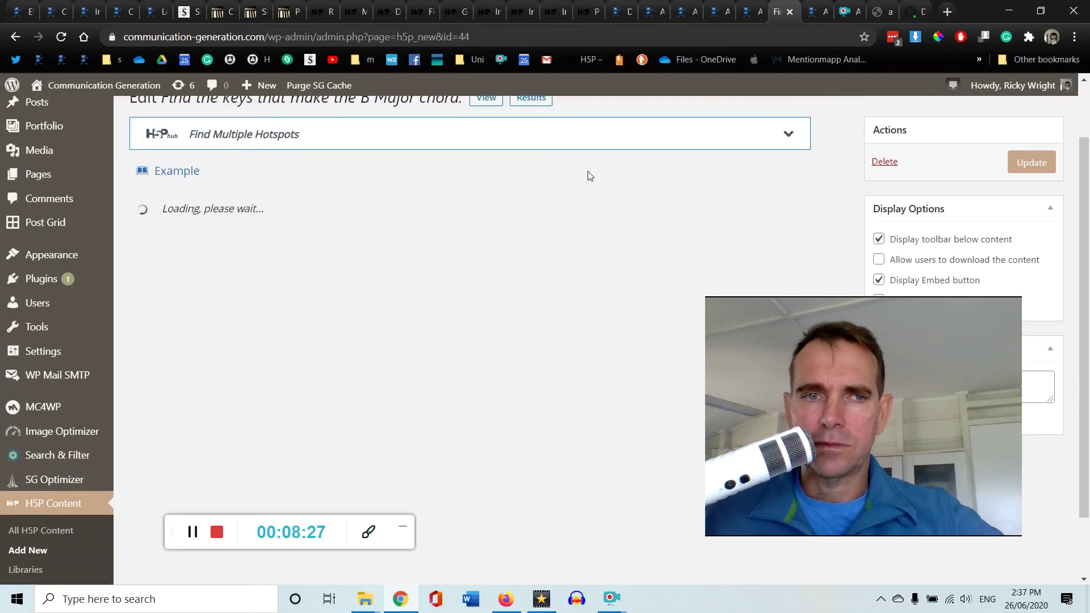
{"action": "scroll", "coordinate": [588, 176], "scroll_direction": "down", "scroll_amount": 2}
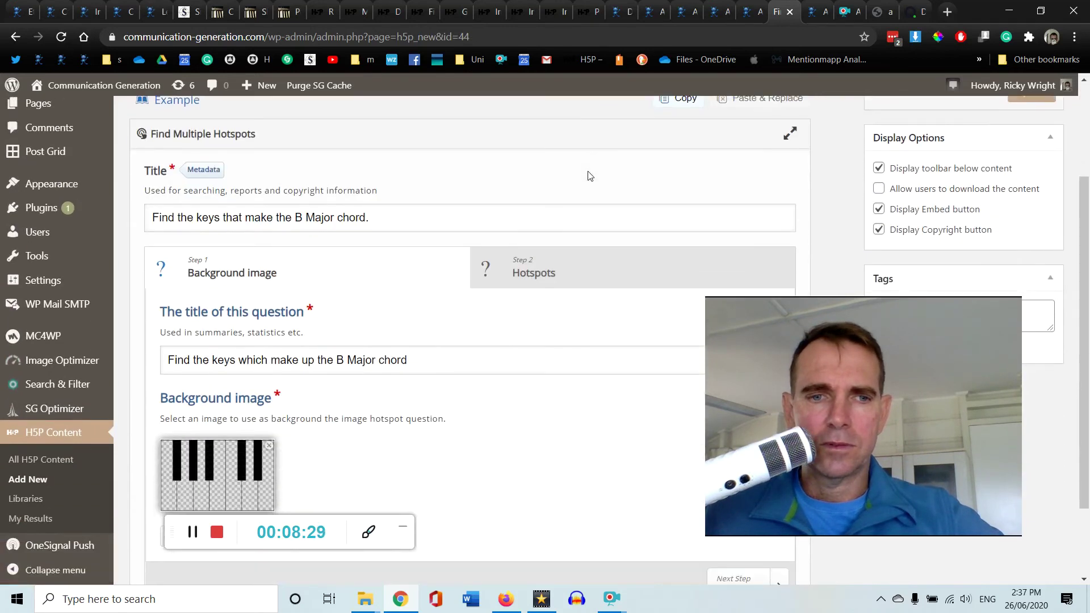
{"action": "scroll", "coordinate": [270, 300], "scroll_direction": "down", "scroll_amount": 1}
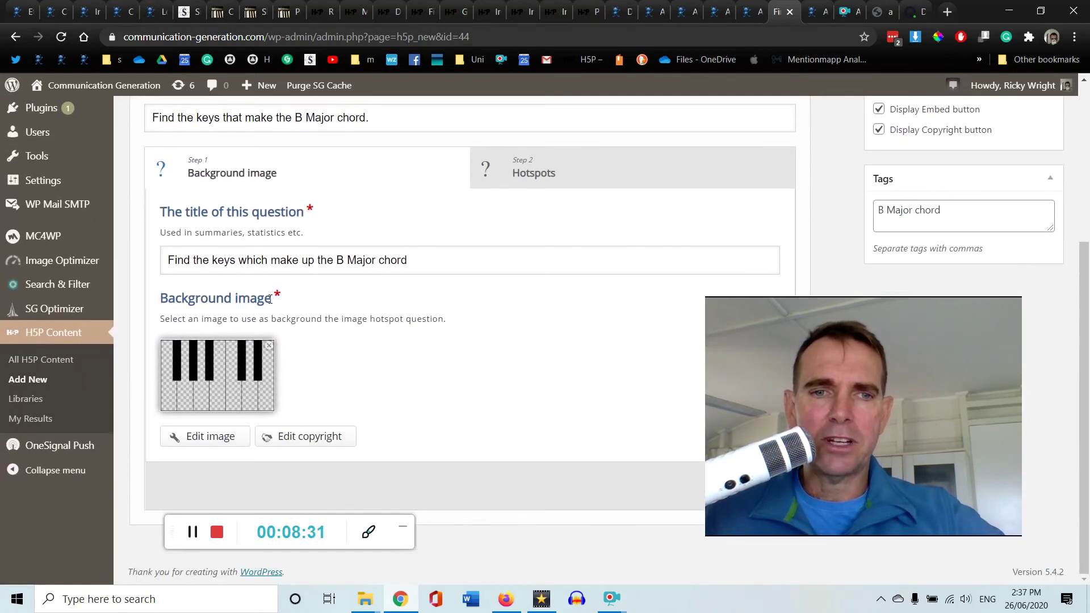
{"action": "left_click", "coordinate": [555, 183]}
{"action": "scroll", "coordinate": [528, 214], "scroll_direction": "down", "scroll_amount": 6}
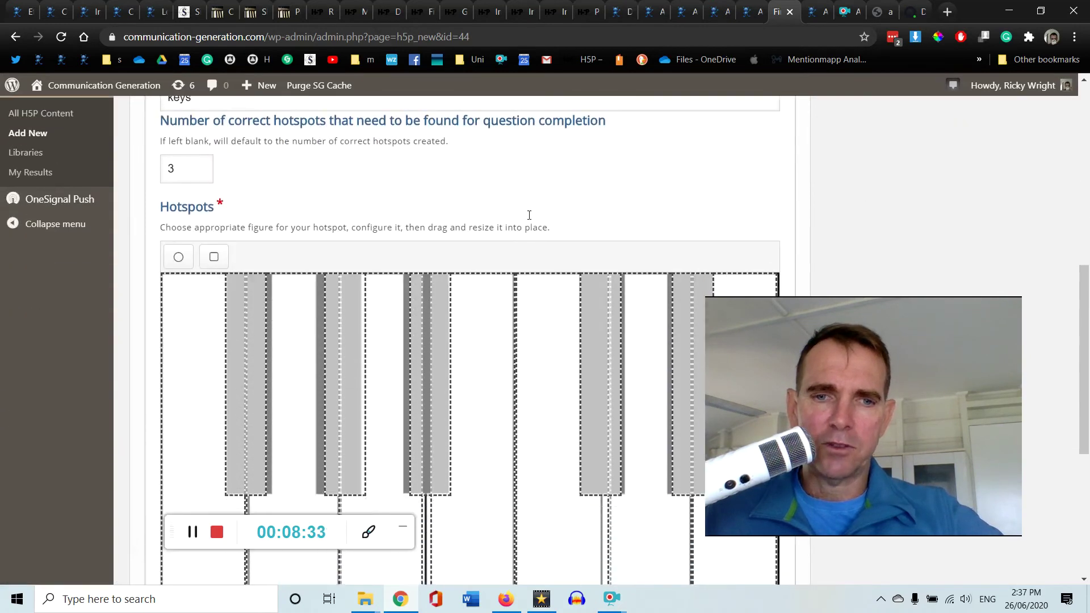
Add a rectangular hotspot to the keyboard image without marking it as correct, and select the first white key's hotspot
{"action": "left_click", "coordinate": [214, 150]}
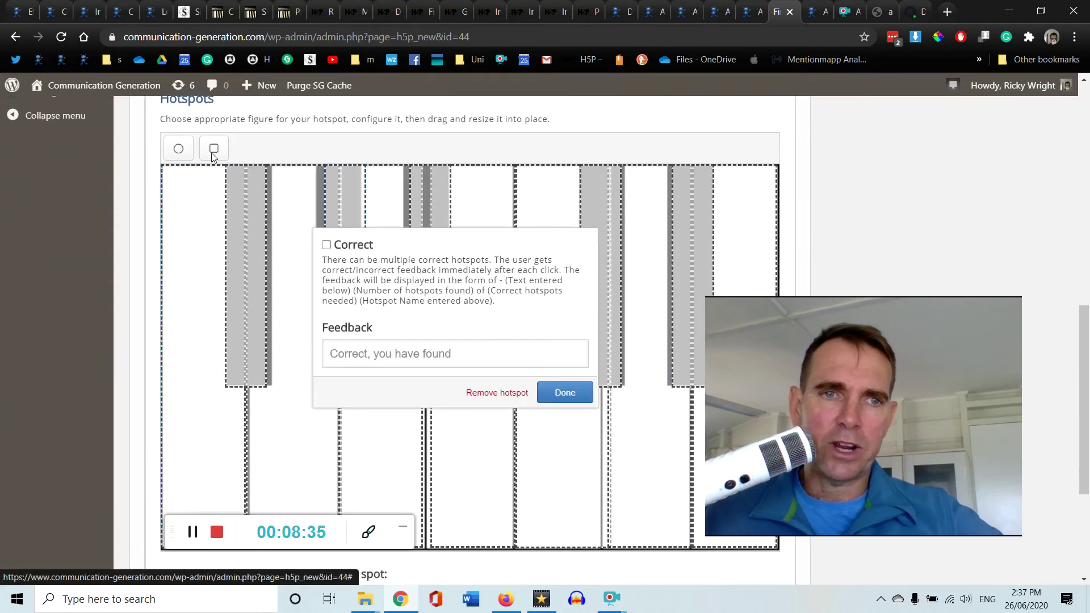
{"action": "left_click", "coordinate": [565, 398]}
{"action": "left_click", "coordinate": [199, 253]}
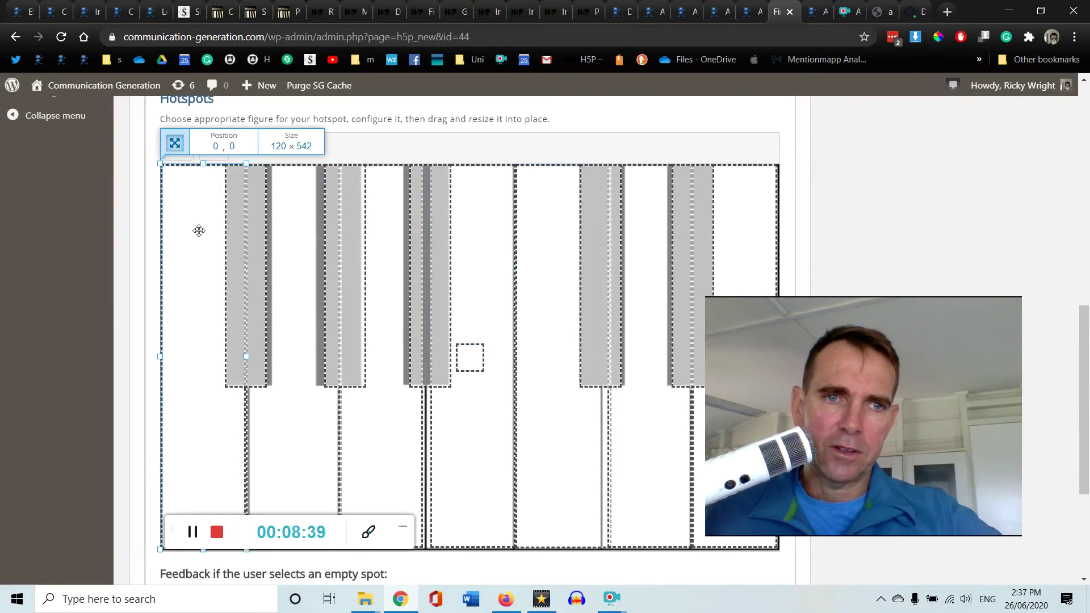
Add another rectangular hotspot over the fifth white key, sized about 100 × 160 at position 520, 140
{"action": "left_click", "coordinate": [219, 165]}
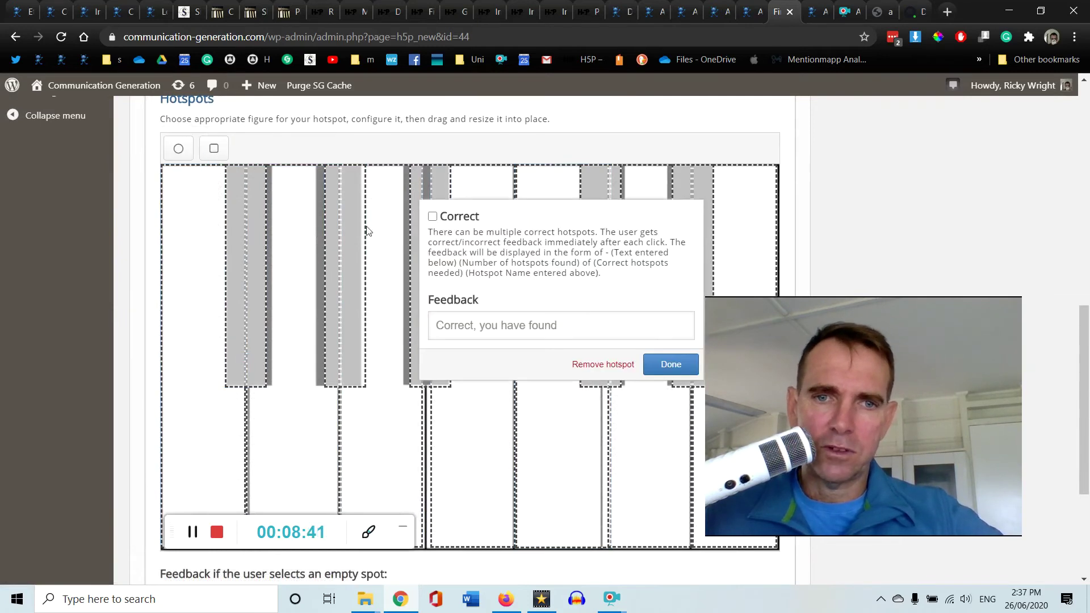
{"action": "left_click", "coordinate": [663, 362]}
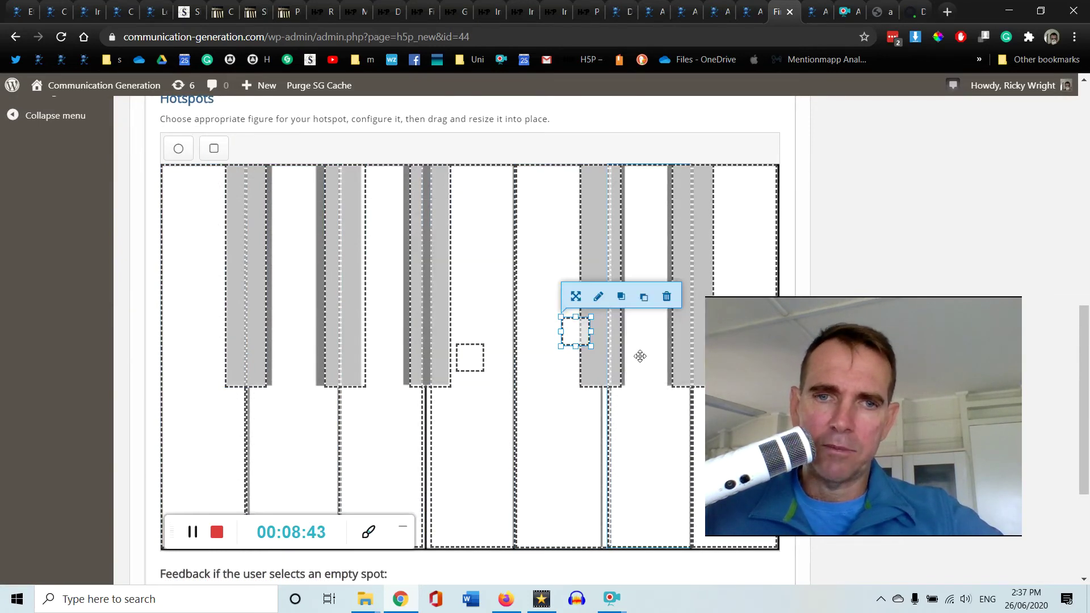
{"action": "left_click_drag", "start_coordinate": [574, 333], "coordinate": [601, 376]}
{"action": "left_click", "coordinate": [565, 313]}
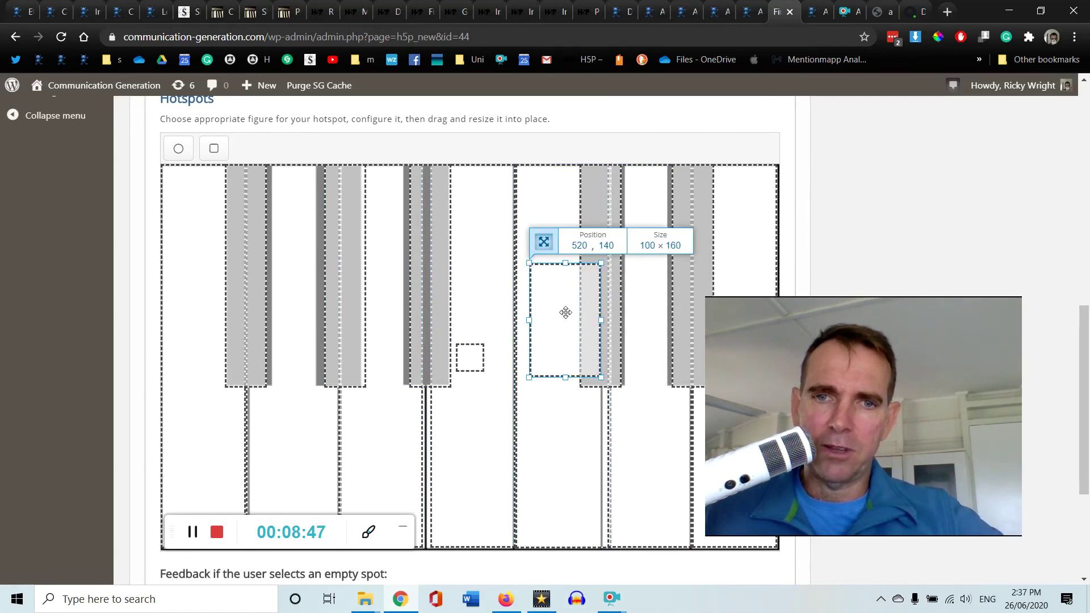
Mark the enlarged hotspot as correct and review the task description, hotspot name and required number of correct hotspots
{"action": "double_click", "coordinate": [567, 312]}
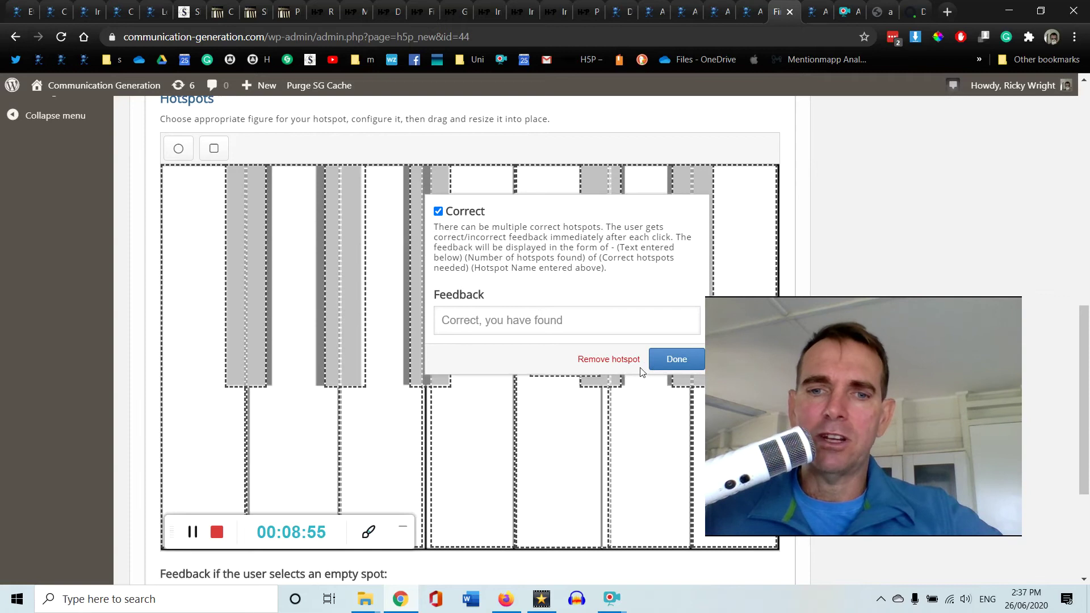
{"action": "left_click", "coordinate": [674, 359]}
{"action": "scroll", "coordinate": [349, 330], "scroll_direction": "up", "scroll_amount": 4}
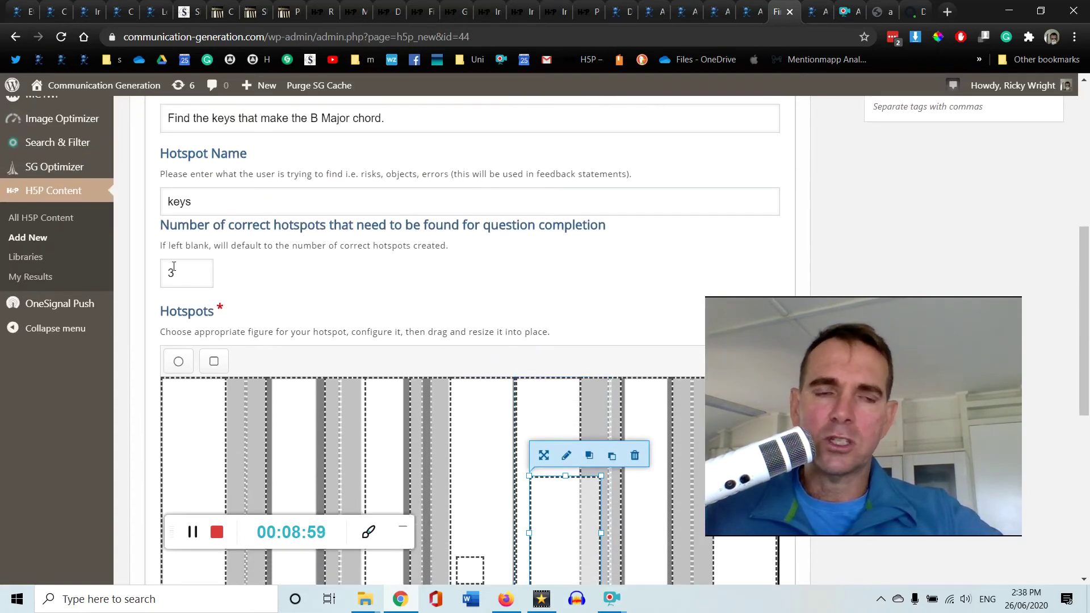
{"action": "scroll", "coordinate": [258, 269], "scroll_direction": "up", "scroll_amount": 3}
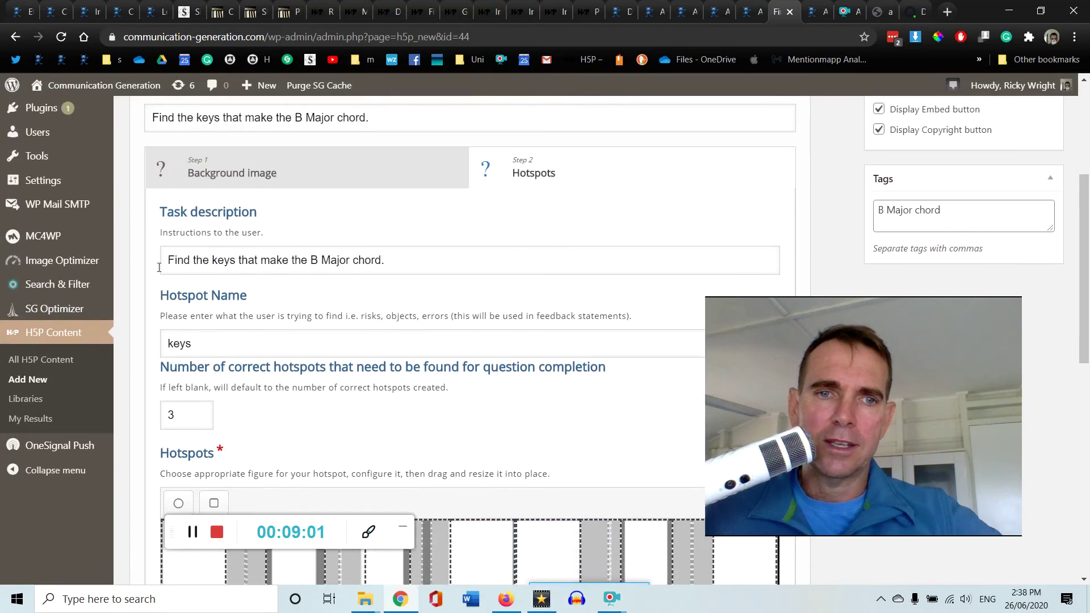
Reopen the B Major chord content for editing from the H5P content list and review its title, display options and tags
{"action": "scroll", "coordinate": [326, 246], "scroll_direction": "down", "scroll_amount": 4}
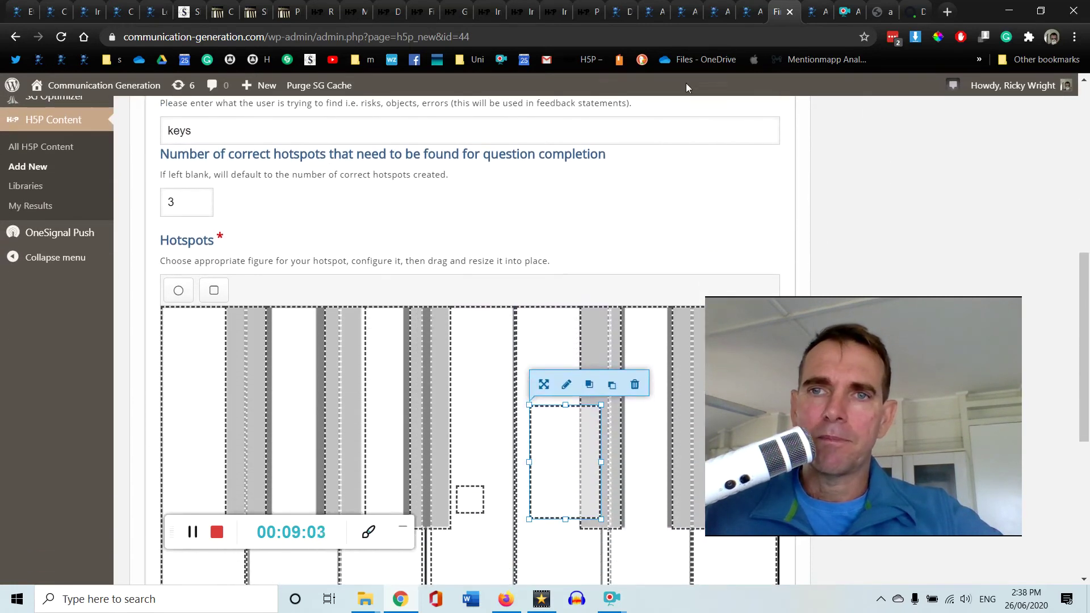
{"action": "left_click", "coordinate": [741, 17]}
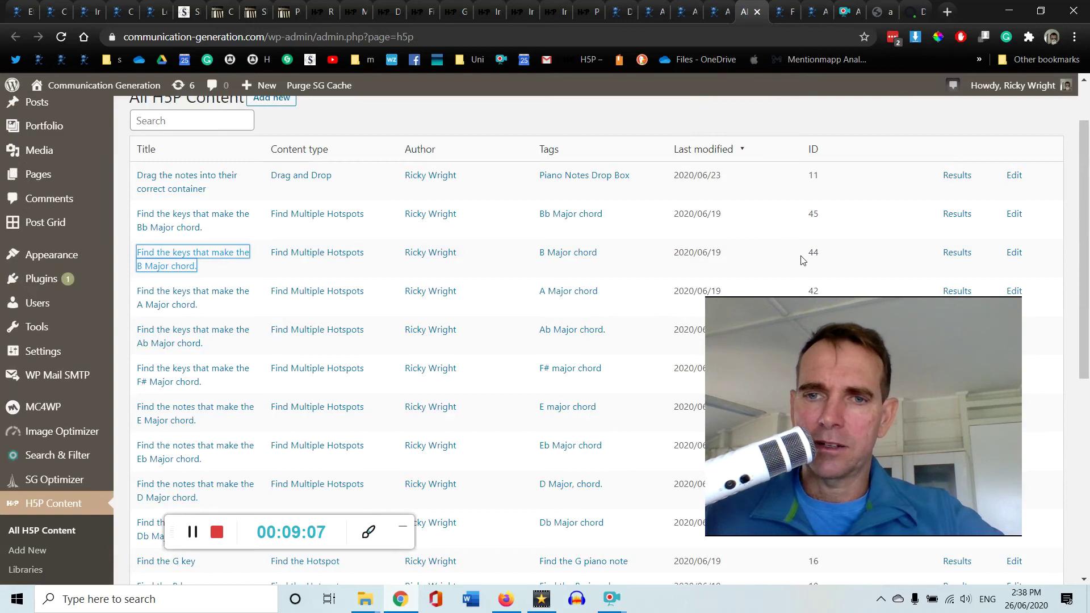
{"action": "left_click", "coordinate": [1014, 253]}
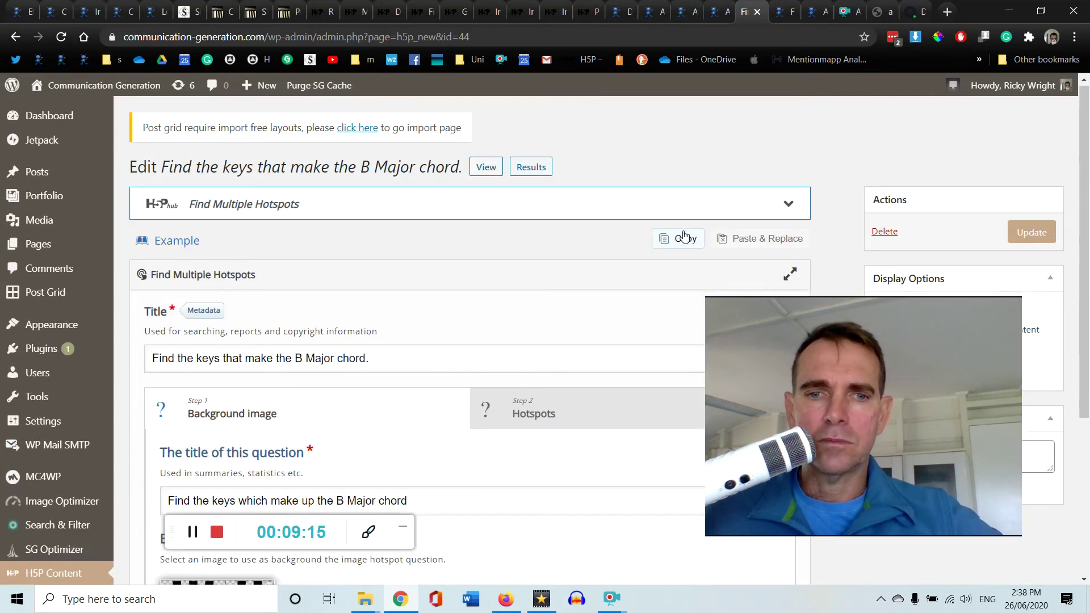
{"action": "scroll", "coordinate": [686, 237], "scroll_direction": "down", "scroll_amount": 2}
{"action": "scroll", "coordinate": [686, 236], "scroll_direction": "up", "scroll_amount": 1}
{"action": "scroll", "coordinate": [824, 215], "scroll_direction": "down", "scroll_amount": 1}
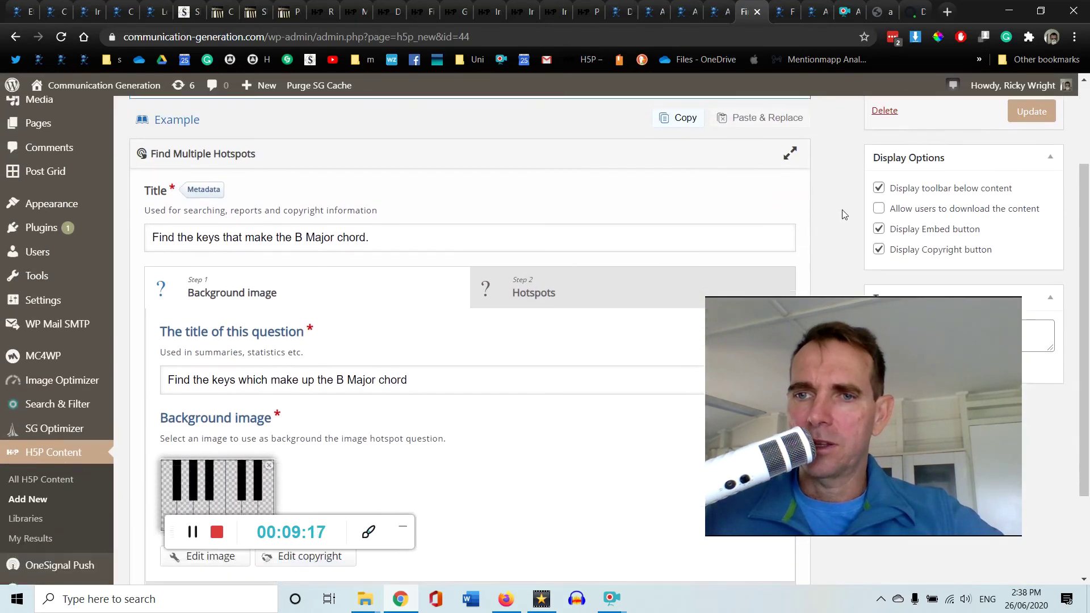
{"action": "left_click_drag", "start_coordinate": [943, 308], "coordinate": [883, 386]}
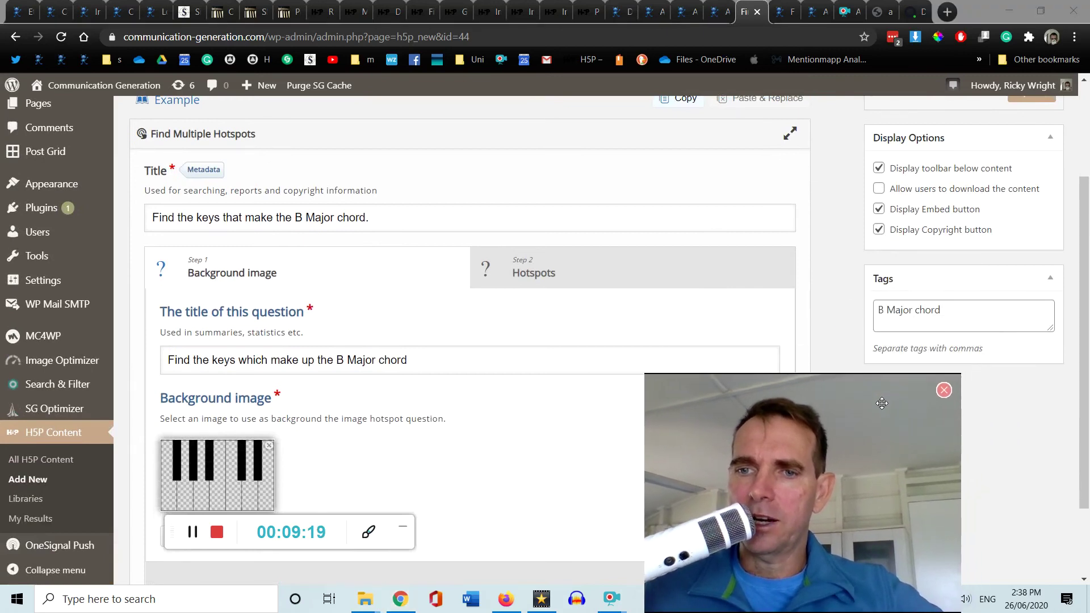
{"action": "scroll", "coordinate": [1004, 208], "scroll_direction": "up", "scroll_amount": 1}
Update the B Major chord content and select its shortcode [h5p id="44"] on the resulting content page
{"action": "left_click", "coordinate": [1032, 163]}
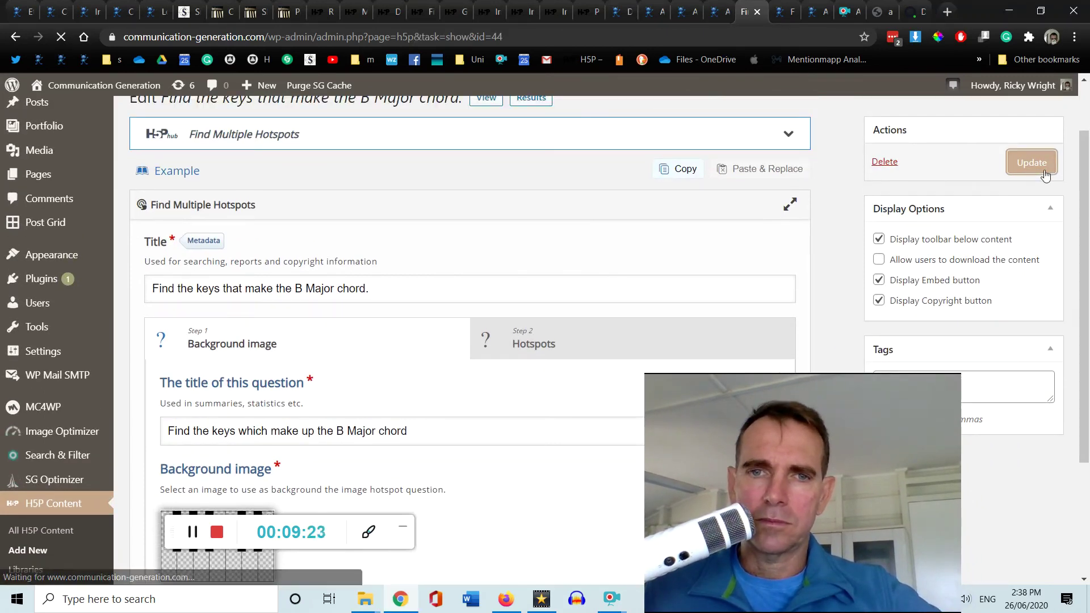
{"action": "scroll", "coordinate": [833, 179], "scroll_direction": "down", "scroll_amount": 2}
{"action": "scroll", "coordinate": [834, 180], "scroll_direction": "down", "scroll_amount": 1}
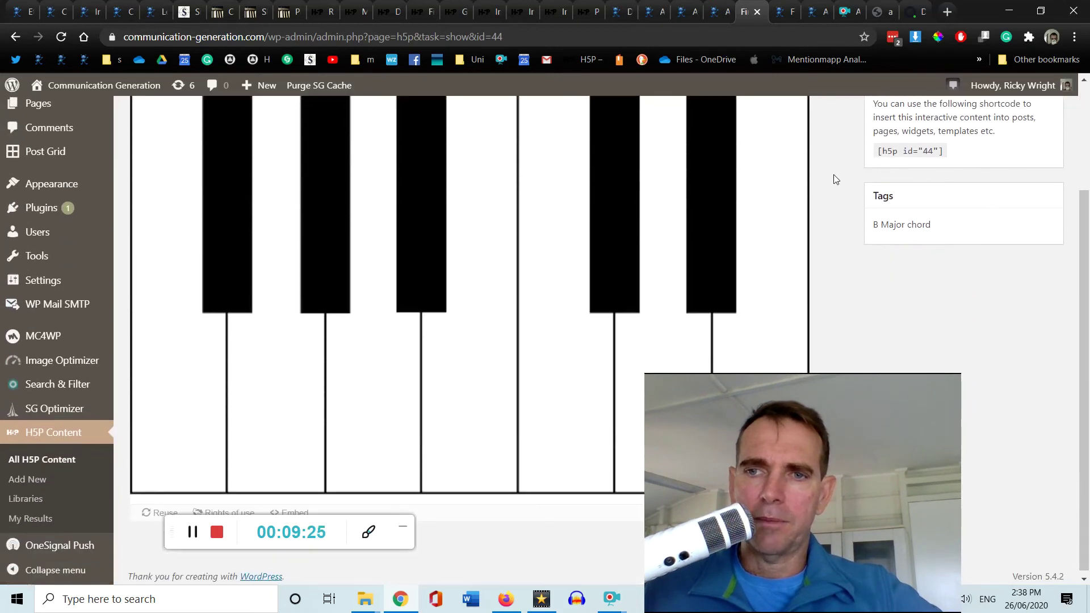
{"action": "left_click_drag", "start_coordinate": [878, 151], "coordinate": [954, 156]}
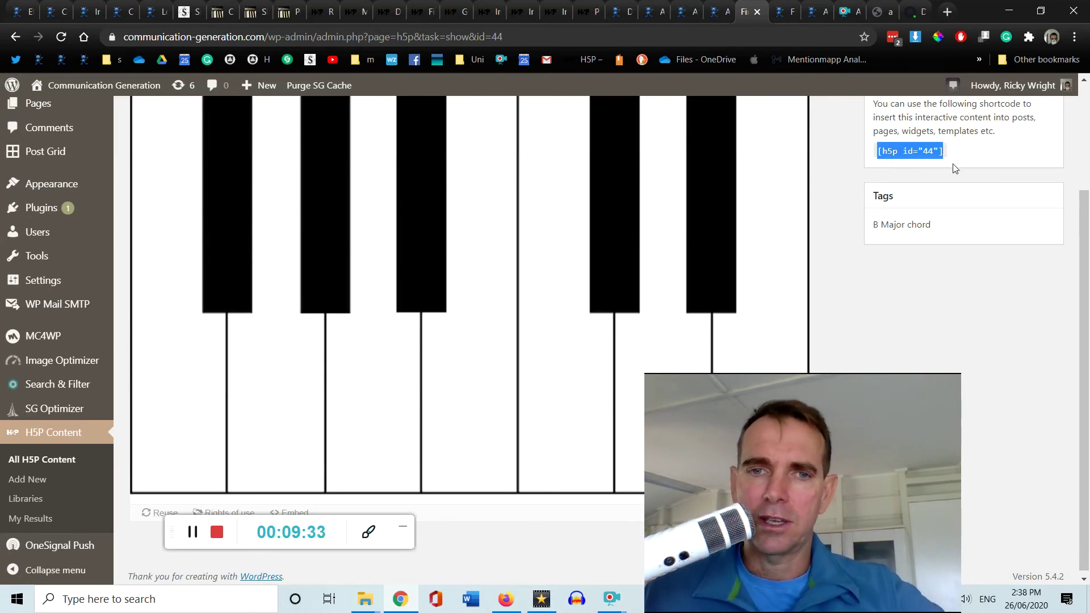
{"action": "scroll", "coordinate": [843, 180], "scroll_direction": "up", "scroll_amount": 3}
{"action": "scroll", "coordinate": [762, 197], "scroll_direction": "down", "scroll_amount": 3}
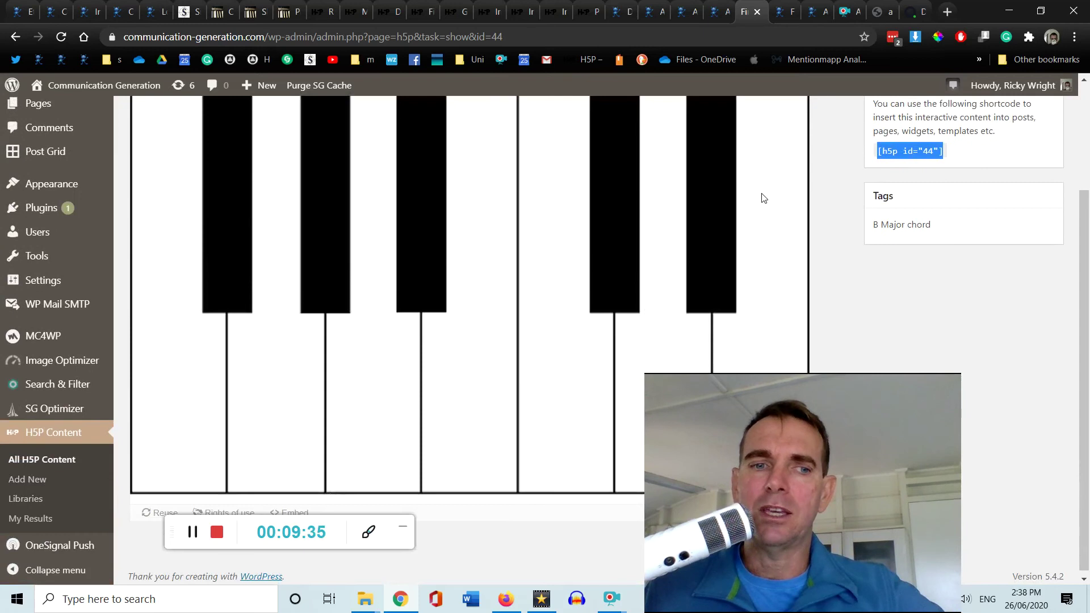
{"action": "scroll", "coordinate": [764, 198], "scroll_direction": "up", "scroll_amount": 3}
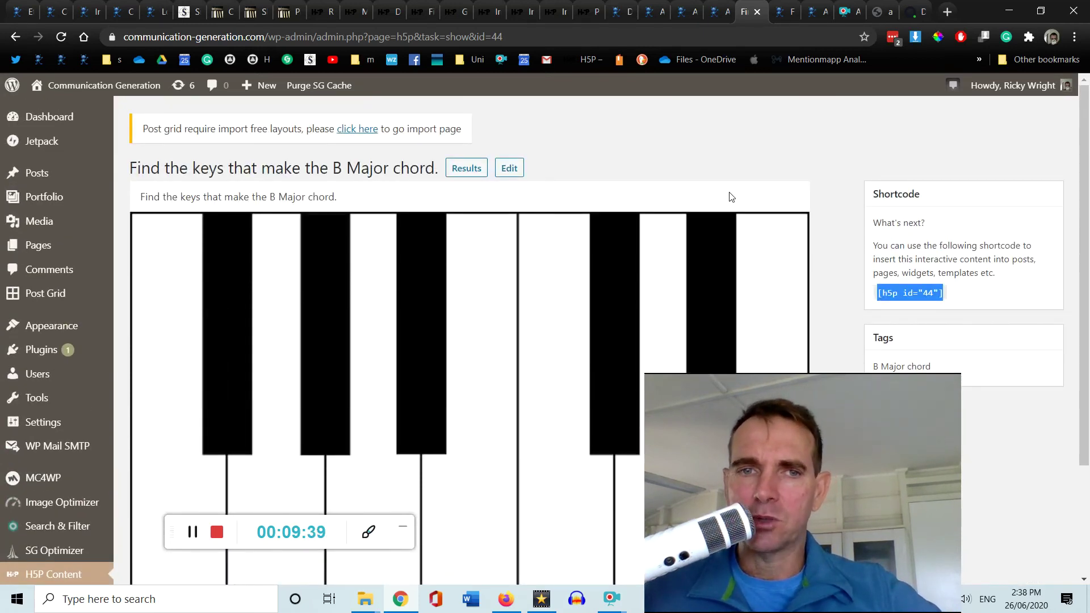
Reopen the B Major chord content in the editor and copy the whole content to the clipboard
{"action": "scroll", "coordinate": [559, 182], "scroll_direction": "down", "scroll_amount": 1}
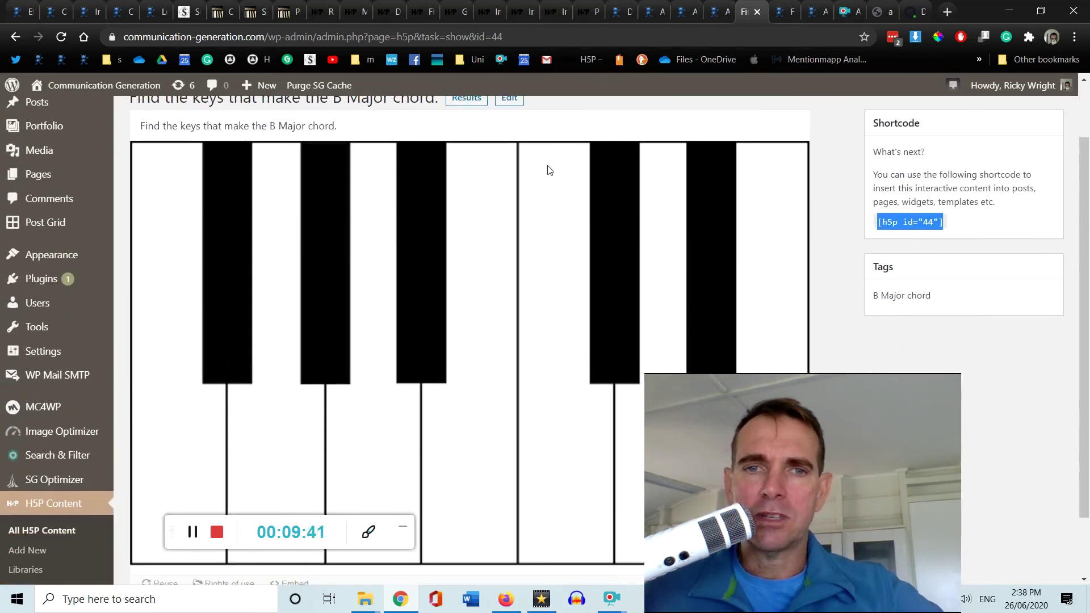
{"action": "left_click", "coordinate": [514, 100]}
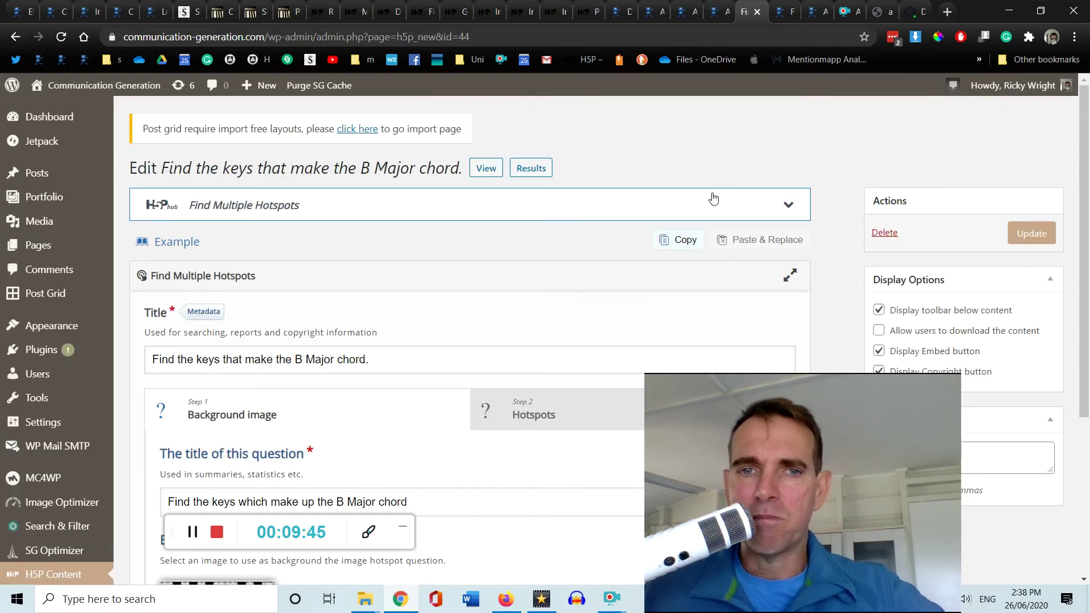
{"action": "left_click", "coordinate": [684, 240]}
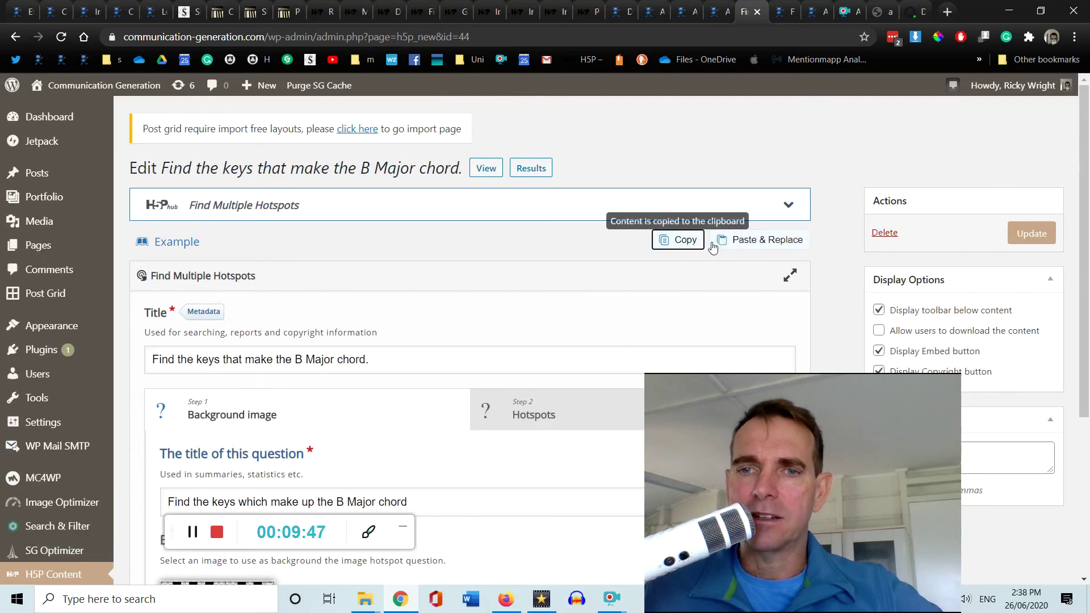
Start a new H5P content item in a separate browser tab and paste the copied Find Multiple Hotspots content into it
{"action": "scroll", "coordinate": [159, 323], "scroll_direction": "down", "scroll_amount": 1}
{"action": "scroll", "coordinate": [159, 322], "scroll_direction": "down", "scroll_amount": 1}
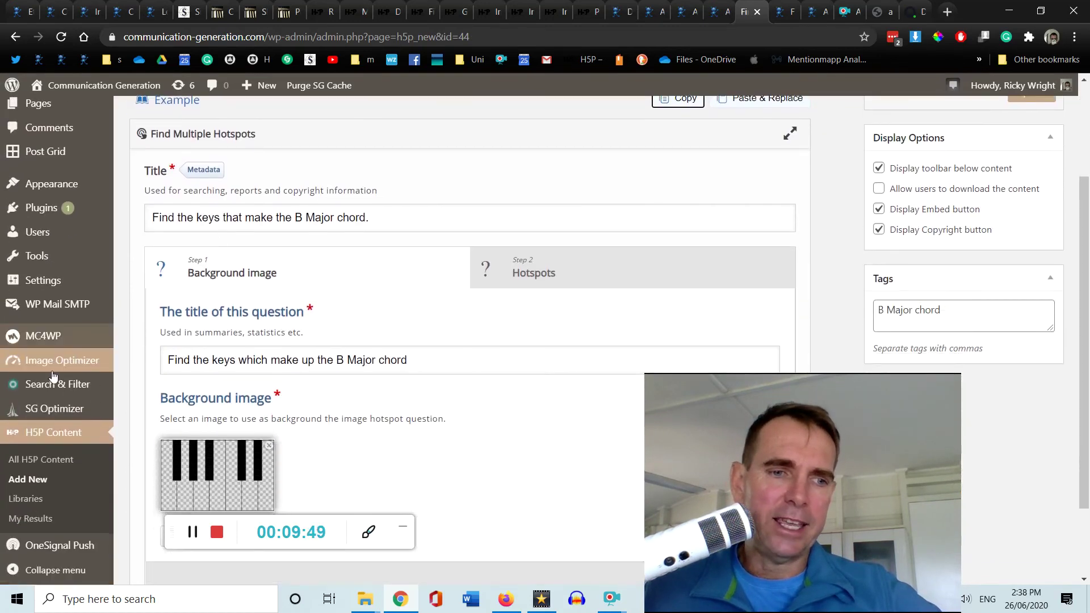
{"action": "right_click", "coordinate": [39, 478]}
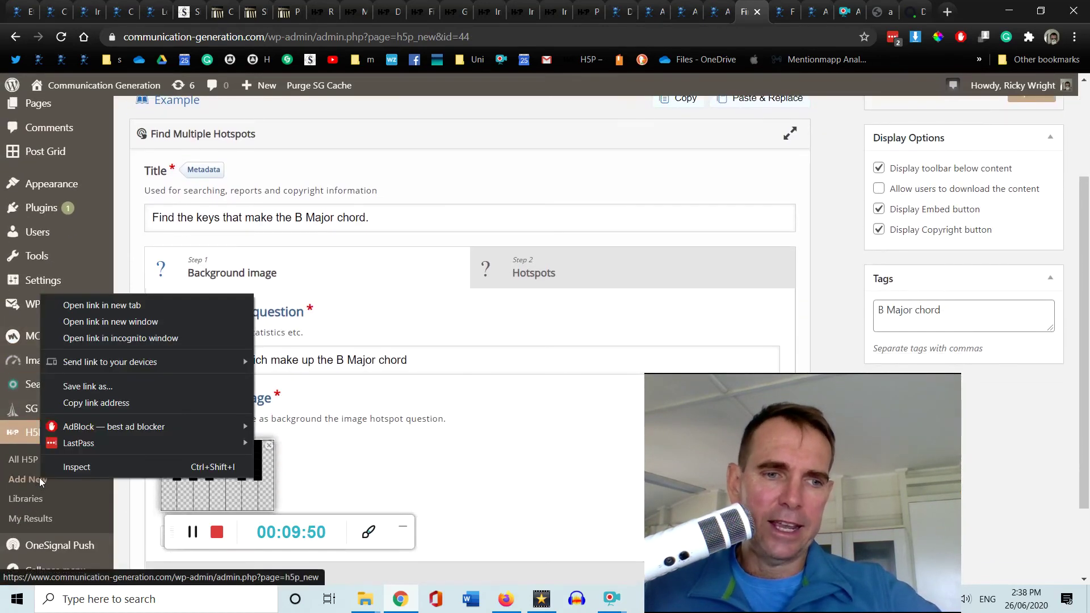
{"action": "left_click", "coordinate": [107, 306]}
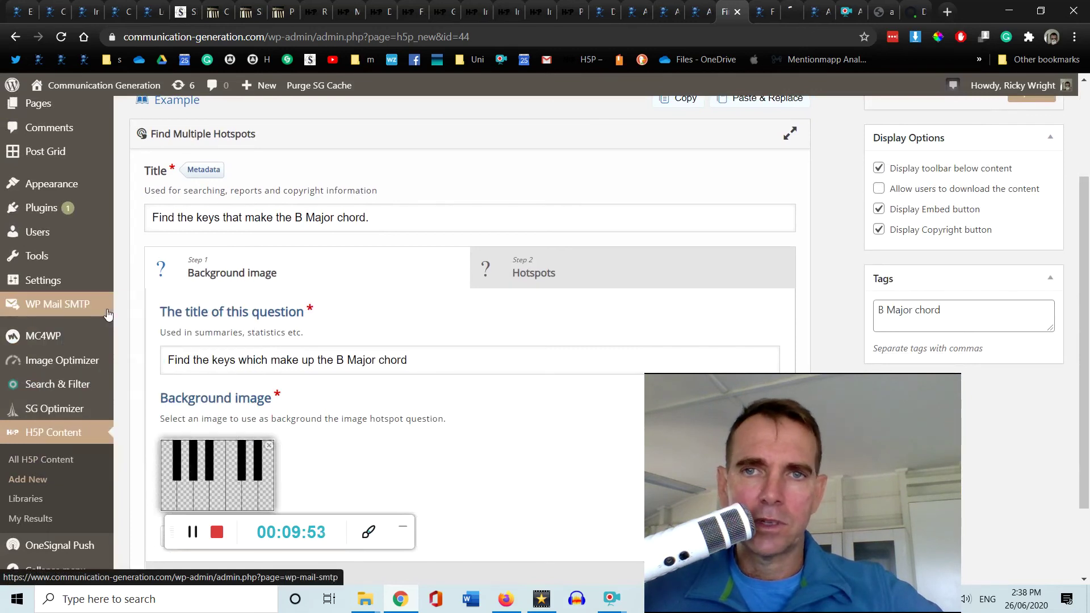
{"action": "left_click", "coordinate": [790, 13]}
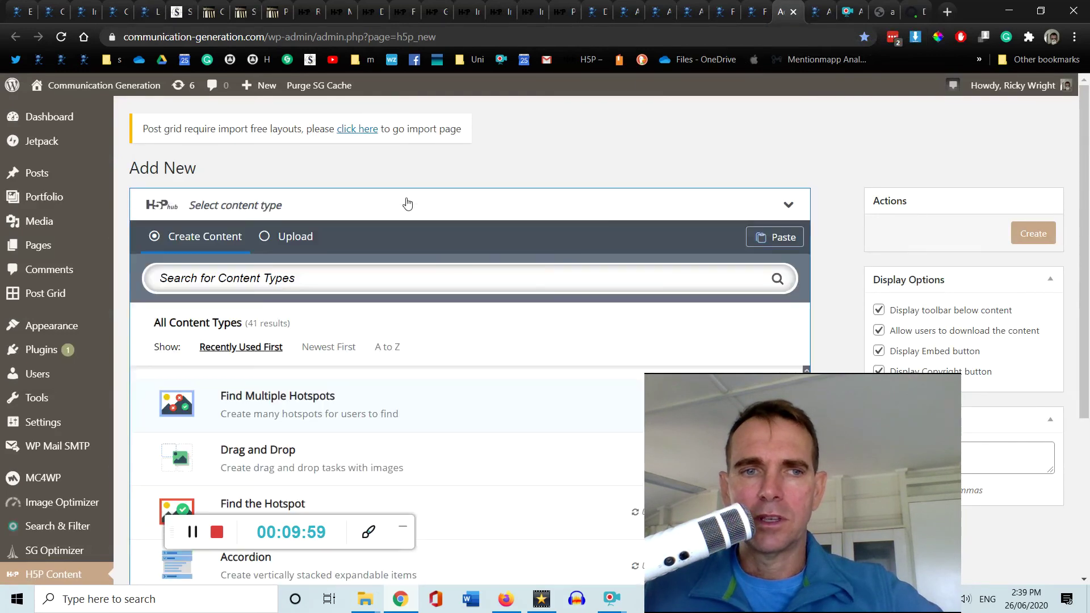
{"action": "scroll", "coordinate": [632, 268], "scroll_direction": "down", "scroll_amount": 2}
{"action": "scroll", "coordinate": [570, 288], "scroll_direction": "up", "scroll_amount": 2}
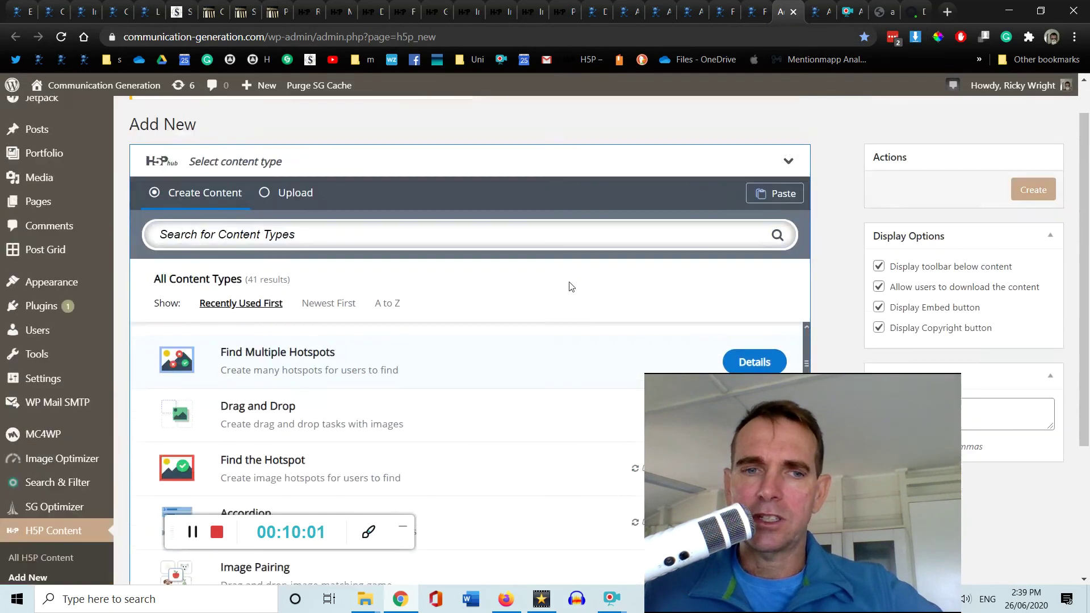
{"action": "scroll", "coordinate": [436, 382], "scroll_direction": "down", "scroll_amount": 2}
{"action": "left_click", "coordinate": [765, 238]}
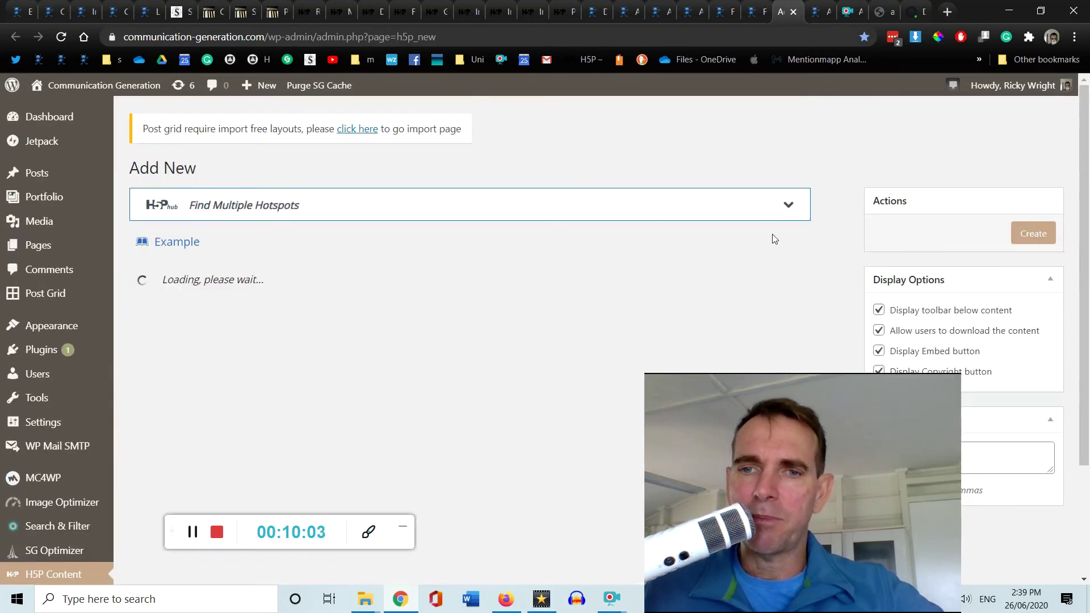
In the pasted content's Hotspots step, mark the fourth black key's hotspot, with the feedback C#, as correct
{"action": "scroll", "coordinate": [646, 268], "scroll_direction": "down", "scroll_amount": 4}
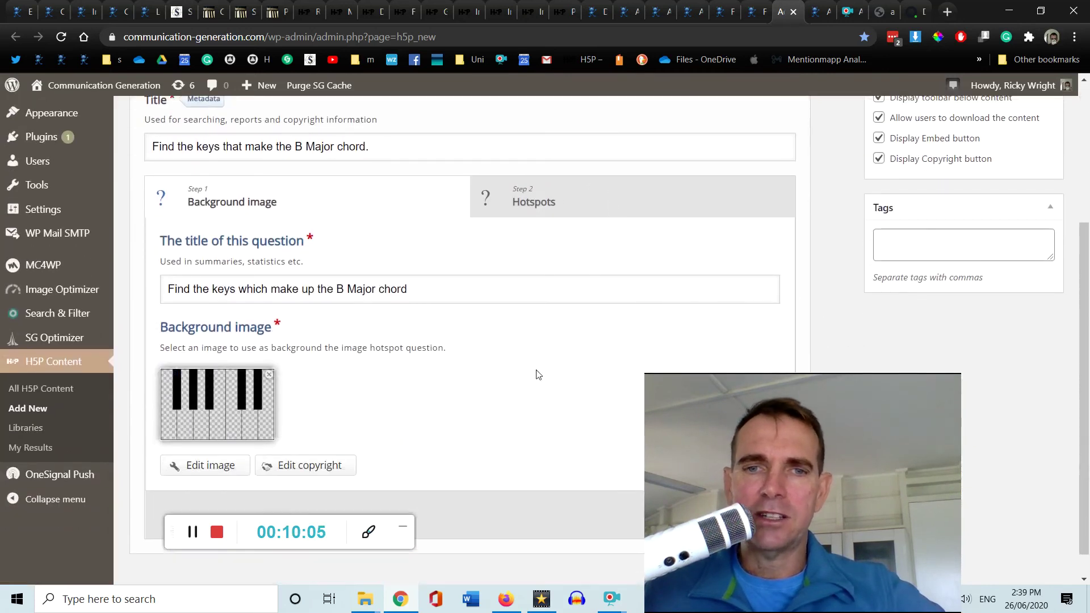
{"action": "scroll", "coordinate": [386, 420], "scroll_direction": "down", "scroll_amount": 1}
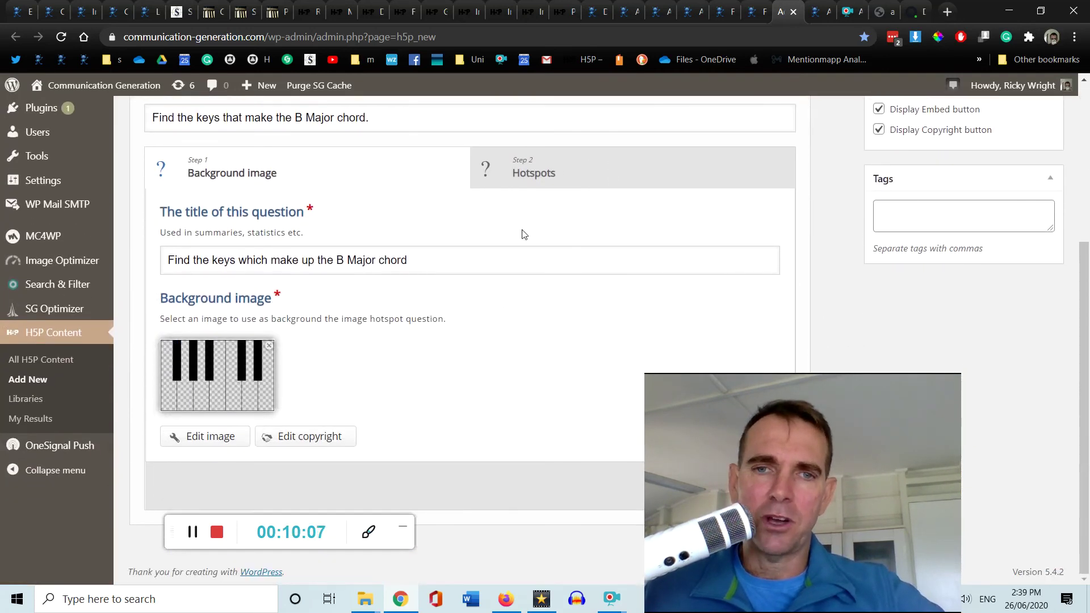
{"action": "left_click", "coordinate": [565, 183]}
{"action": "scroll", "coordinate": [584, 274], "scroll_direction": "down", "scroll_amount": 7}
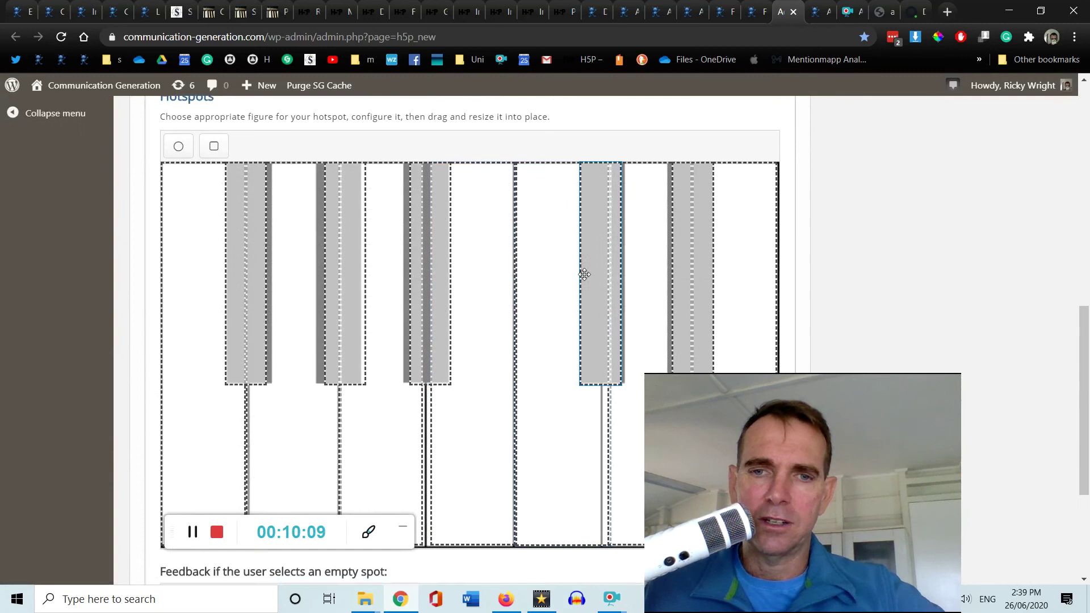
{"action": "scroll", "coordinate": [584, 275], "scroll_direction": "down", "scroll_amount": 3}
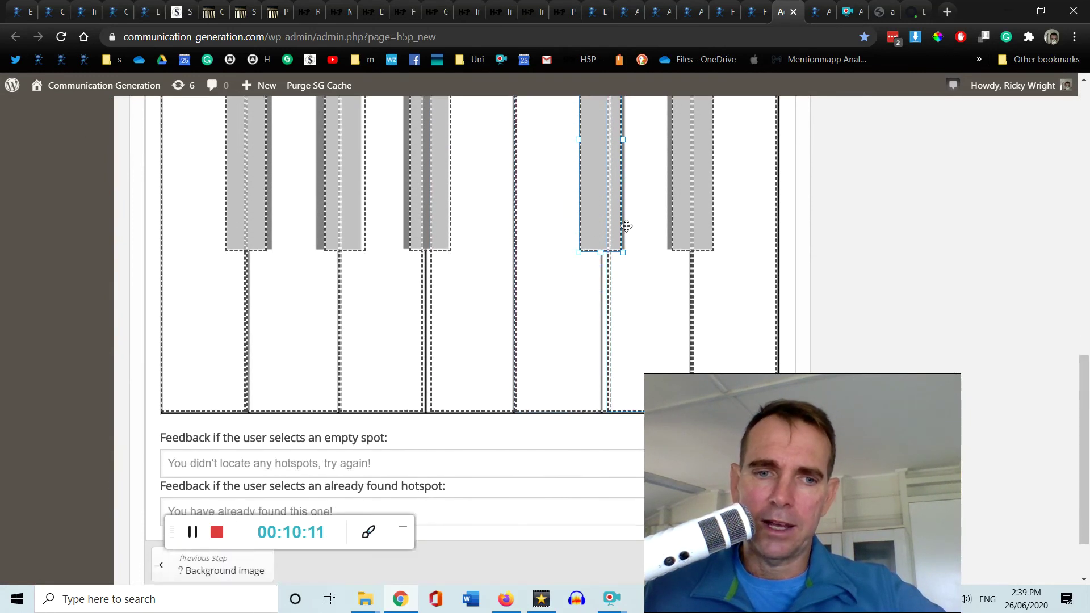
{"action": "scroll", "coordinate": [625, 226], "scroll_direction": "up", "scroll_amount": 3}
{"action": "double_click", "coordinate": [606, 295]}
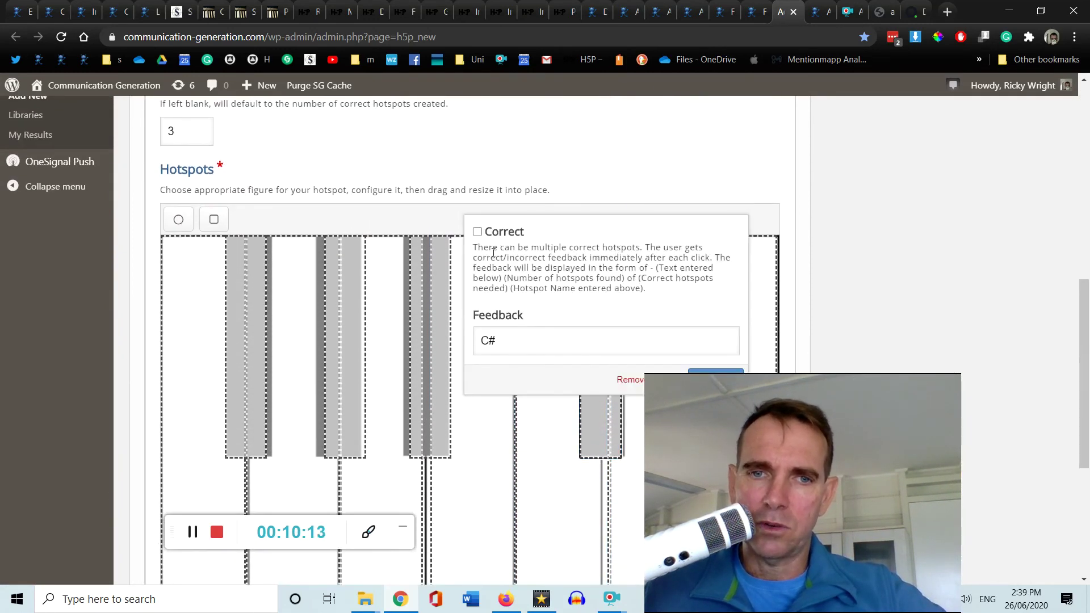
{"action": "left_click", "coordinate": [477, 231]}
{"action": "scroll", "coordinate": [676, 244], "scroll_direction": "down", "scroll_amount": 1}
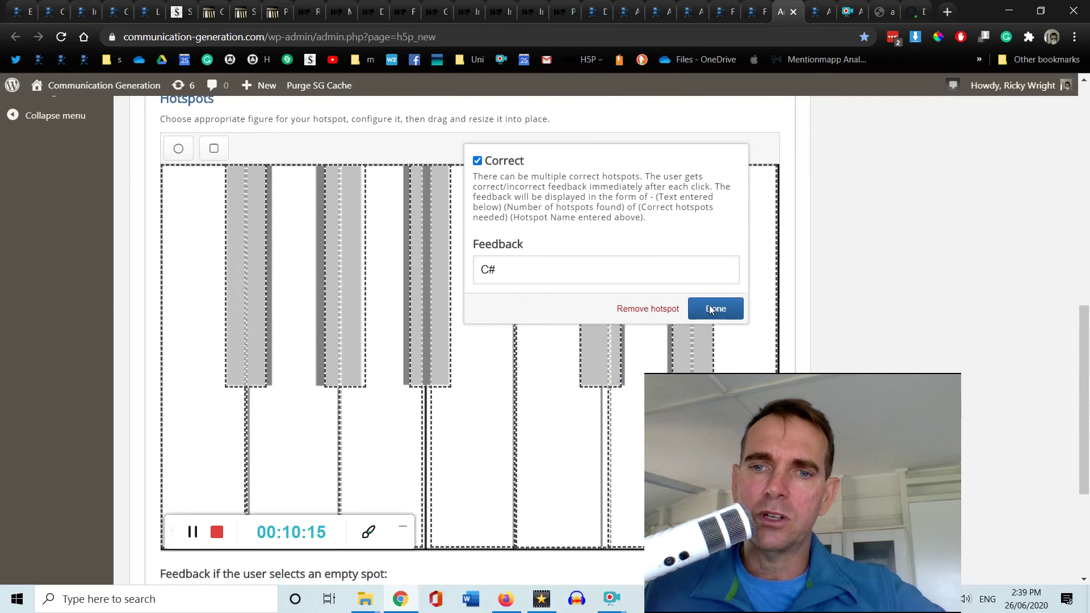
Review the pasted content's task description, hotspot settings, display options and create action
{"action": "scroll", "coordinate": [874, 228], "scroll_direction": "up", "scroll_amount": 4}
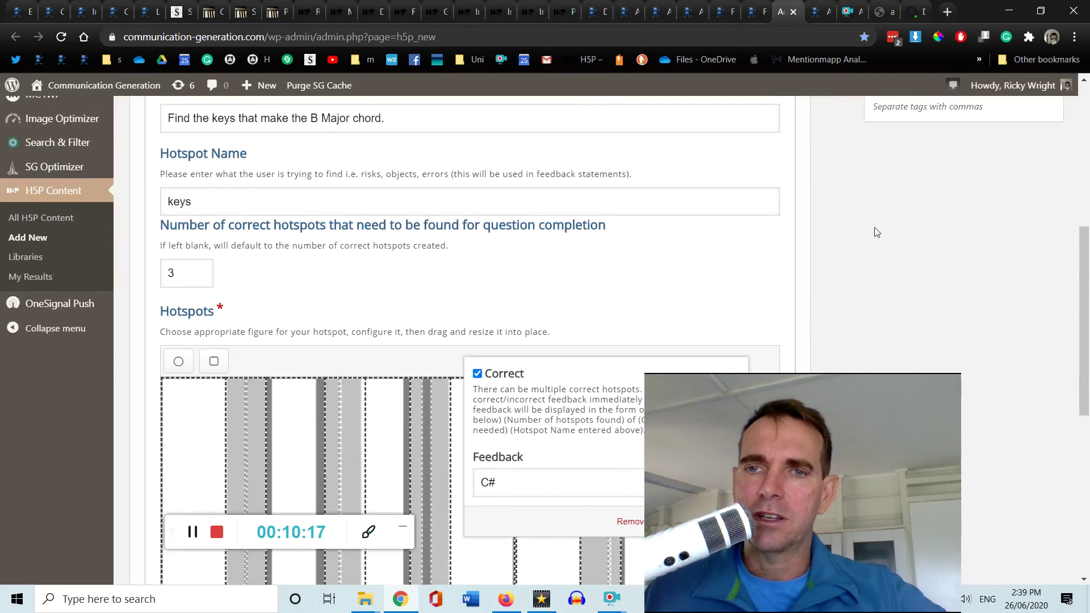
{"action": "scroll", "coordinate": [880, 233], "scroll_direction": "down", "scroll_amount": 3}
{"action": "scroll", "coordinate": [878, 232], "scroll_direction": "up", "scroll_amount": 5}
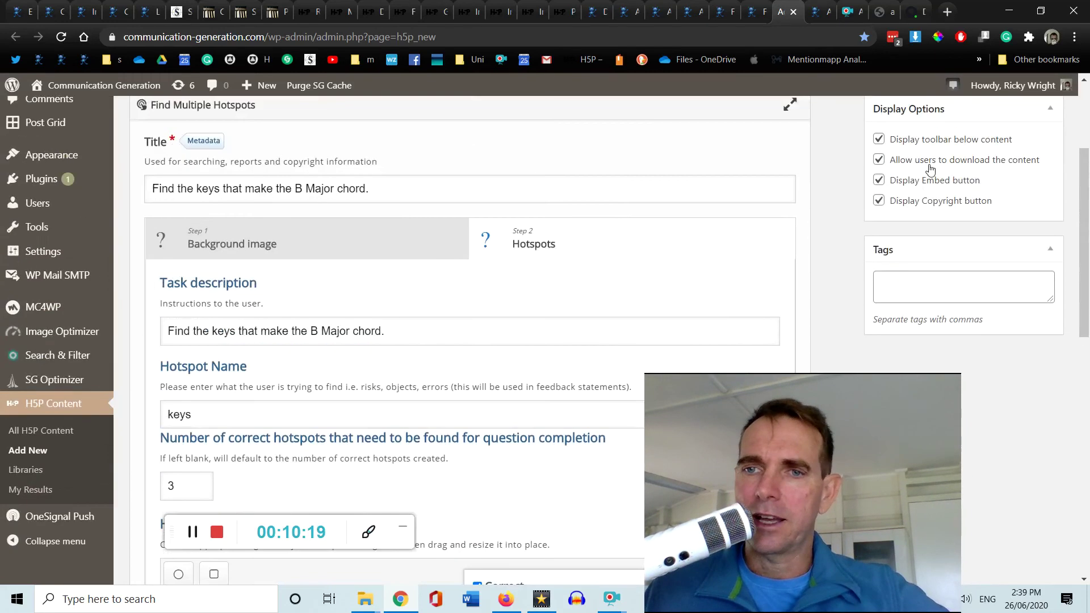
{"action": "scroll", "coordinate": [891, 192], "scroll_direction": "up", "scroll_amount": 2}
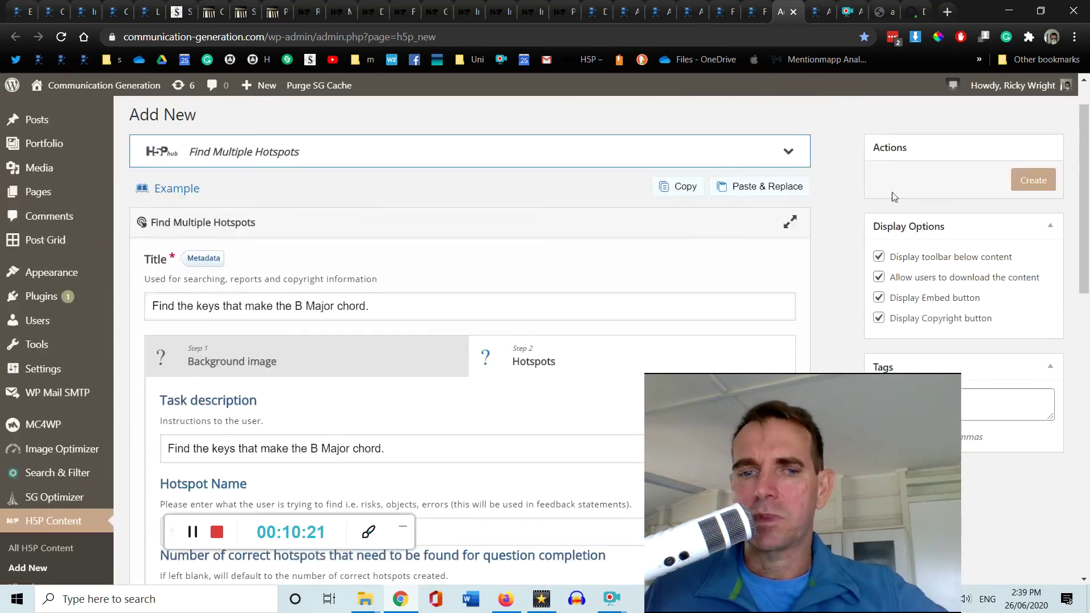
{"action": "scroll", "coordinate": [704, 241], "scroll_direction": "down", "scroll_amount": 5}
{"action": "scroll", "coordinate": [704, 241], "scroll_direction": "down", "scroll_amount": 3}
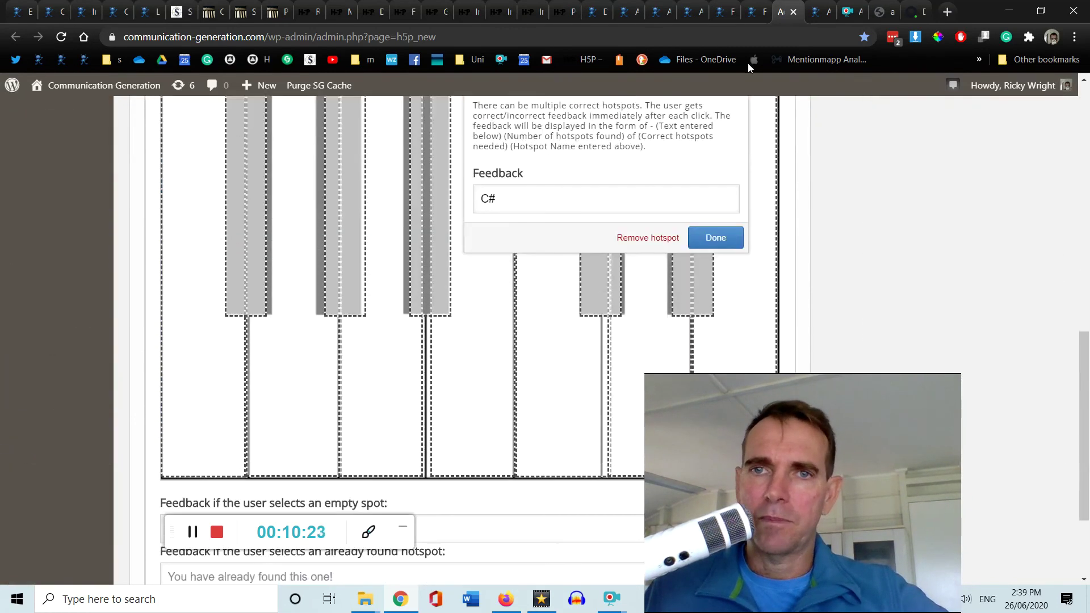
Switch to the piano-lessons-info.com C chords quiz page and select the embed code of the Cm7 chord quiz
{"action": "left_click", "coordinate": [656, 15]}
{"action": "left_click", "coordinate": [624, 12]}
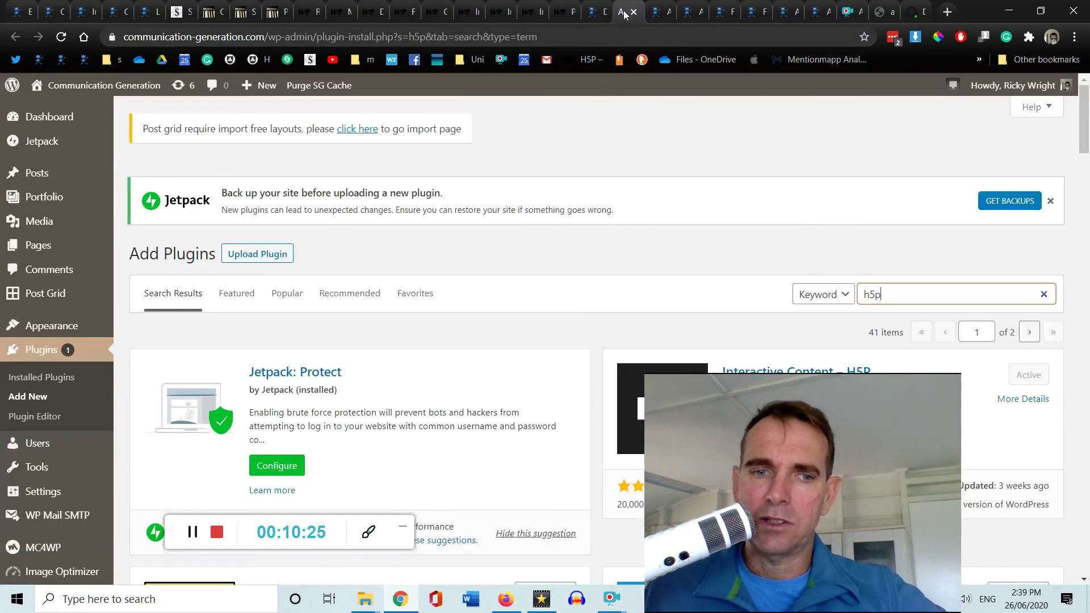
{"action": "left_click", "coordinate": [711, 13]}
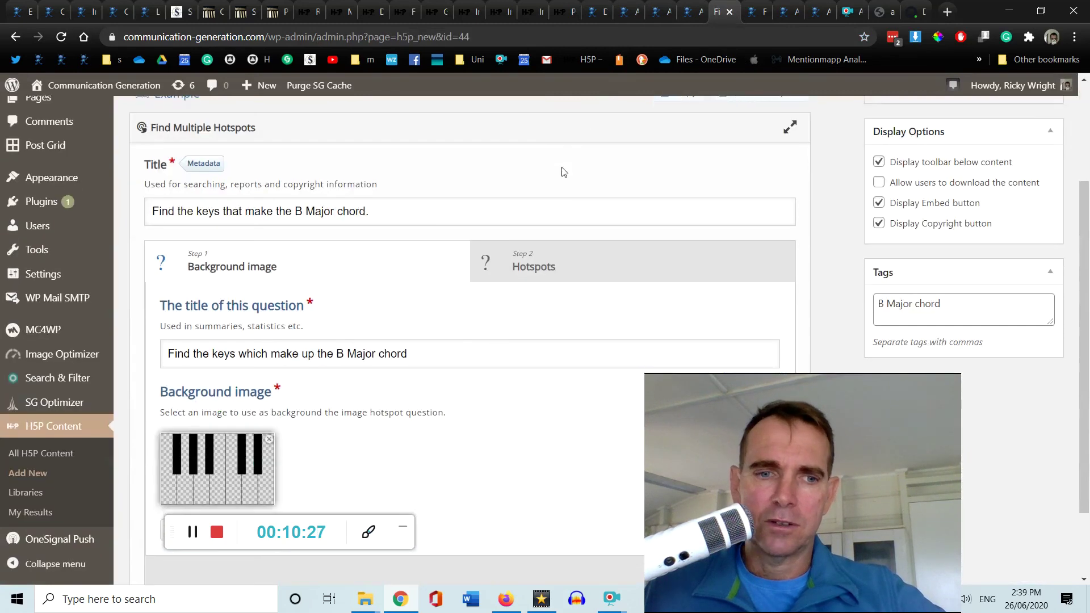
{"action": "scroll", "coordinate": [559, 173], "scroll_direction": "down", "scroll_amount": 2}
{"action": "scroll", "coordinate": [557, 181], "scroll_direction": "up", "scroll_amount": 3}
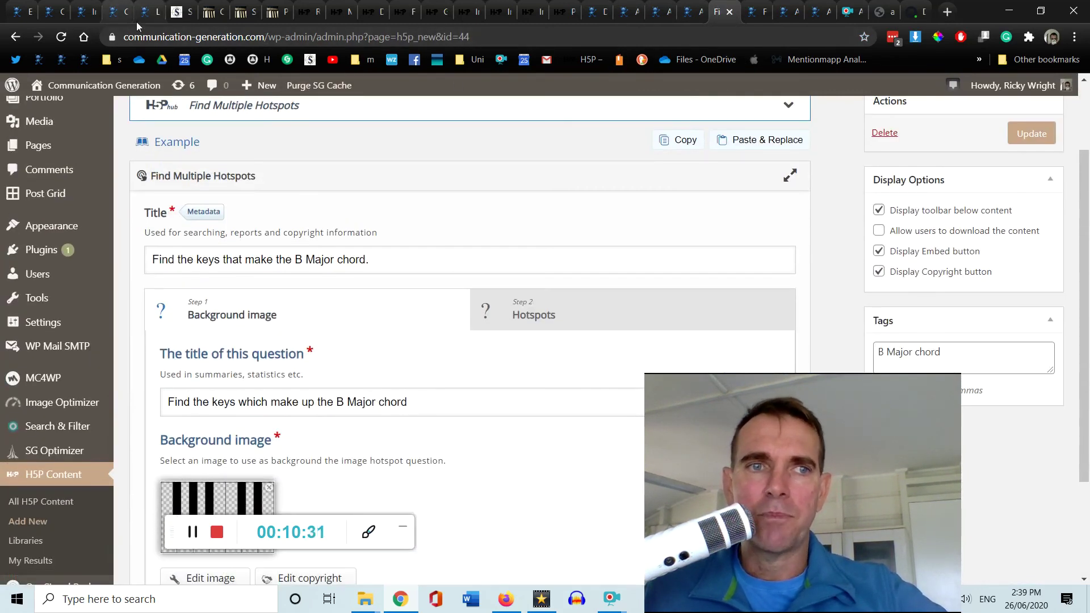
{"action": "left_click", "coordinate": [208, 14]}
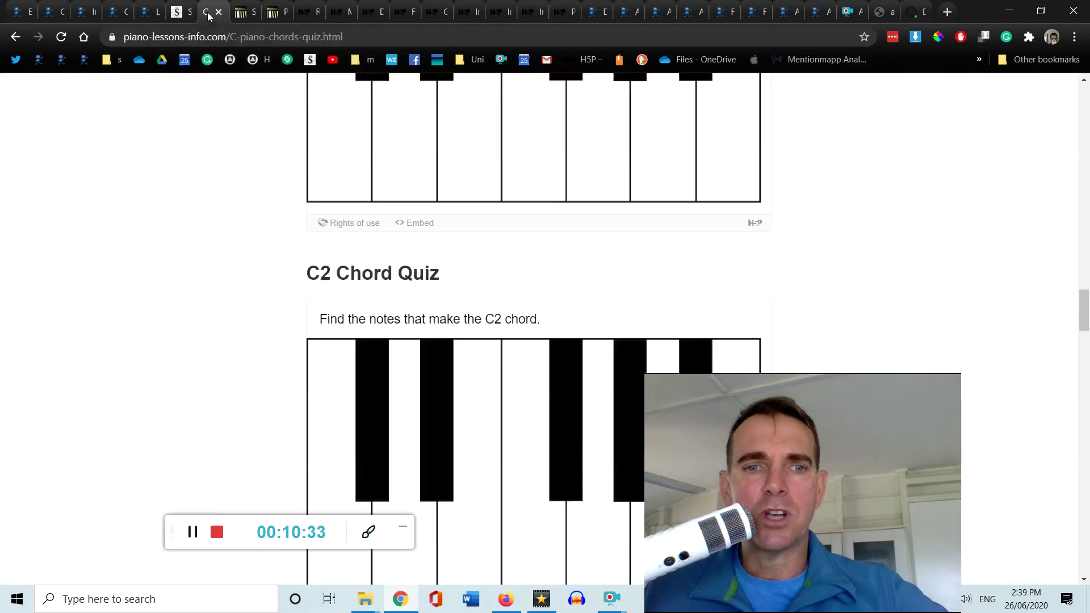
{"action": "left_click", "coordinate": [415, 224]}
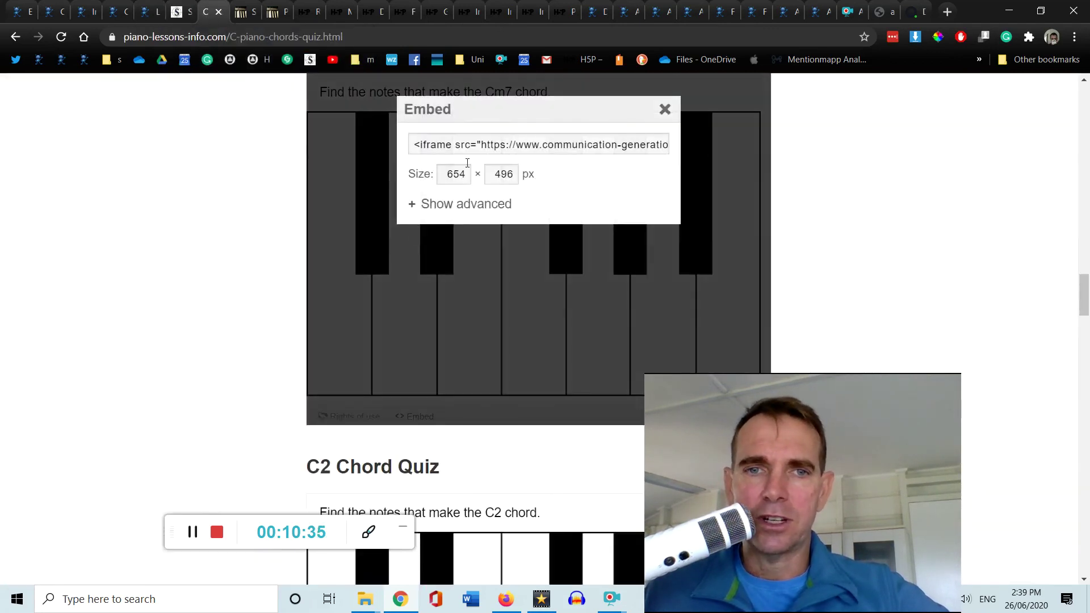
{"action": "left_click", "coordinate": [427, 144]}
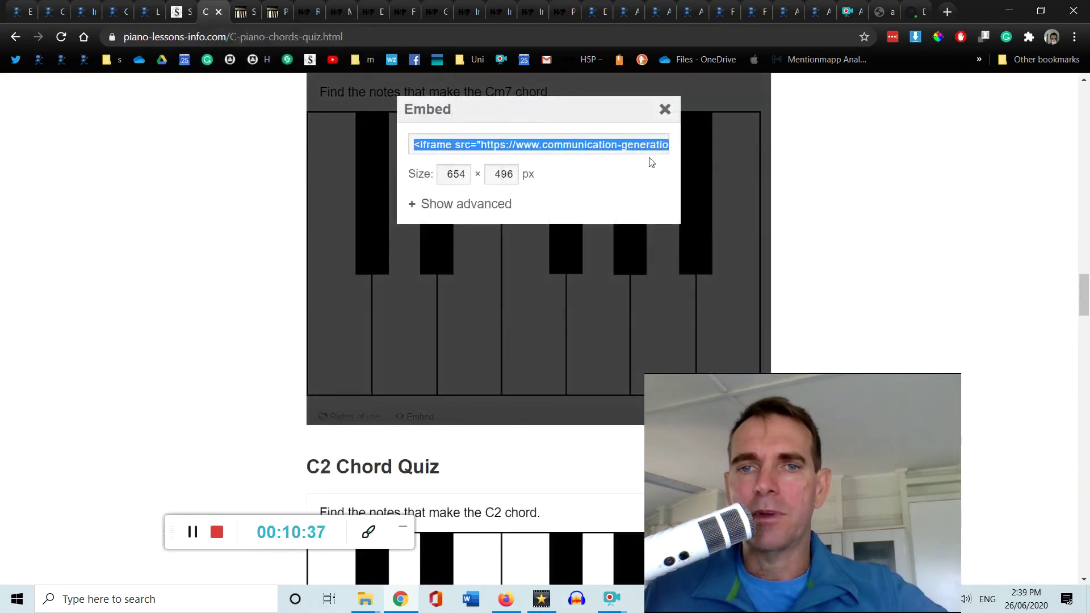
Look through the embedded chord quizzes on the page, including the CM7, C7 and C2 quizzes
{"action": "scroll", "coordinate": [716, 211], "scroll_direction": "up", "scroll_amount": 1}
{"action": "scroll", "coordinate": [717, 212], "scroll_direction": "up", "scroll_amount": 3}
{"action": "scroll", "coordinate": [721, 218], "scroll_direction": "up", "scroll_amount": 6}
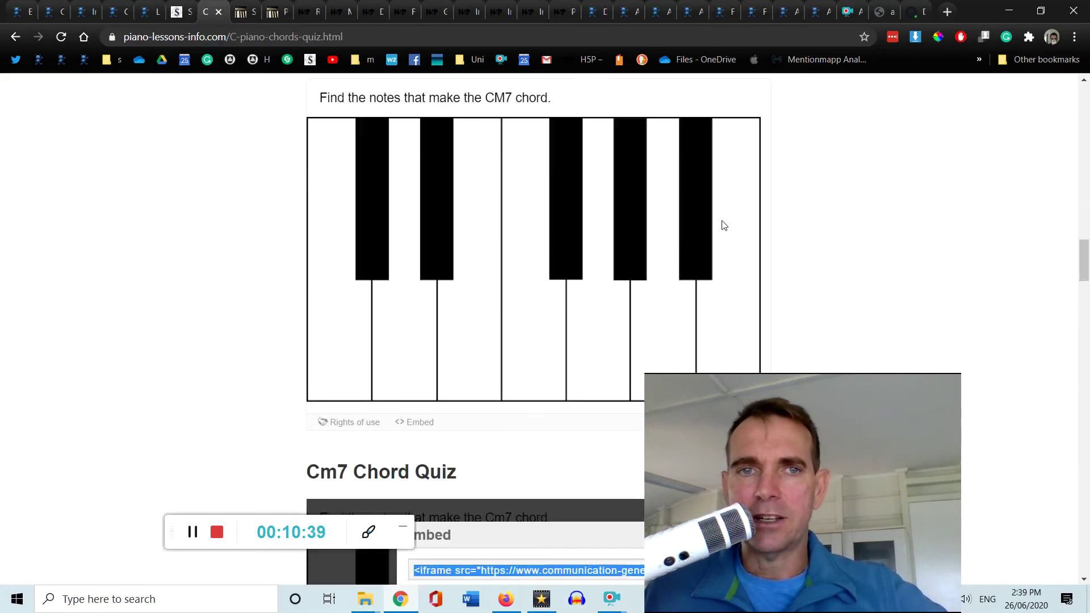
{"action": "scroll", "coordinate": [722, 225], "scroll_direction": "up", "scroll_amount": 3}
{"action": "scroll", "coordinate": [721, 224], "scroll_direction": "up", "scroll_amount": 6}
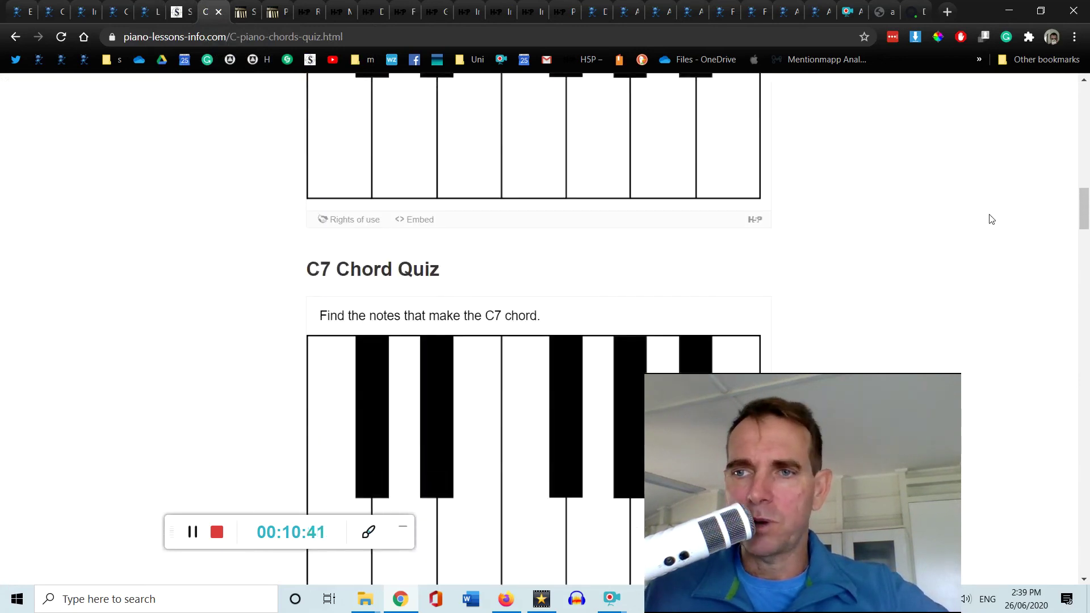
{"action": "left_click_drag", "start_coordinate": [1085, 225], "coordinate": [1061, 348]}
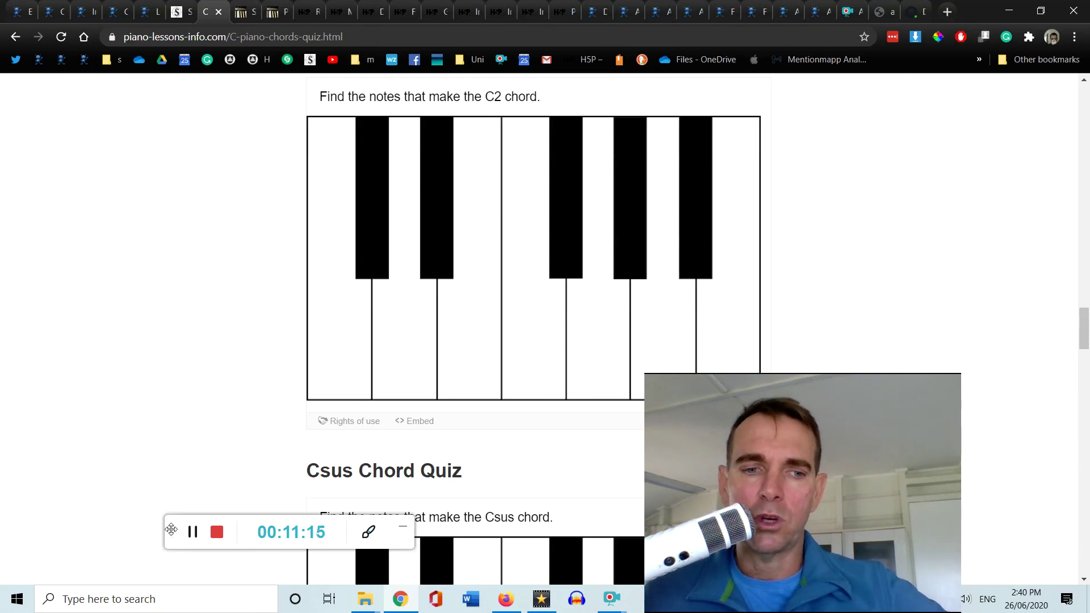
{"action": "left_click", "coordinate": [193, 534]}
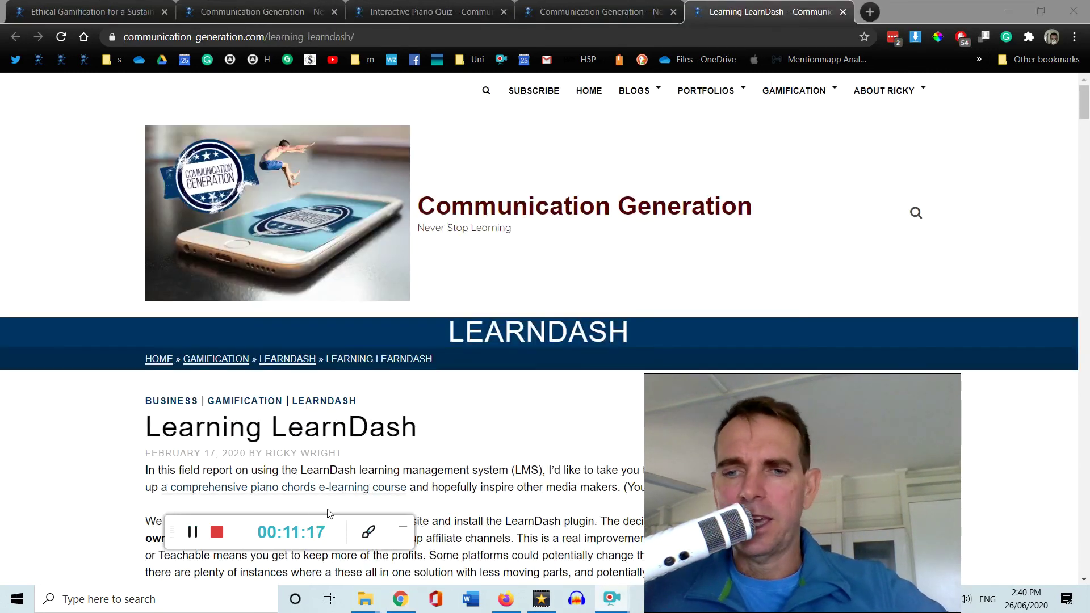